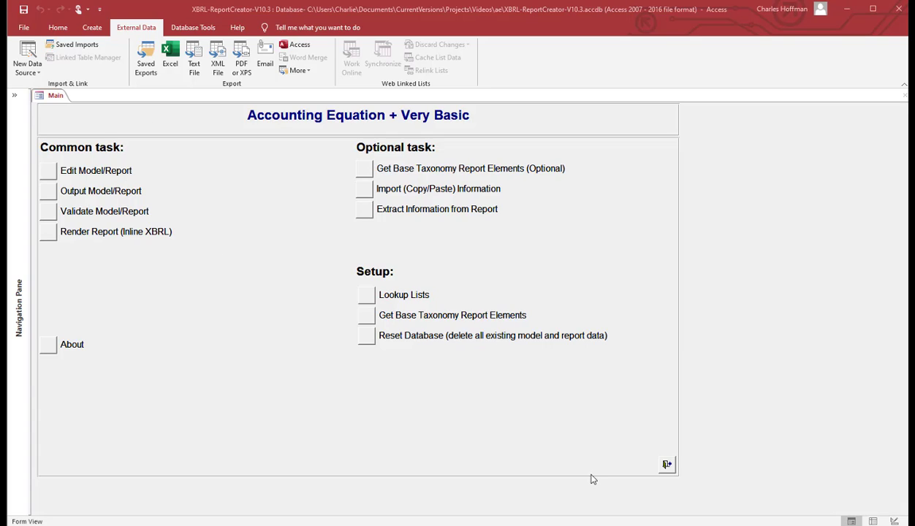
Reset the database, confirming deletion of all model and report data.
{"action": "left_click", "coordinate": [367, 340]}
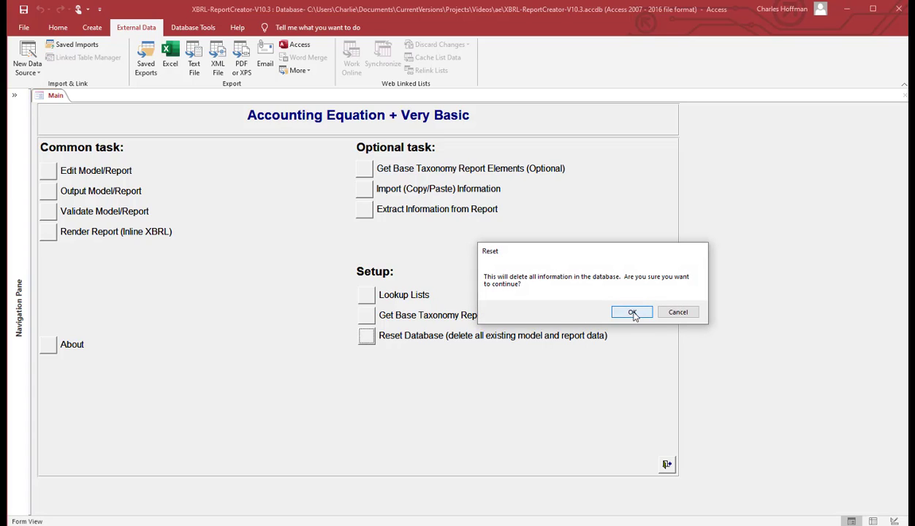
{"action": "left_click", "coordinate": [632, 312]}
{"action": "left_click", "coordinate": [641, 309]}
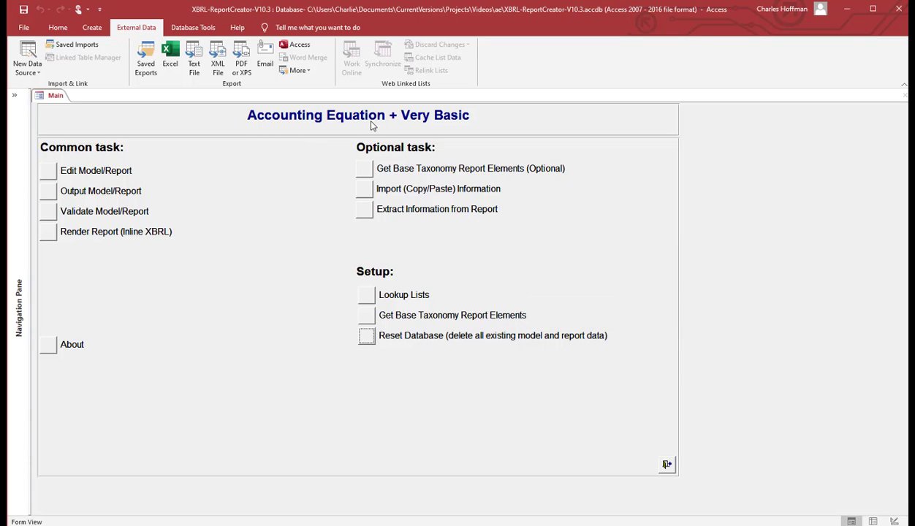
Open the Edit form and the empty base information table, then close both to return to the main form.
{"action": "left_click", "coordinate": [51, 172]}
{"action": "left_click", "coordinate": [51, 172]}
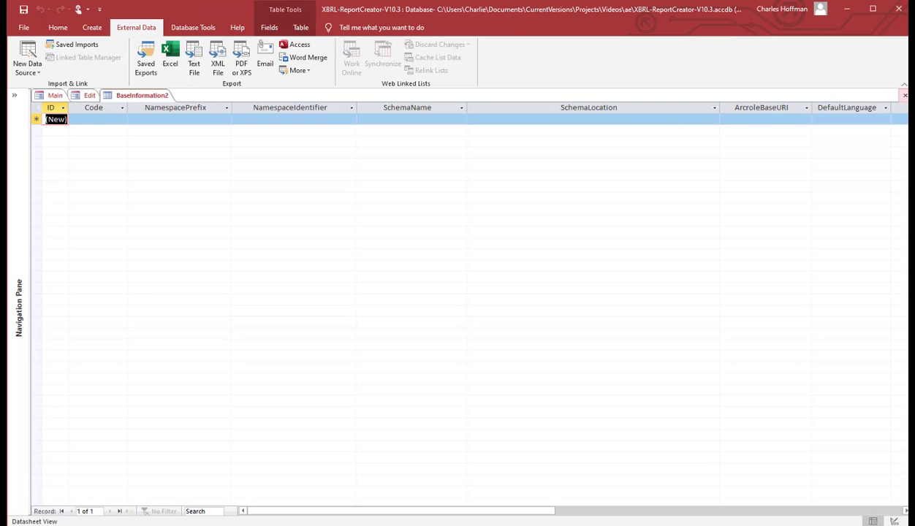
{"action": "left_click", "coordinate": [905, 95]}
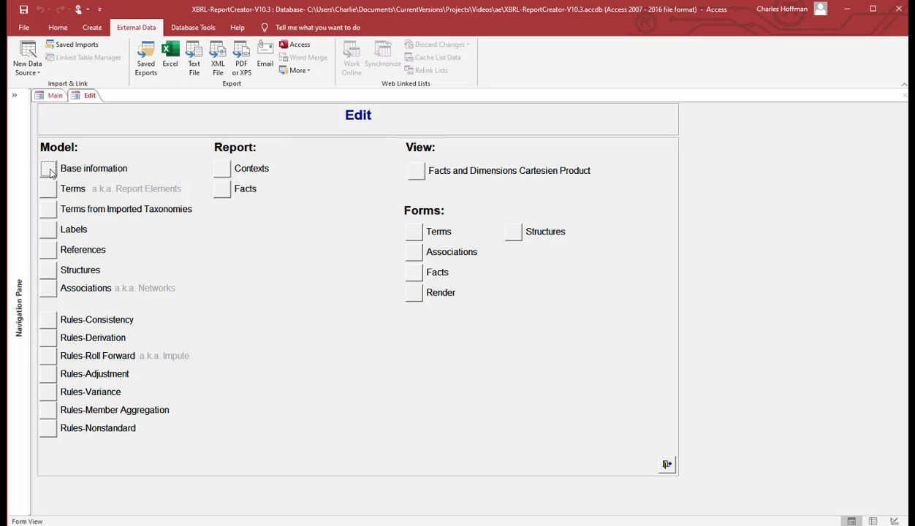
{"action": "left_click", "coordinate": [666, 465]}
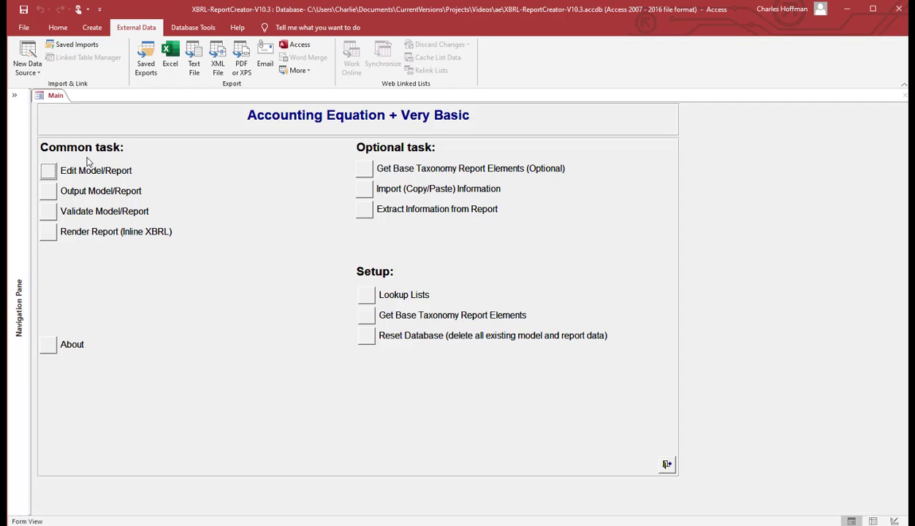
In the base information table, start a new record with Code set to Local.
{"action": "left_click", "coordinate": [50, 172]}
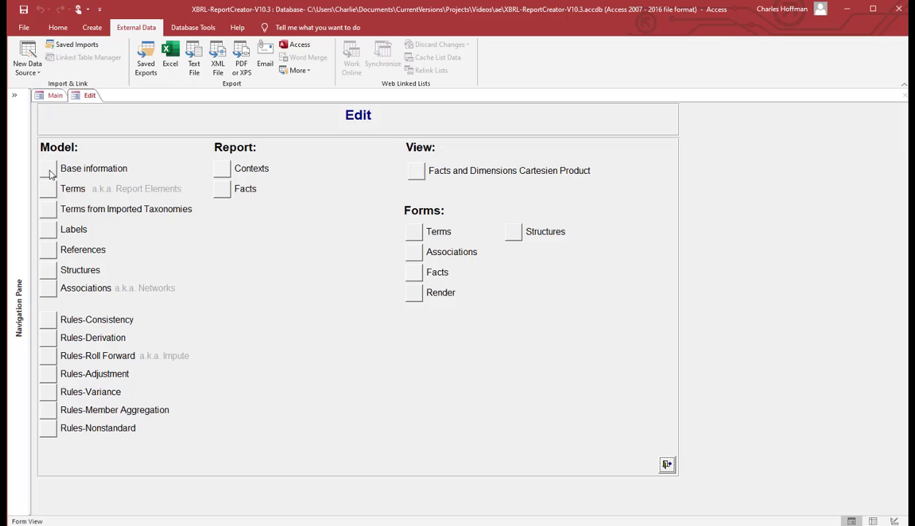
{"action": "left_click", "coordinate": [50, 173]}
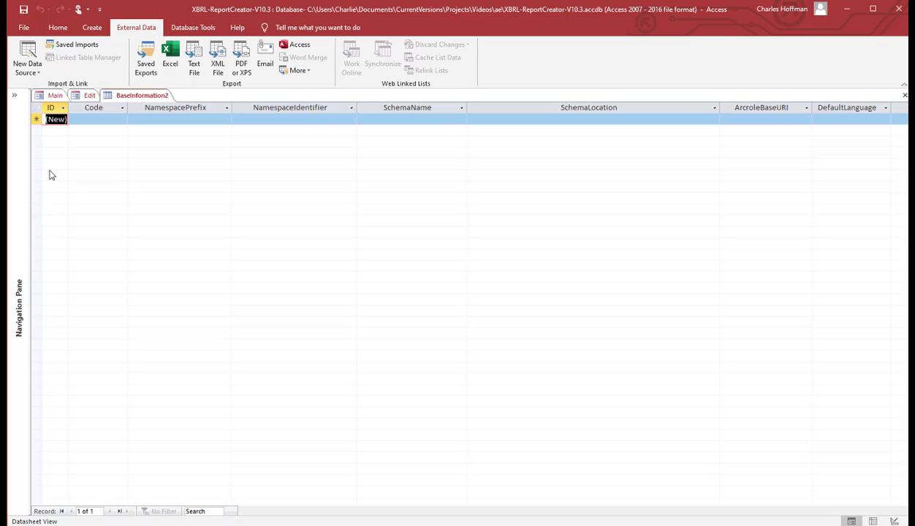
{"action": "left_click", "coordinate": [90, 119]}
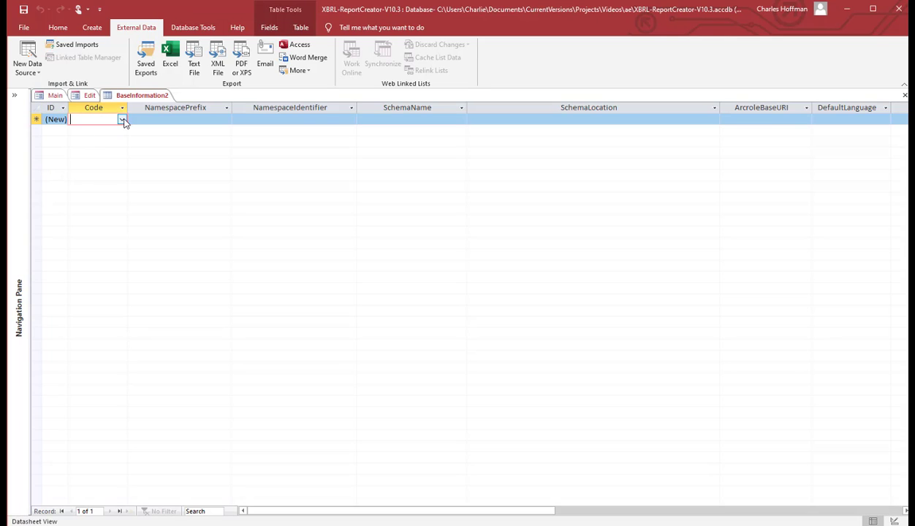
{"action": "left_click", "coordinate": [122, 120]}
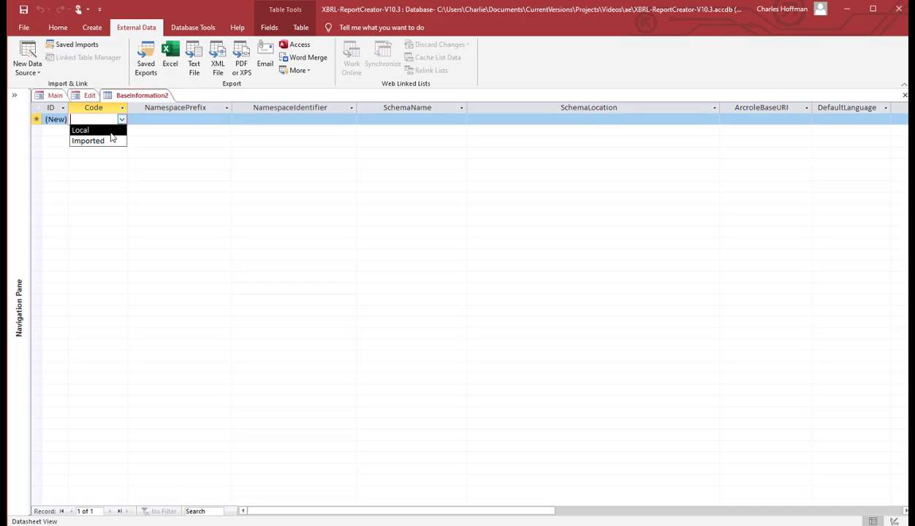
{"action": "left_click", "coordinate": [111, 133]}
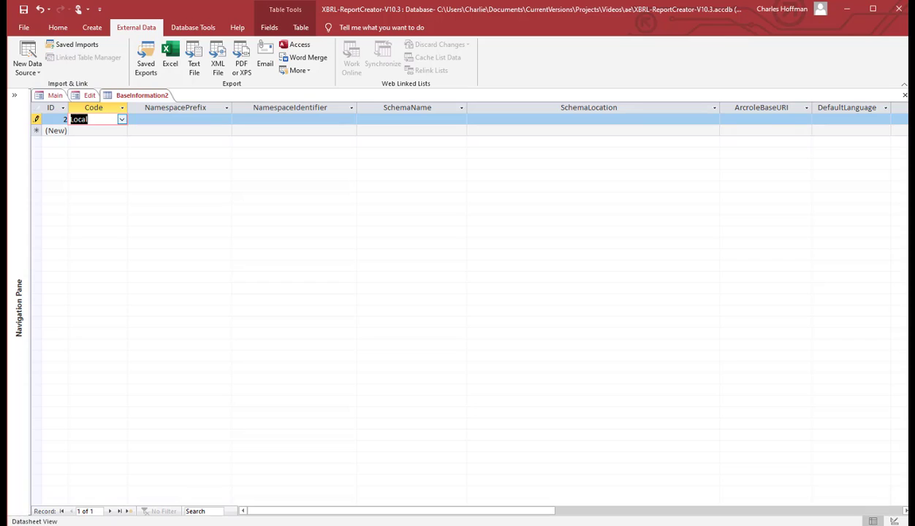
{"action": "left_click", "coordinate": [150, 122]}
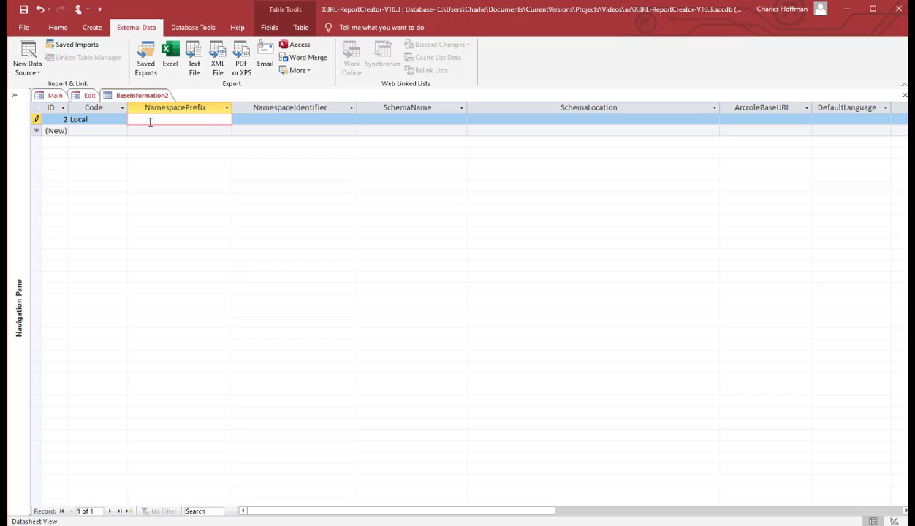
{"action": "type", "text": "ht"}
{"action": "key", "text": "BackSpace"}
{"action": "key", "text": "BackSpace"}
{"action": "type", "text": "ae"}
{"action": "key", "text": "Tab"}
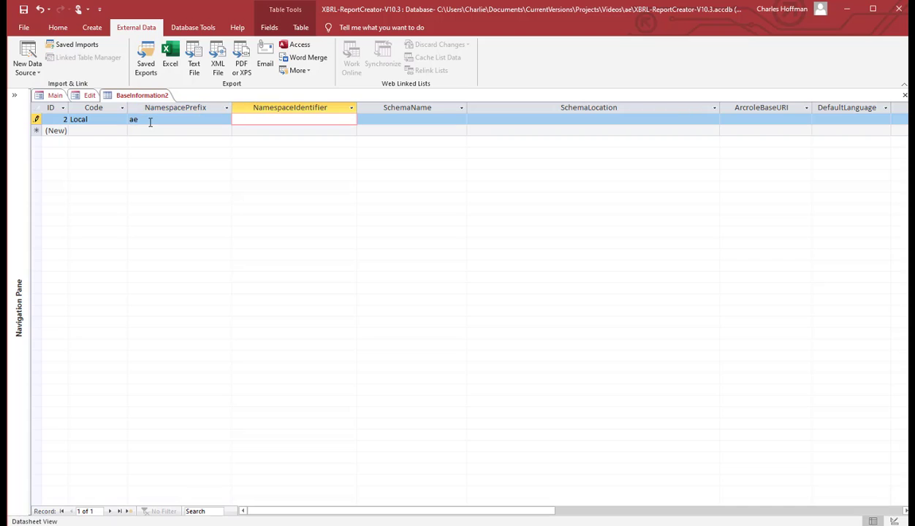
{"action": "type", "text": "http://www.xbrlsite.com"}
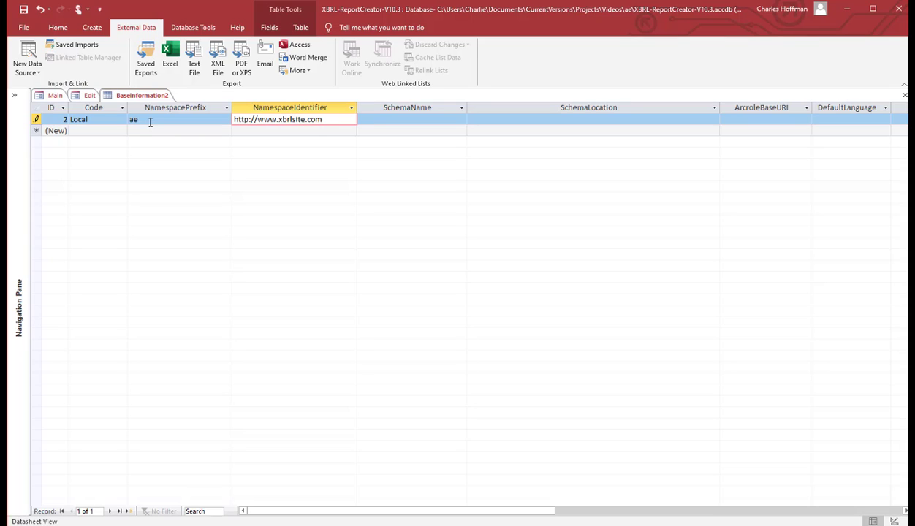
{"action": "type", "text": "/ae"}
{"action": "key", "text": "Tab"}
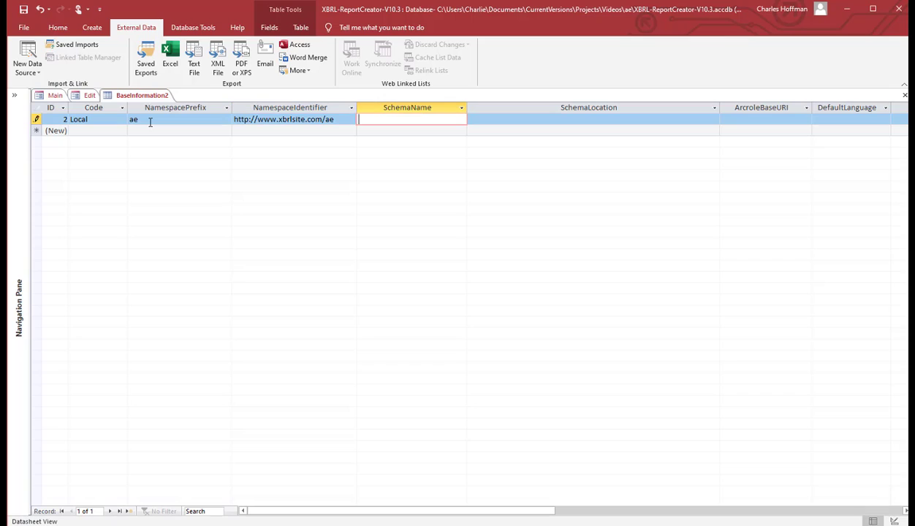
{"action": "type", "text": "ae.xsd"}
{"action": "key", "text": "Tab"}
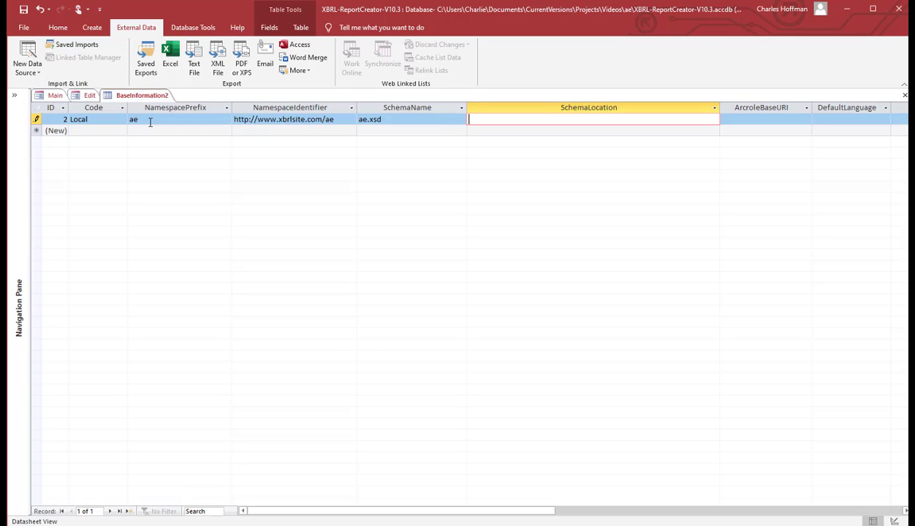
{"action": "type", "text": "ae.xsd"}
{"action": "key", "text": "Tab"}
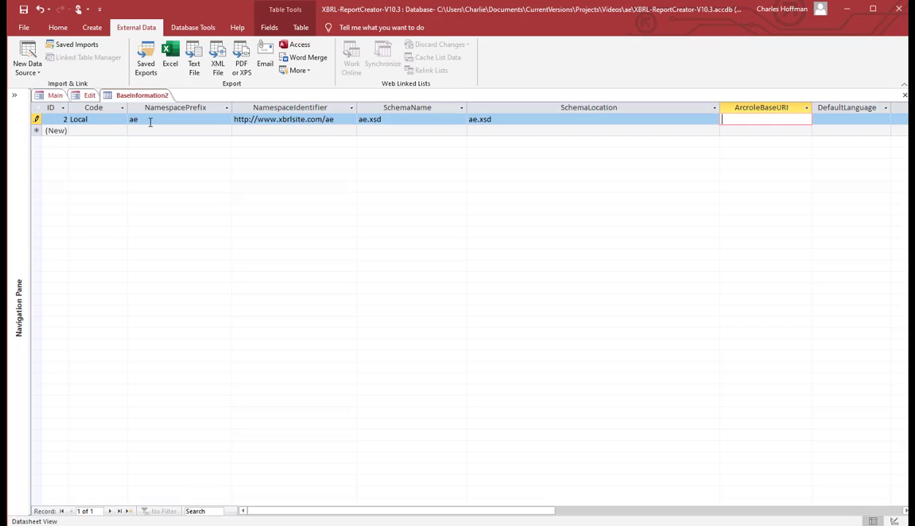
Set default language en and description 'Accounting Equation', then save the record.
{"action": "key", "text": "Tab"}
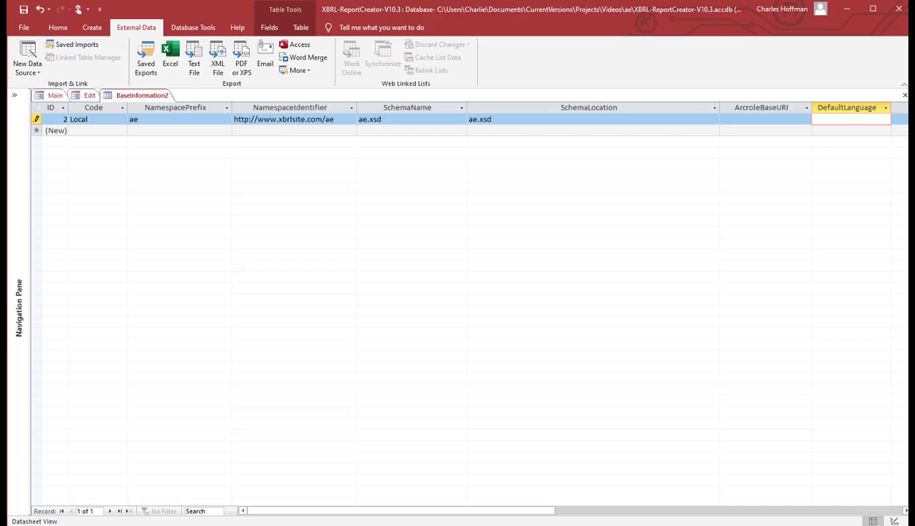
{"action": "left_click", "coordinate": [887, 109]}
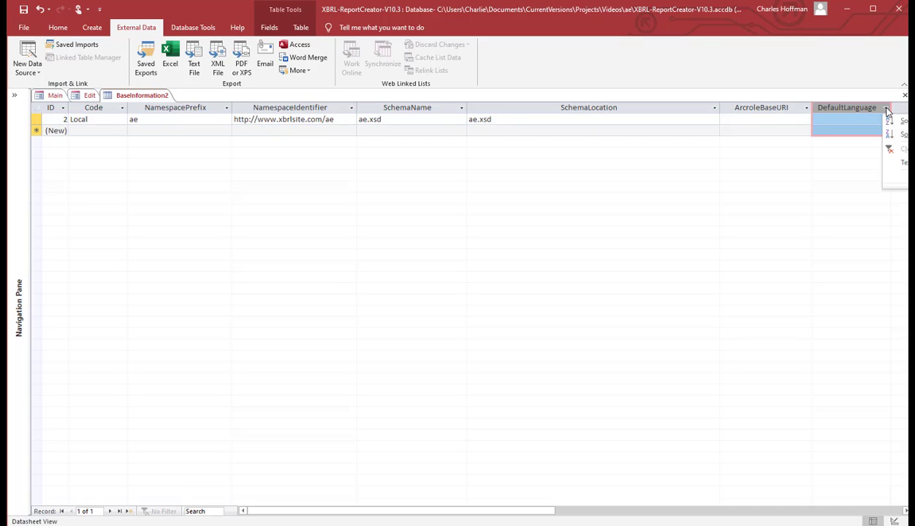
{"action": "left_click", "coordinate": [864, 120]}
{"action": "left_click", "coordinate": [868, 118]}
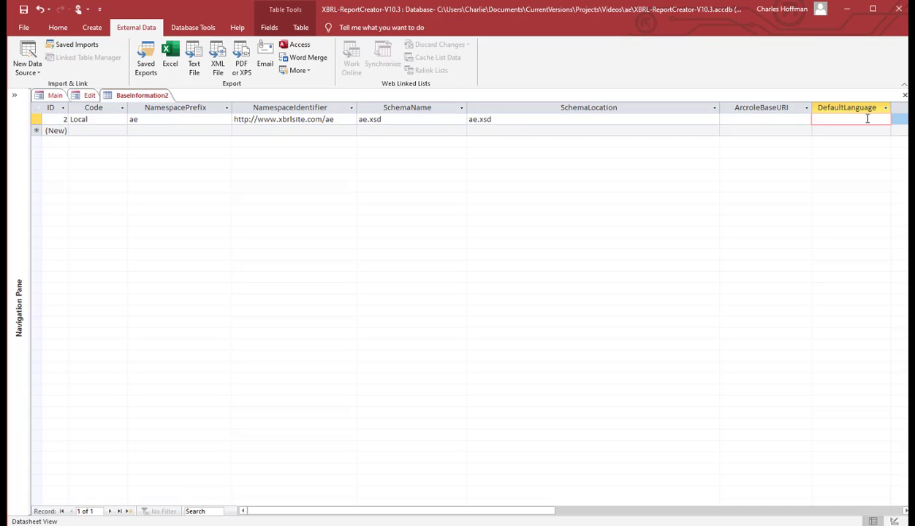
{"action": "type", "text": "em"}
{"action": "key", "text": "BackSpace"}
{"action": "type", "text": "n"}
{"action": "key", "text": "Tab"}
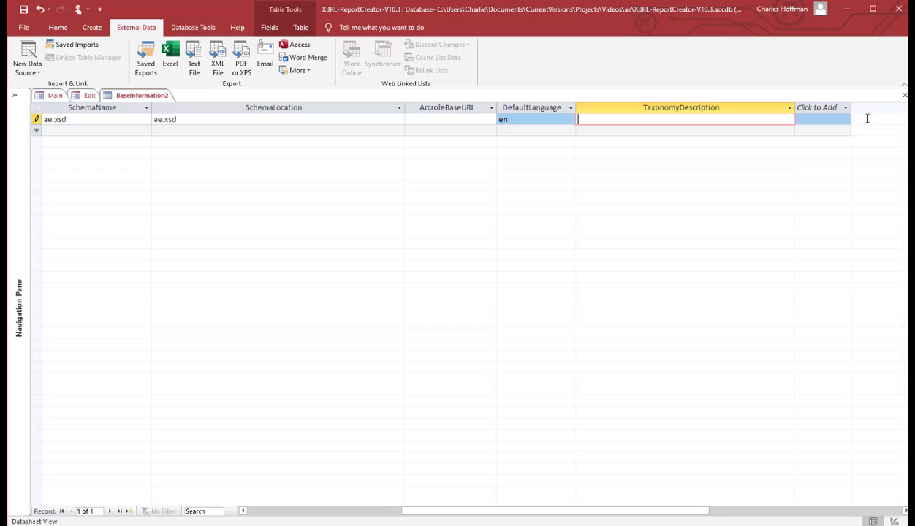
{"action": "type", "text": "Accounting Equation"}
{"action": "key", "text": "Return"}
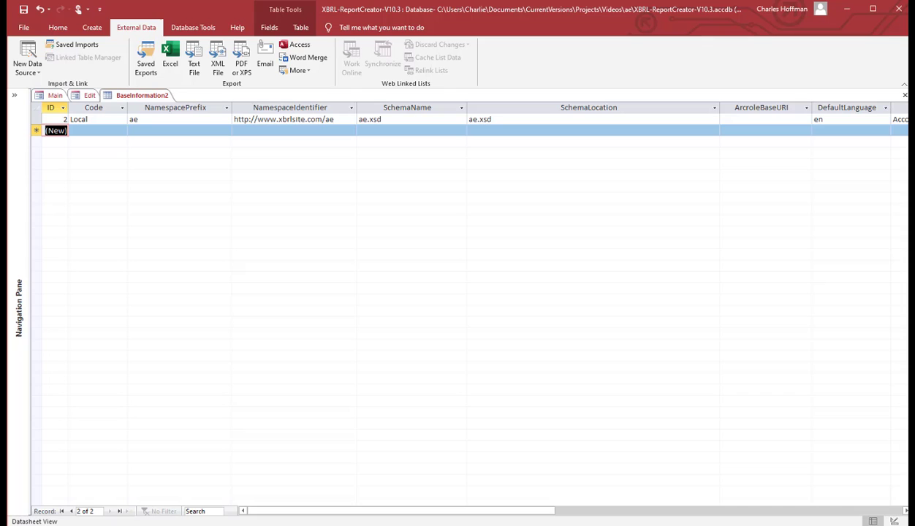
In the report elements table, add sequence 1 element ae Assets with category Concept.
{"action": "left_click", "coordinate": [905, 96]}
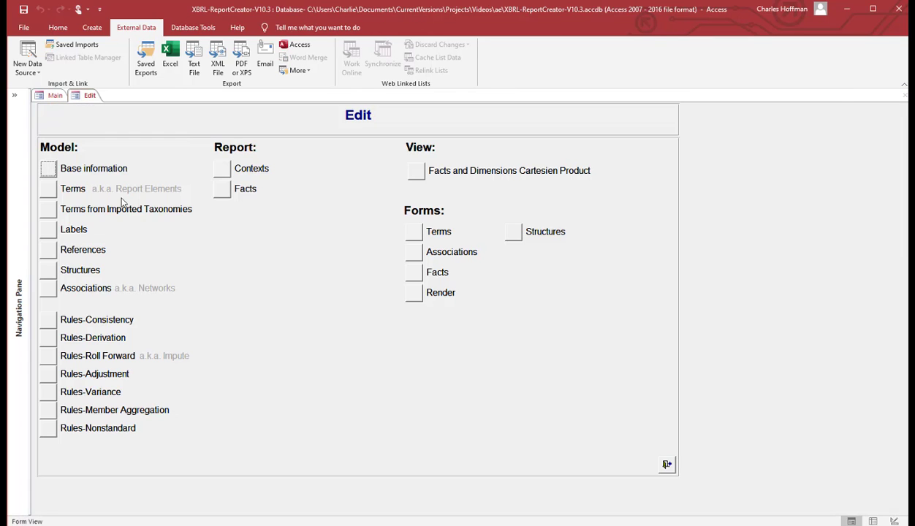
{"action": "left_click", "coordinate": [49, 189]}
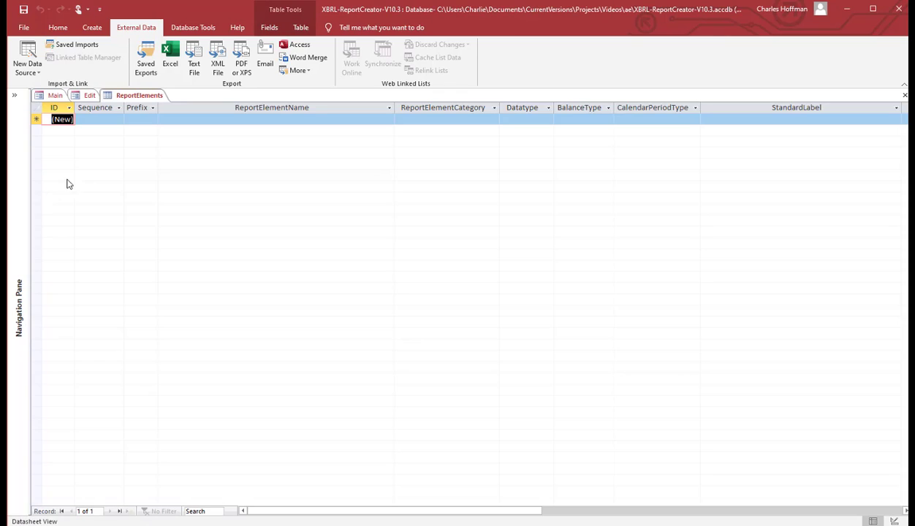
{"action": "left_click", "coordinate": [100, 120]}
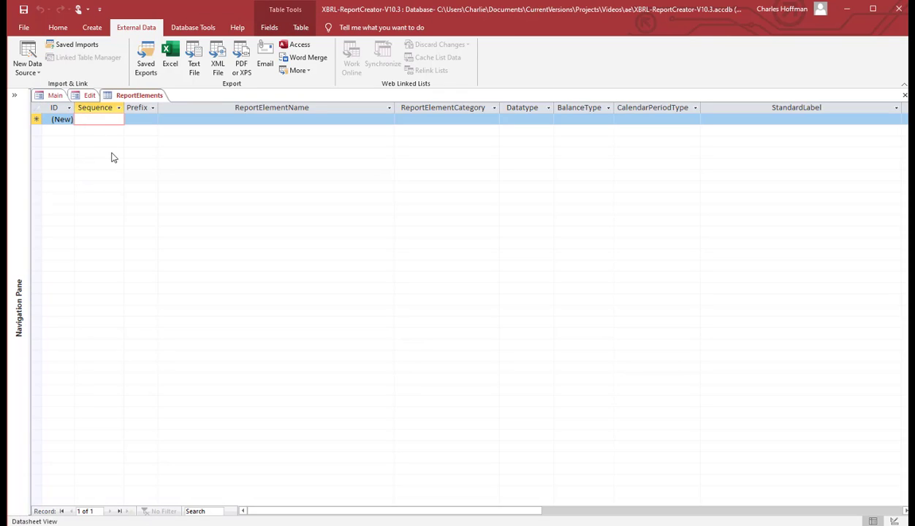
{"action": "type", "text": "1"}
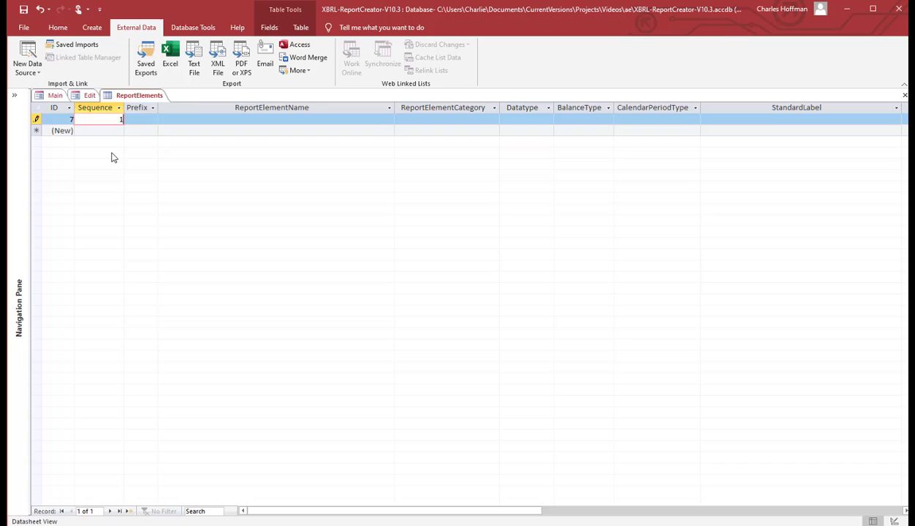
{"action": "key", "text": "Tab"}
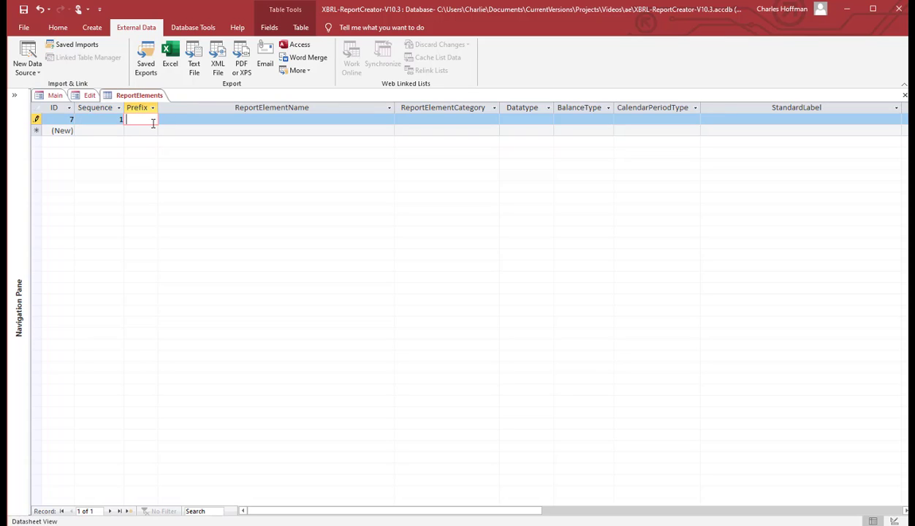
{"action": "type", "text": "ae"}
{"action": "key", "text": "Tab"}
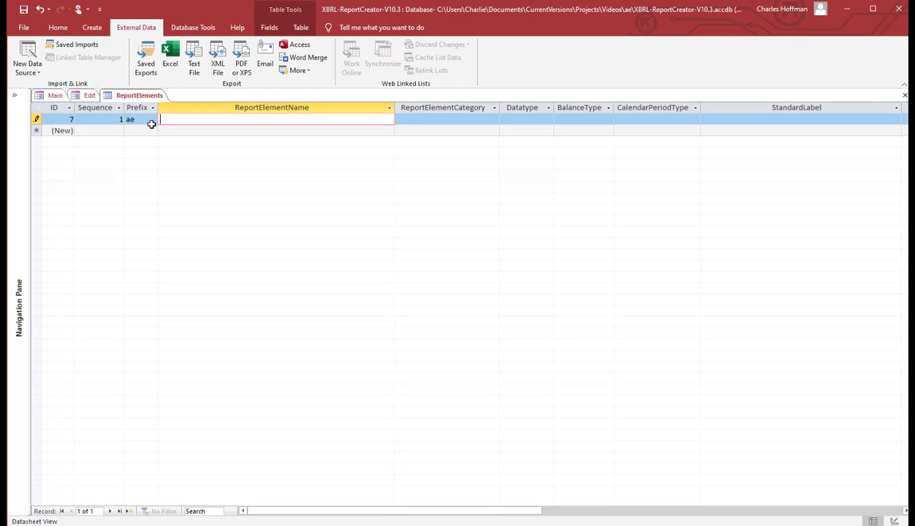
{"action": "type", "text": "Assets"}
{"action": "key", "text": "Tab"}
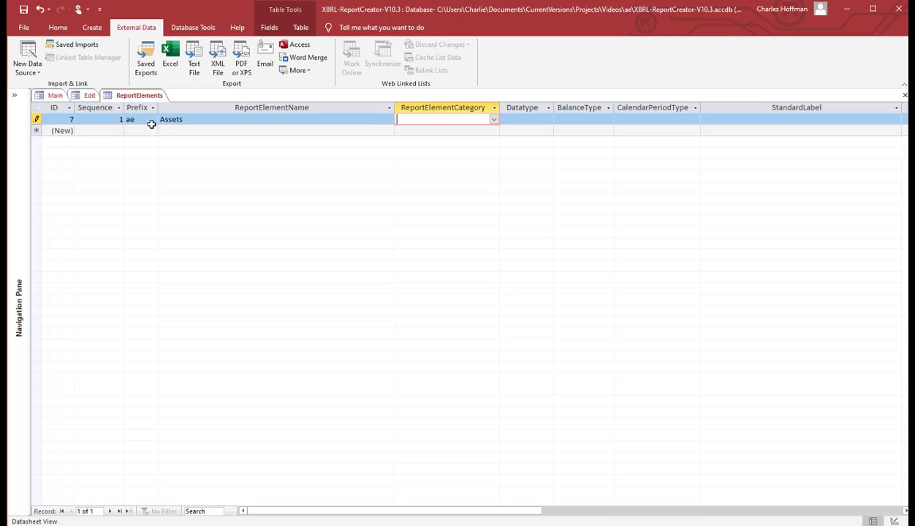
{"action": "left_click", "coordinate": [495, 119]}
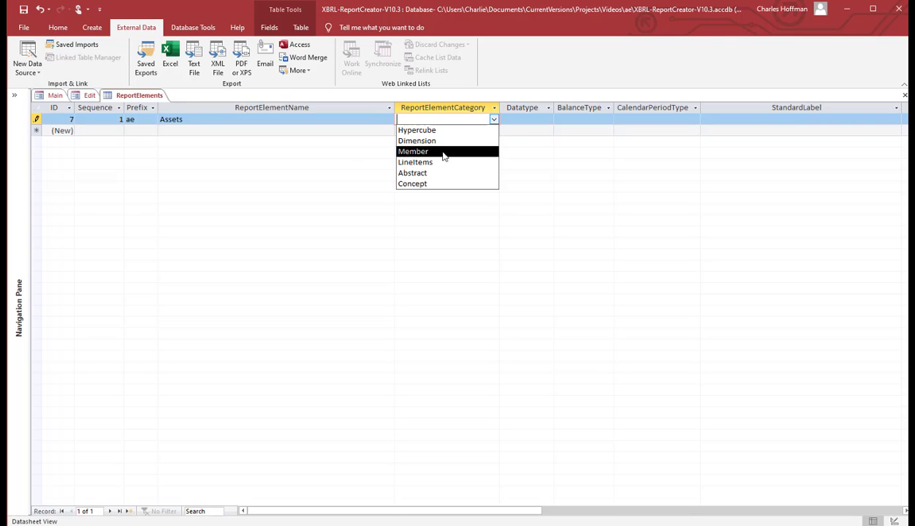
{"action": "left_click", "coordinate": [432, 185]}
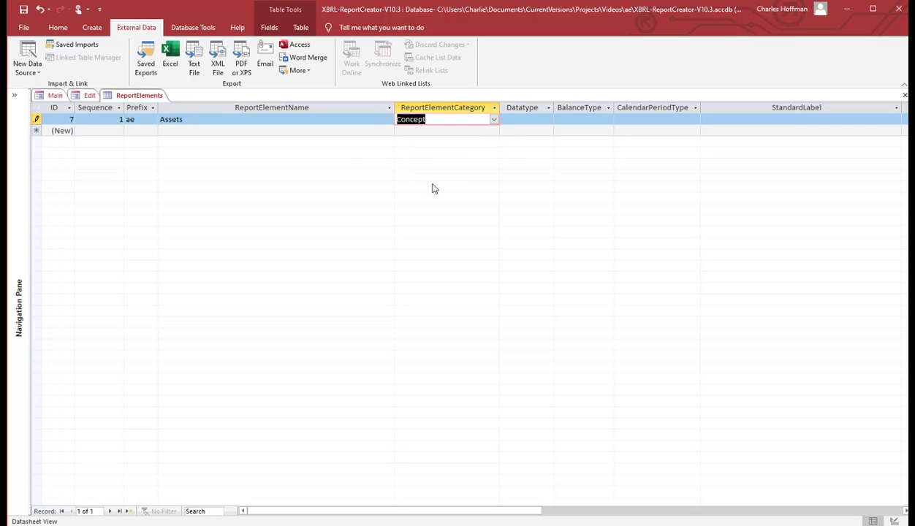
Make Assets Monetary, Debit, Instant with label Assets and status OK.
{"action": "left_click", "coordinate": [511, 120]}
{"action": "left_click", "coordinate": [548, 121]}
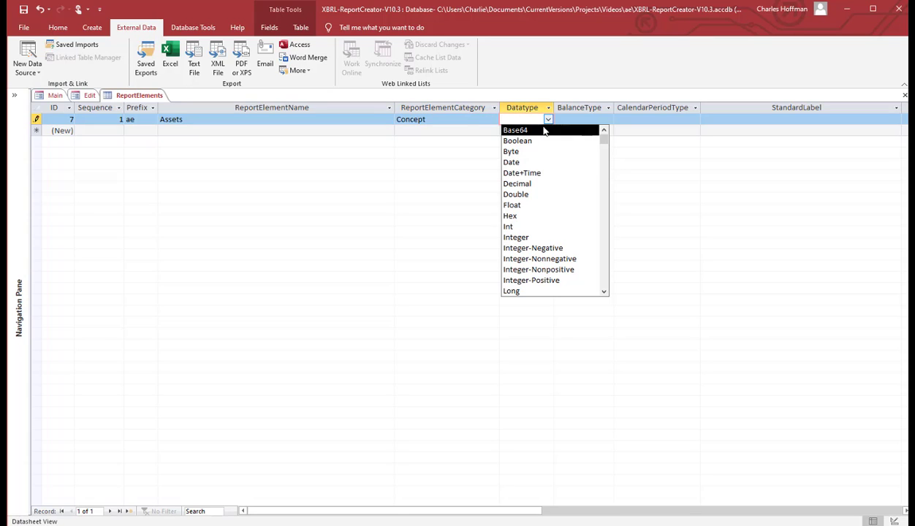
{"action": "scroll", "coordinate": [539, 244], "scroll_direction": "down", "scroll_amount": 1}
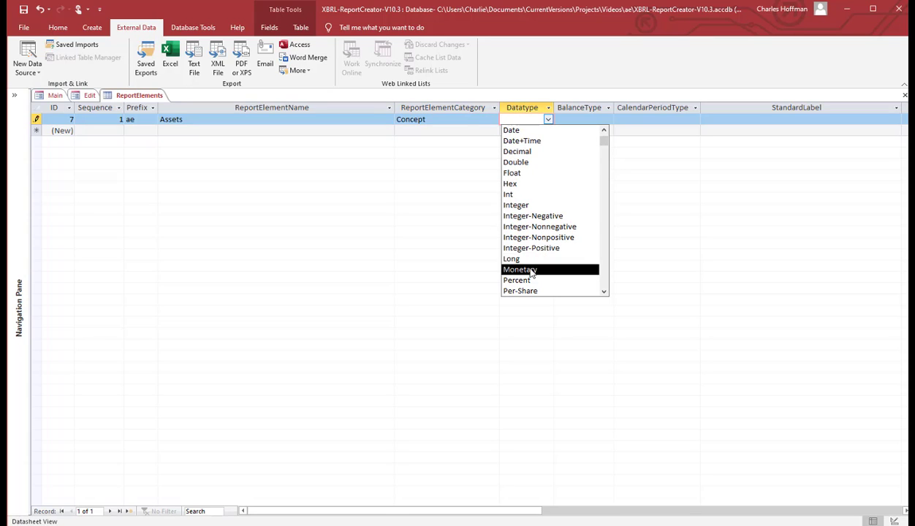
{"action": "left_click", "coordinate": [532, 267]}
{"action": "left_click", "coordinate": [588, 123]}
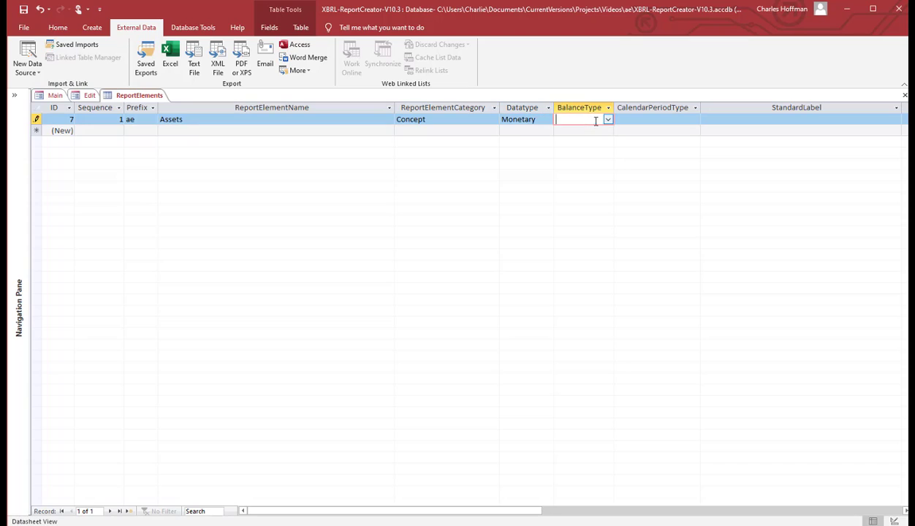
{"action": "left_click", "coordinate": [606, 121]}
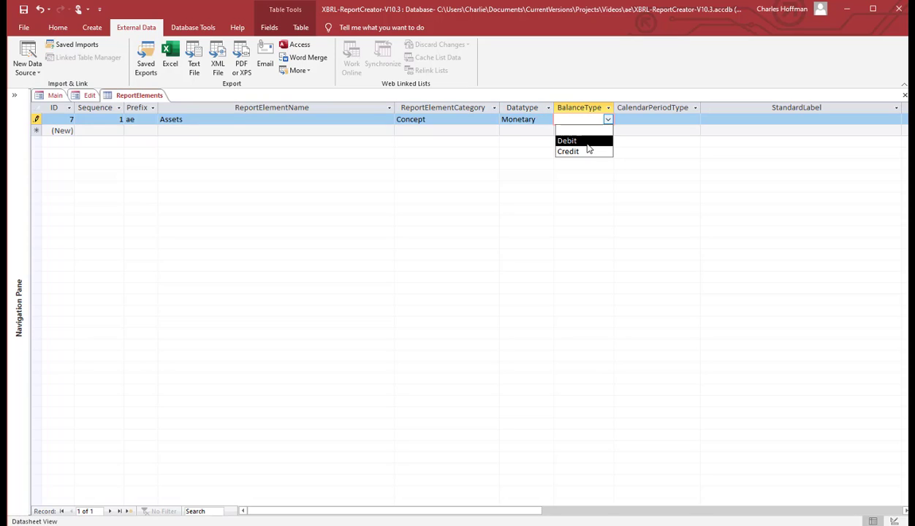
{"action": "left_click", "coordinate": [588, 142]}
{"action": "left_click", "coordinate": [625, 121]}
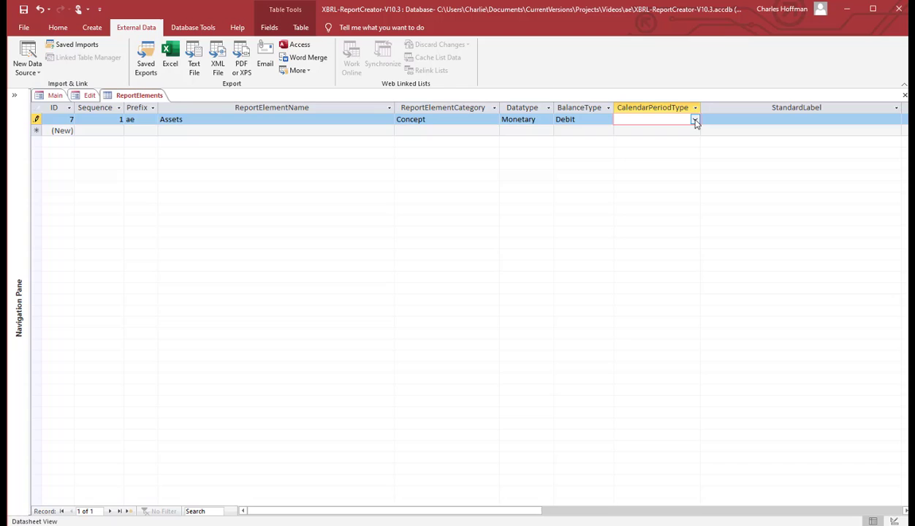
{"action": "left_click", "coordinate": [694, 120]}
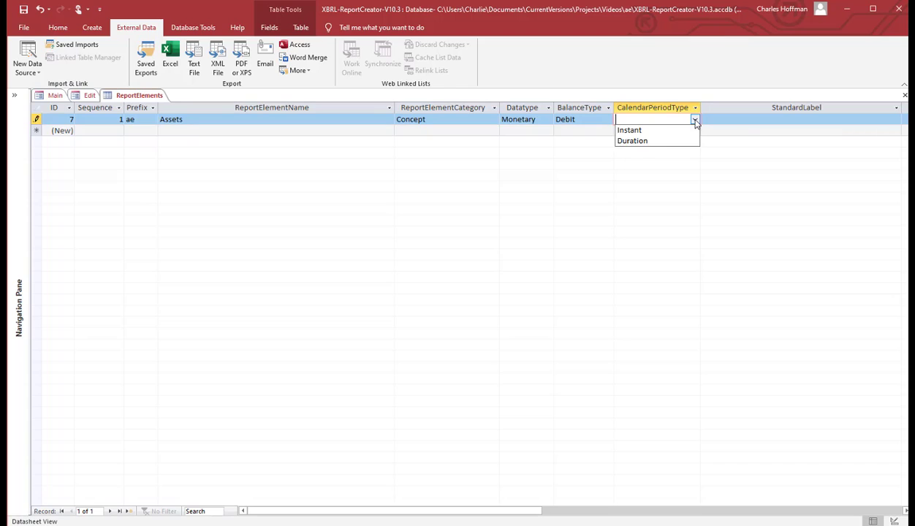
{"action": "left_click", "coordinate": [653, 131]}
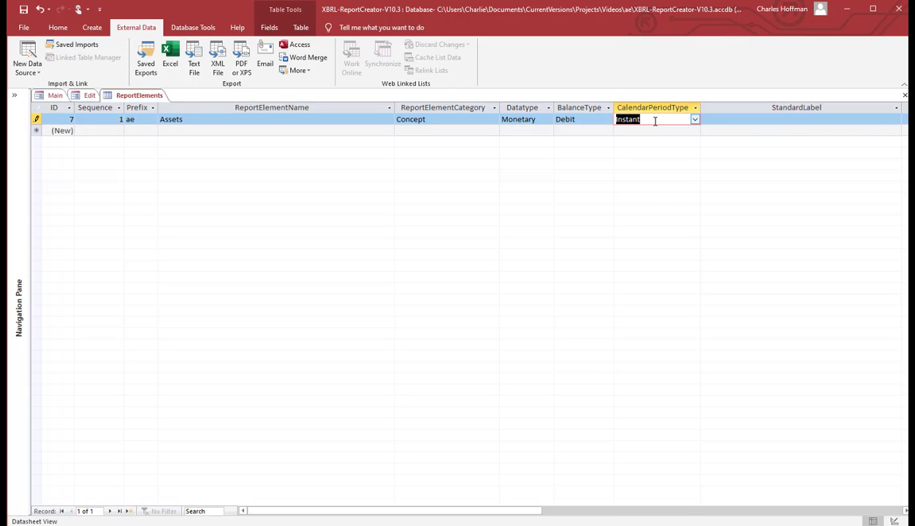
{"action": "key", "text": "Tab"}
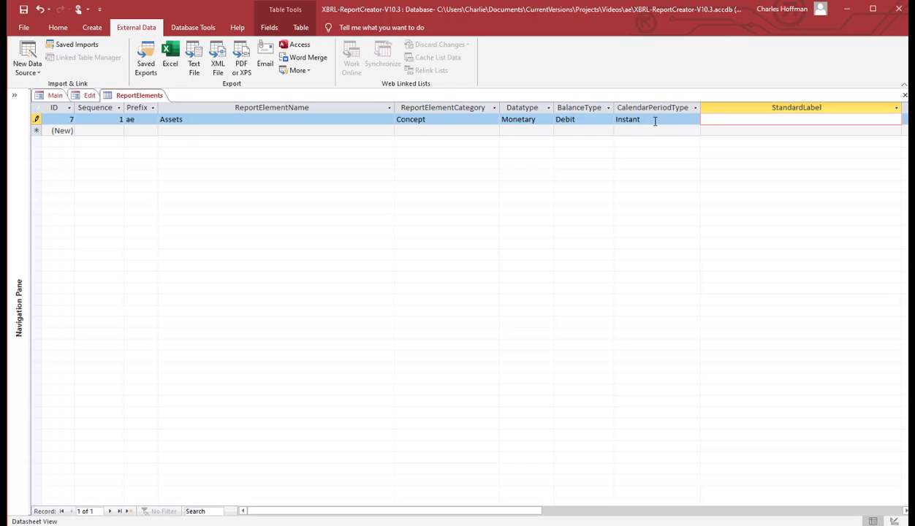
{"action": "type", "text": "Assets"}
{"action": "key", "text": "Tab"}
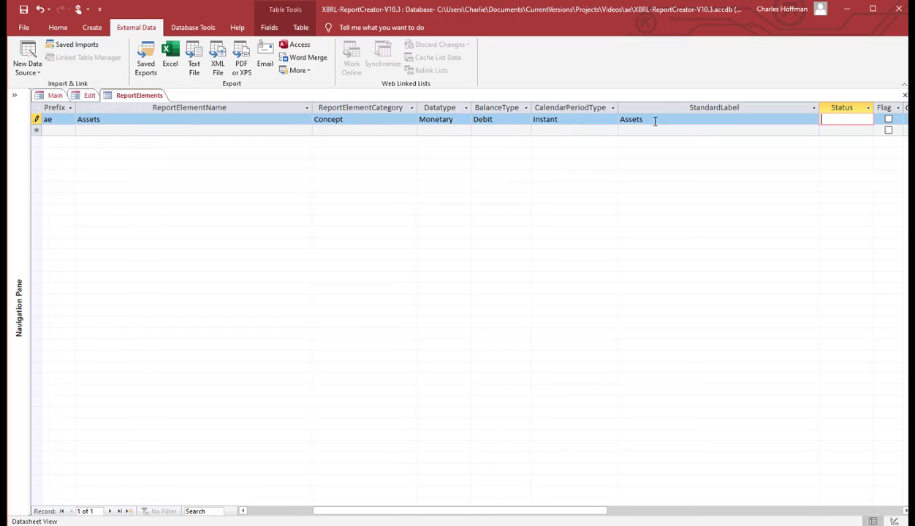
{"action": "type", "text": "OK"}
{"action": "key", "text": "Tab"}
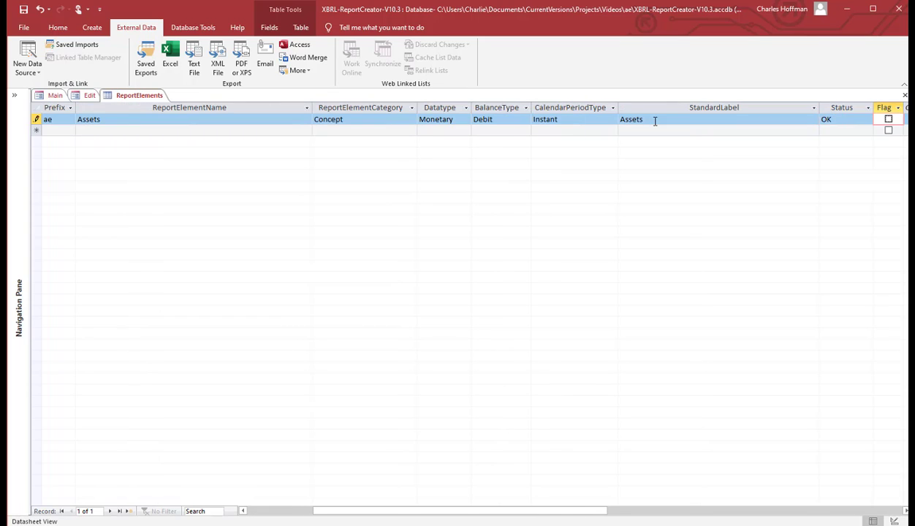
{"action": "key", "text": "Tab"}
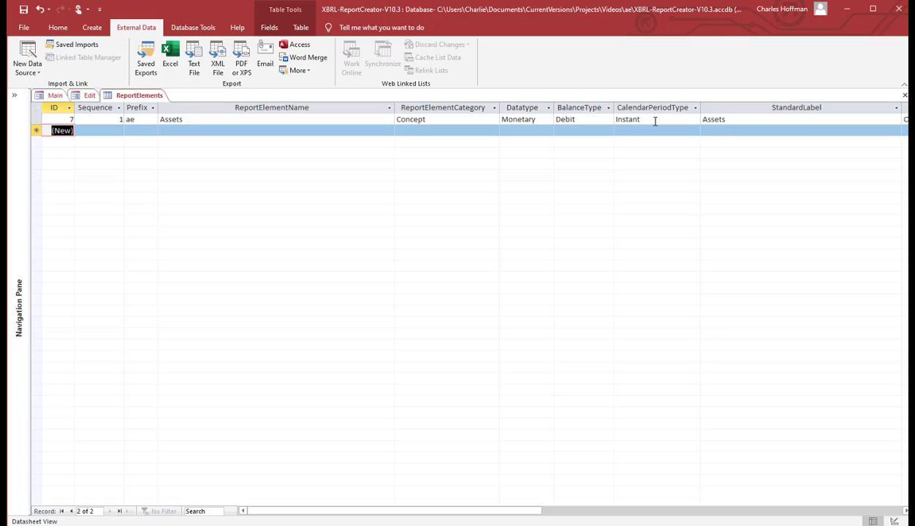
Add sequence 2 ae Liabilities: Concept, Monetary, Debit, Instant, label Liabilities, status OK.
{"action": "key", "text": "Tab"}
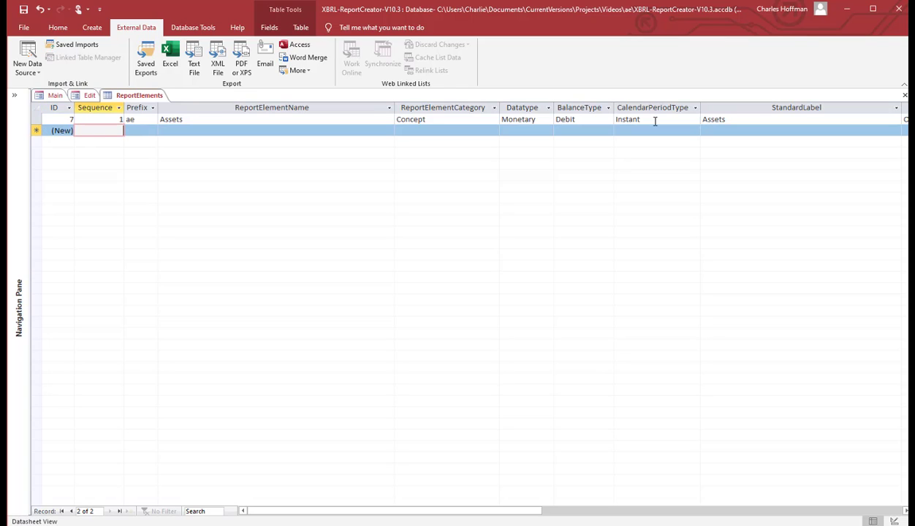
{"action": "type", "text": "2"}
{"action": "key", "text": "Tab"}
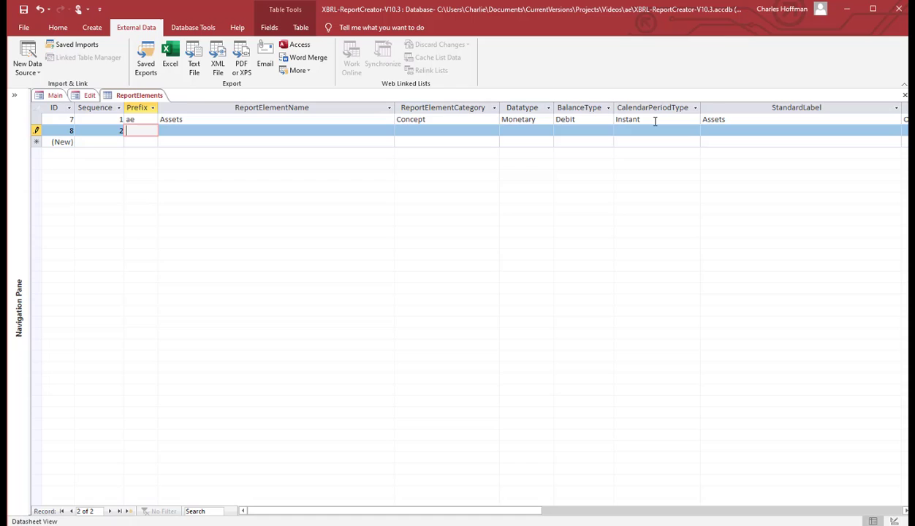
{"action": "type", "text": "ae"}
{"action": "key", "text": "Tab"}
{"action": "type", "text": "Lia"}
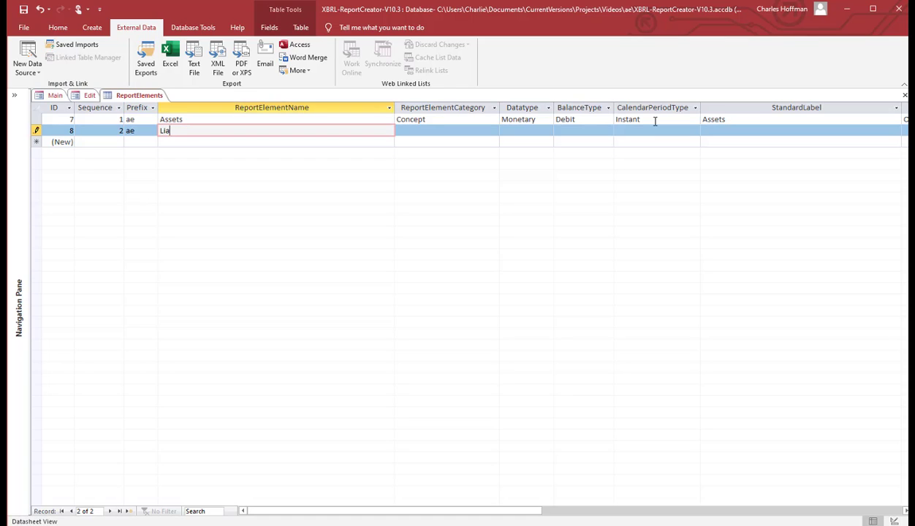
{"action": "type", "text": "bilities"}
{"action": "key", "text": "Tab"}
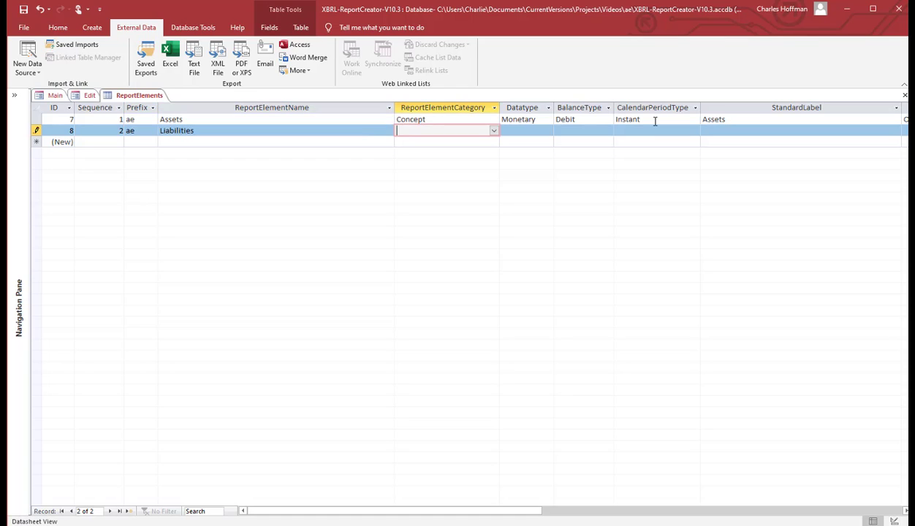
{"action": "type", "text": "Concept"}
{"action": "key", "text": "Tab"}
{"action": "type", "text": "Monetary"}
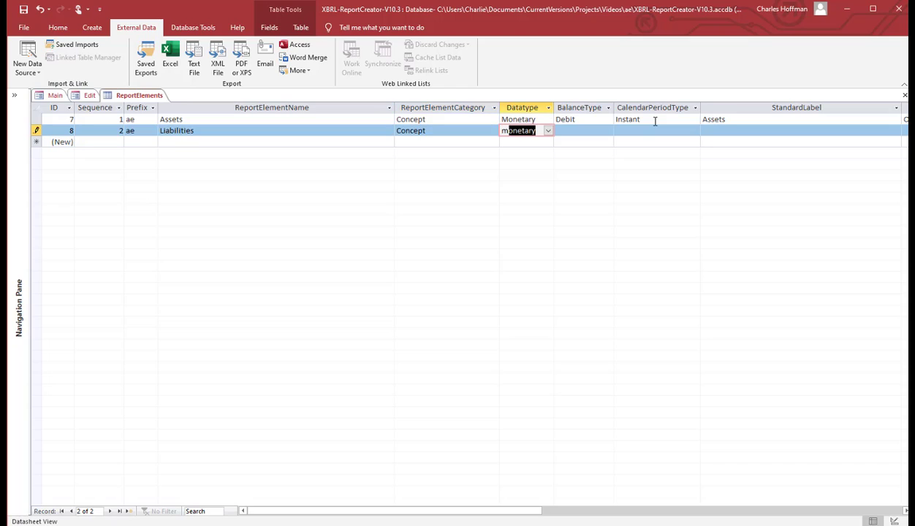
{"action": "key", "text": "Tab"}
{"action": "type", "text": "D"}
{"action": "key", "text": "Tab"}
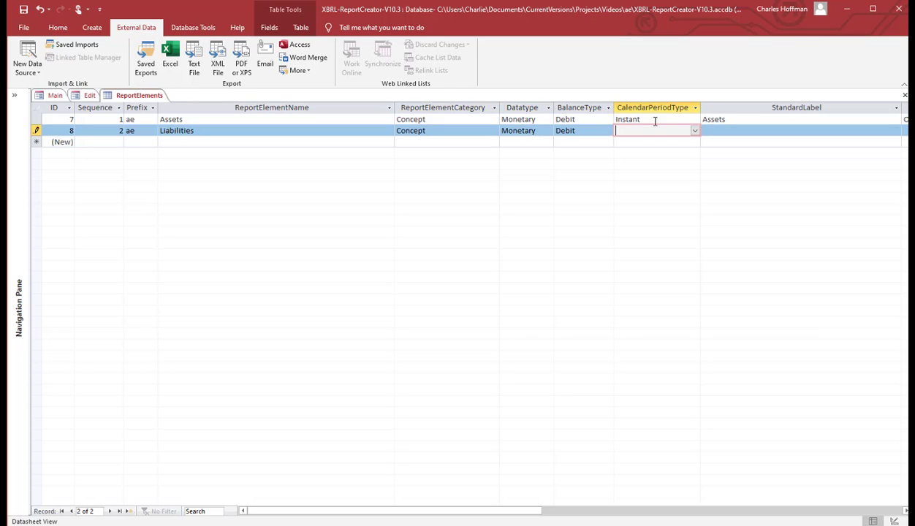
{"action": "type", "text": "Instant"}
{"action": "key", "text": "Tab"}
{"action": "type", "text": "Liabilities"}
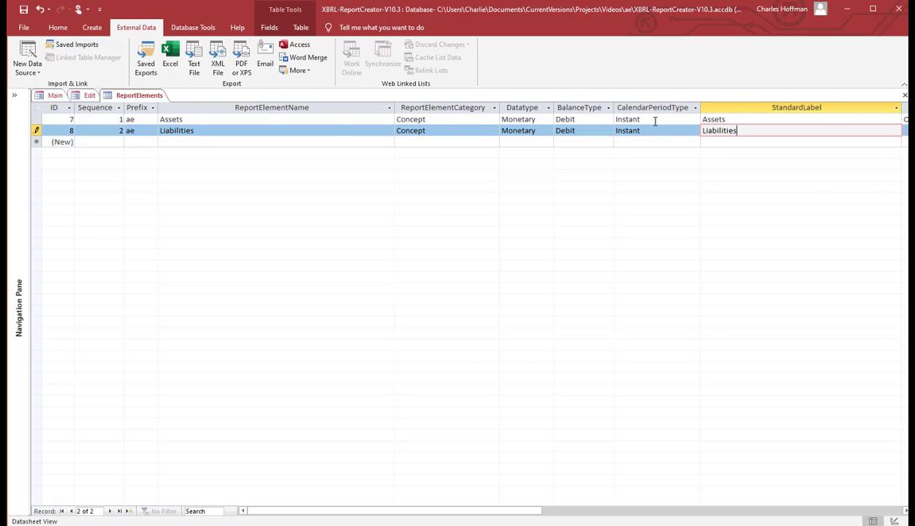
{"action": "key", "text": "Tab"}
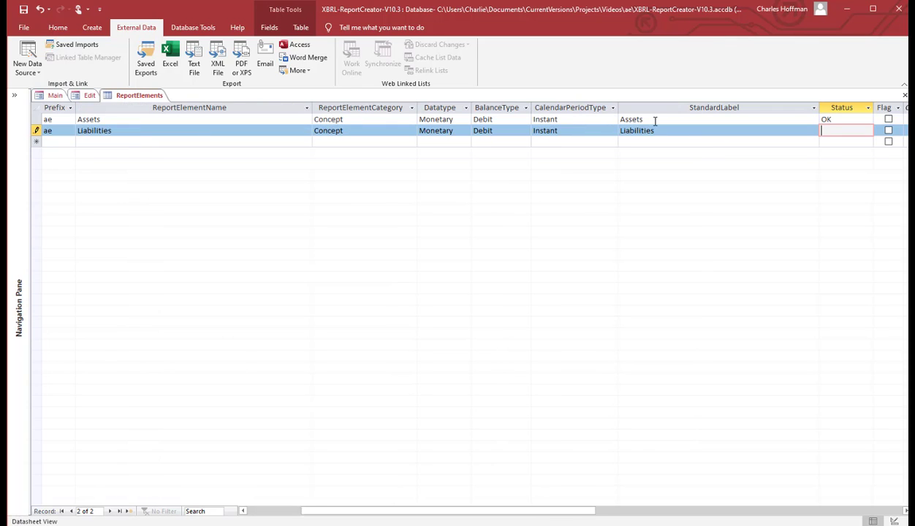
{"action": "type", "text": "OK"}
{"action": "key", "text": "Tab"}
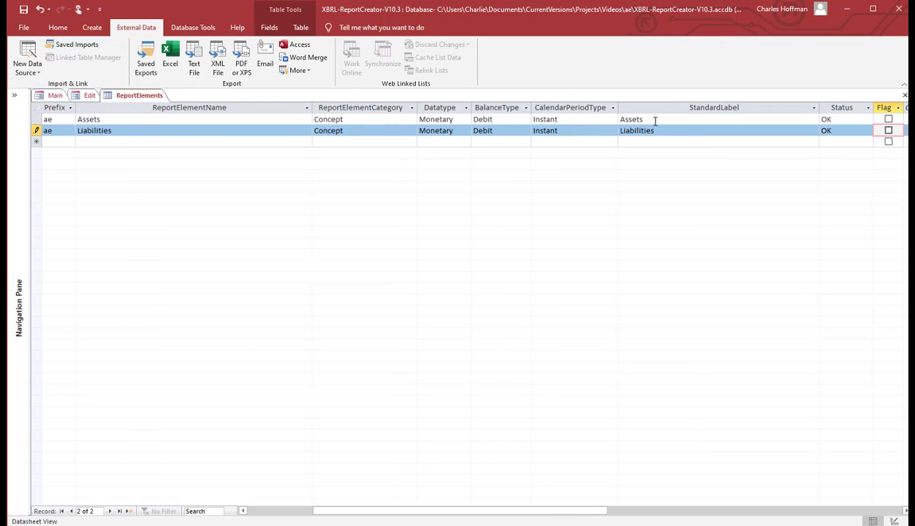
{"action": "key", "text": "Tab"}
Add sequence 3 ae Equity: Concept, Monetary, Debit, Instant, label Equity, status OK.
{"action": "key", "text": "Tab"}
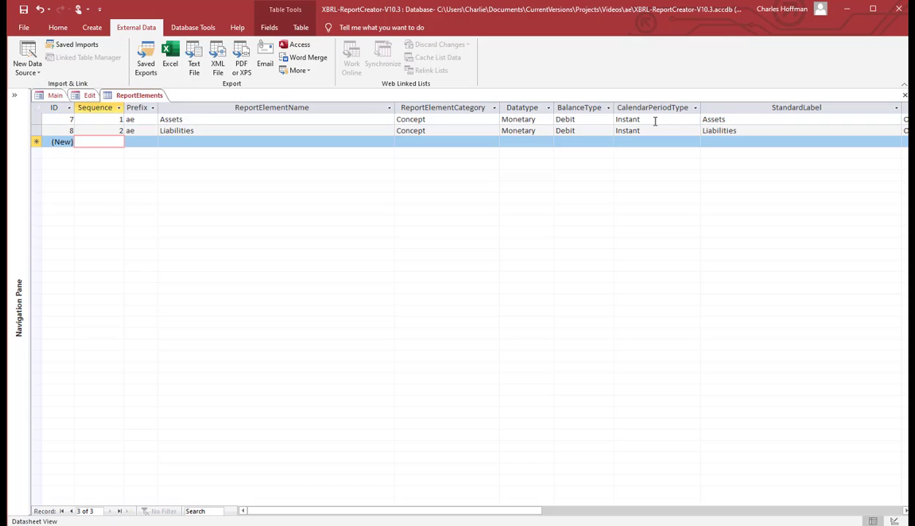
{"action": "type", "text": "3"}
{"action": "key", "text": "Tab"}
{"action": "type", "text": "ae"}
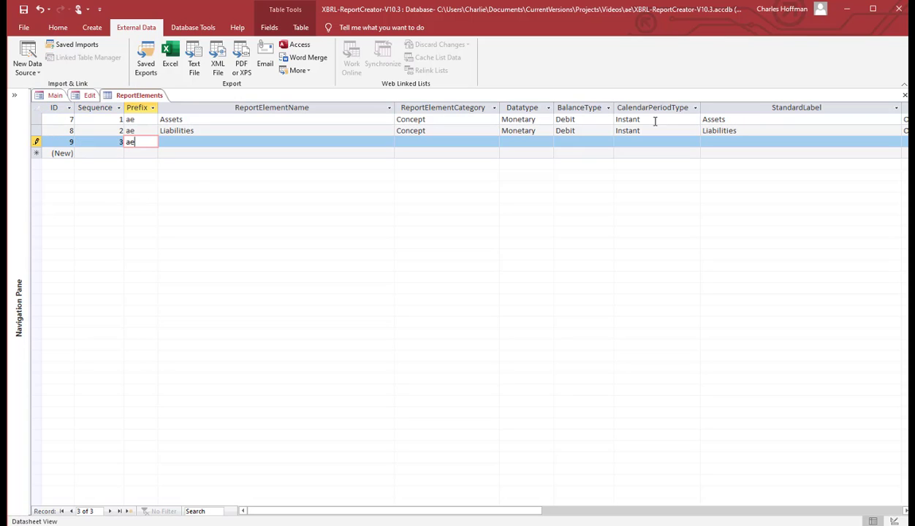
{"action": "key", "text": "Tab"}
{"action": "type", "text": "Equity"}
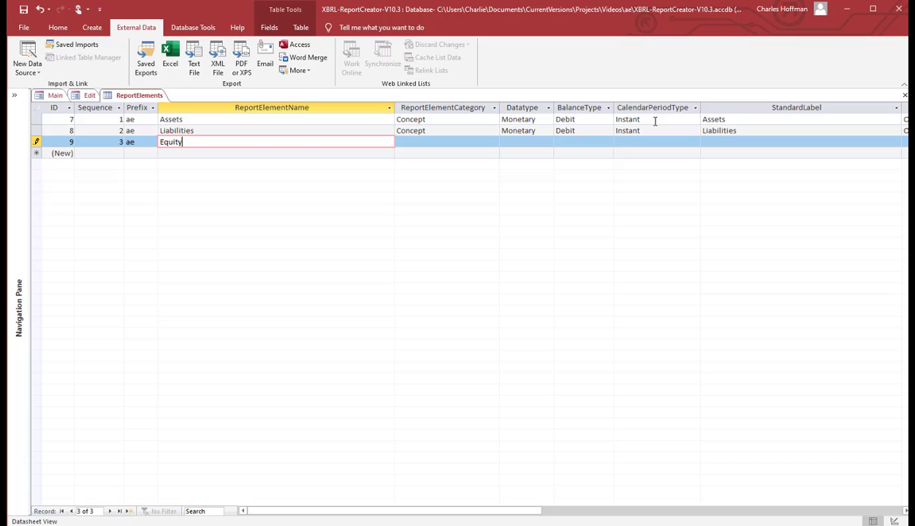
{"action": "key", "text": "Tab"}
{"action": "type", "text": "c"}
{"action": "key", "text": "Tab"}
{"action": "type", "text": "m"}
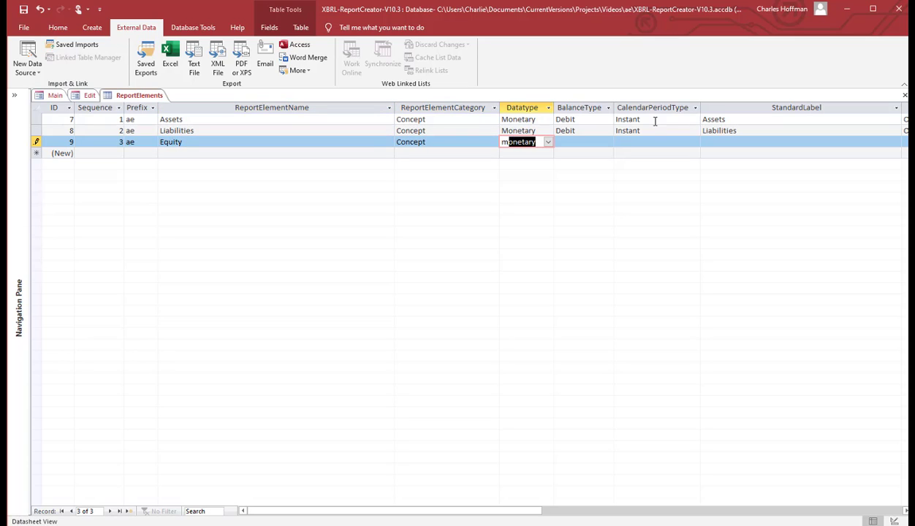
{"action": "key", "text": "Tab"}
{"action": "type", "text": "d"}
{"action": "key", "text": "Tab"}
{"action": "type", "text": "i"}
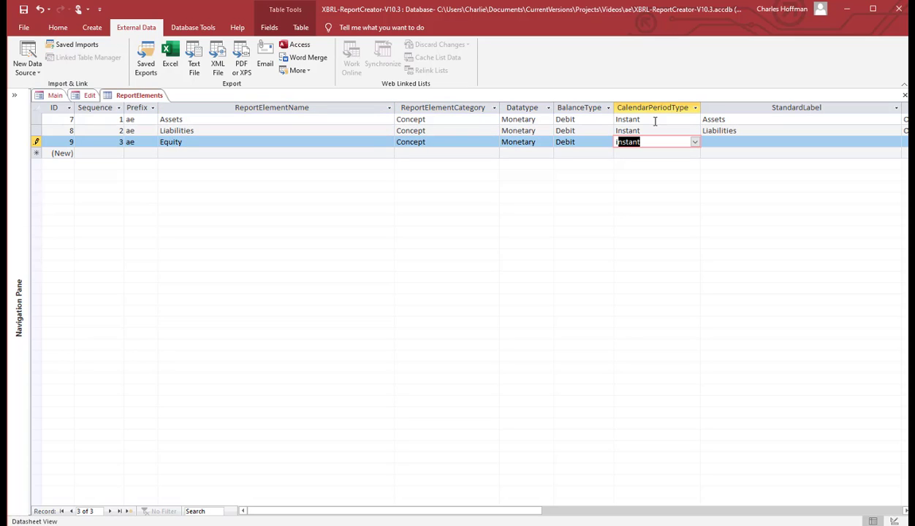
{"action": "key", "text": "Tab"}
{"action": "type", "text": "Equity"}
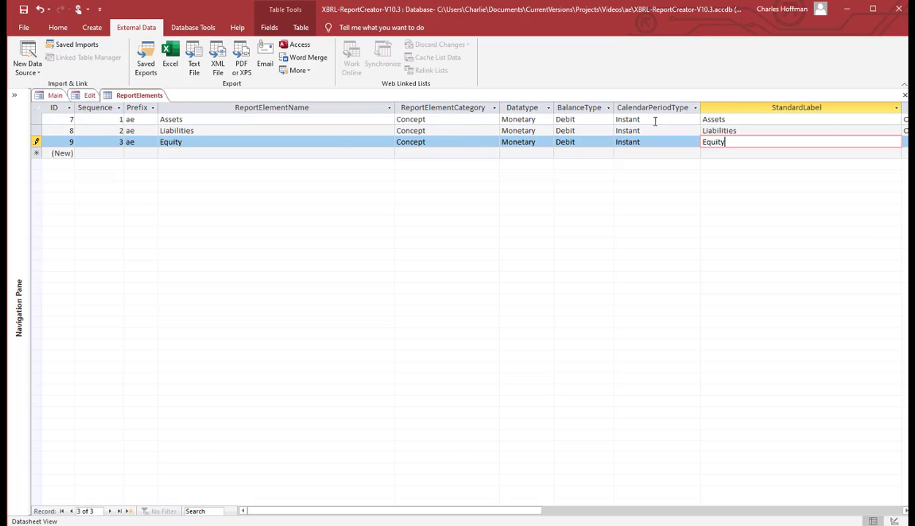
{"action": "key", "text": "Tab"}
{"action": "type", "text": "OK"}
{"action": "key", "text": "Tab"}
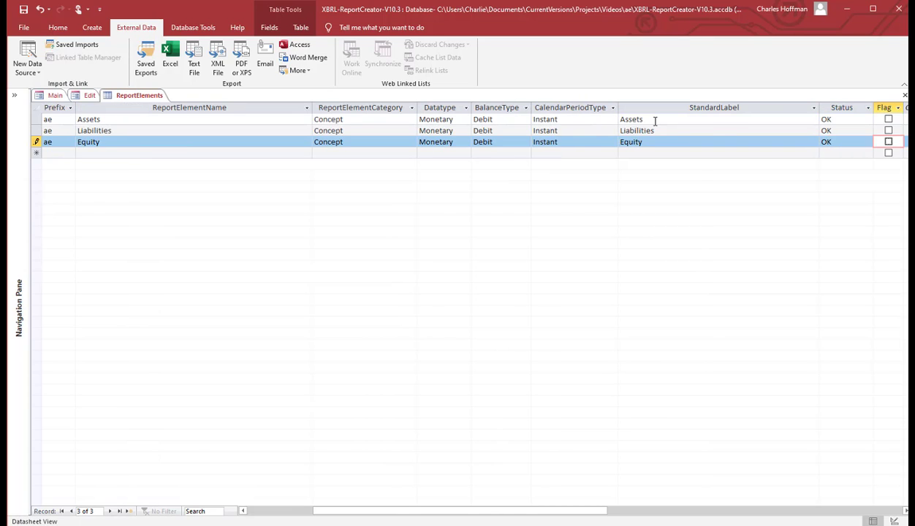
{"action": "key", "text": "Tab"}
{"action": "key", "text": "Tab"}
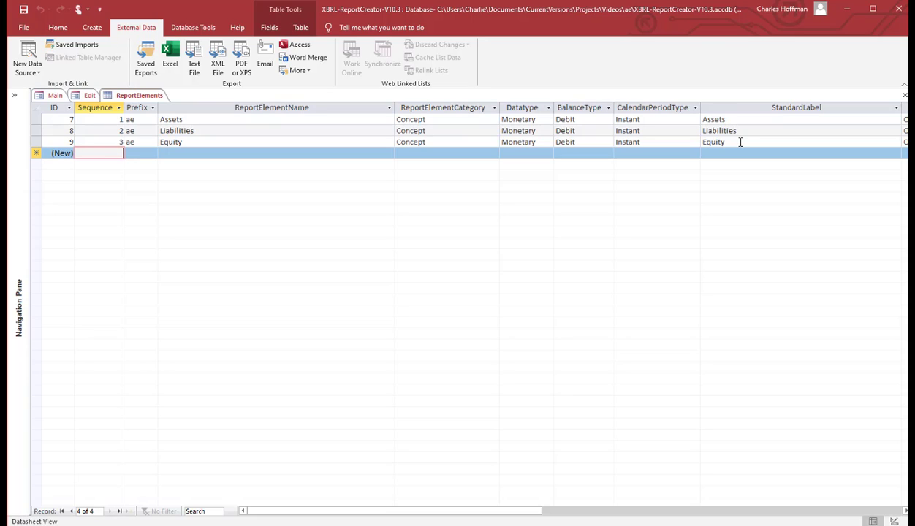
Add sequence 4 element ae BalanceSheetArithmetic with category Abstract.
{"action": "type", "text": "4"}
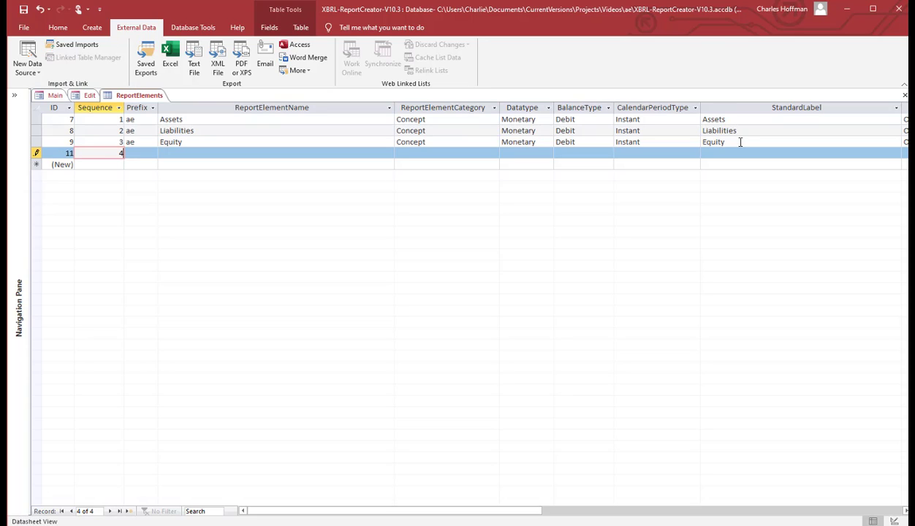
{"action": "key", "text": "Tab"}
{"action": "type", "text": "ae"}
{"action": "key", "text": "Tab"}
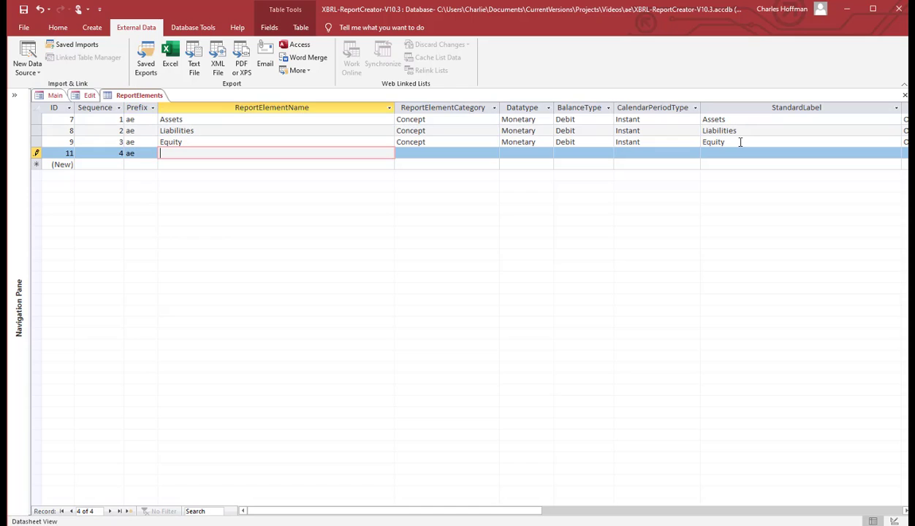
{"action": "type", "text": "BalanceSheetArithmetic"}
{"action": "key", "text": "Tab"}
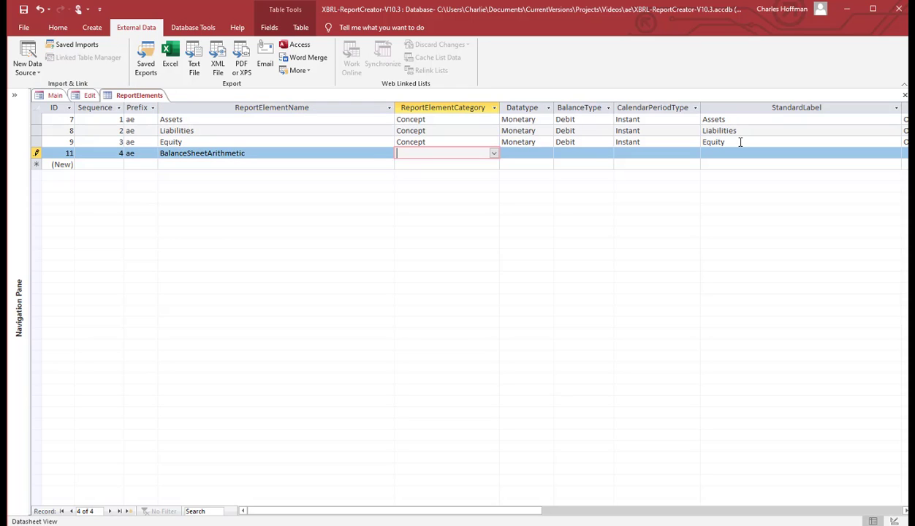
{"action": "type", "text": "Abstract"}
{"action": "key", "text": "Tab"}
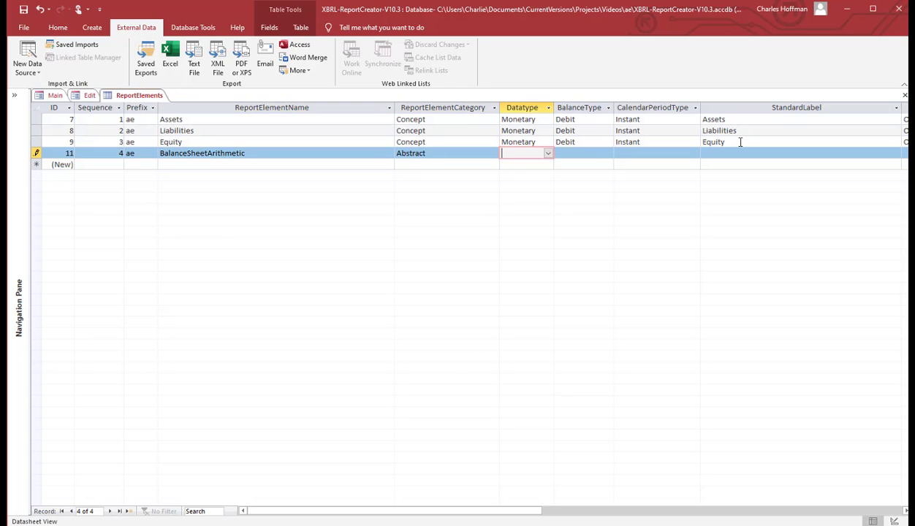
Leave datatype, balance and period empty; label it 'Balance Sheet [Arithmetic]' with status OK and save.
{"action": "key", "text": "Tab"}
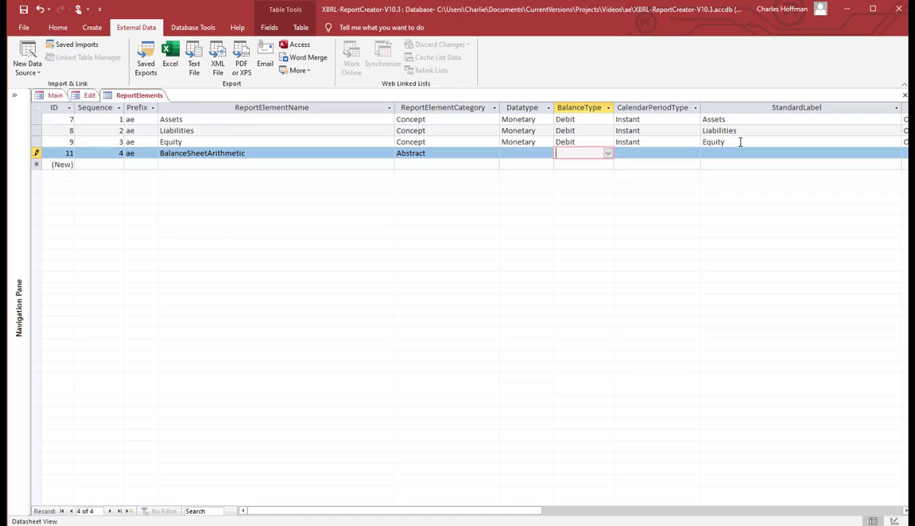
{"action": "key", "text": "Tab"}
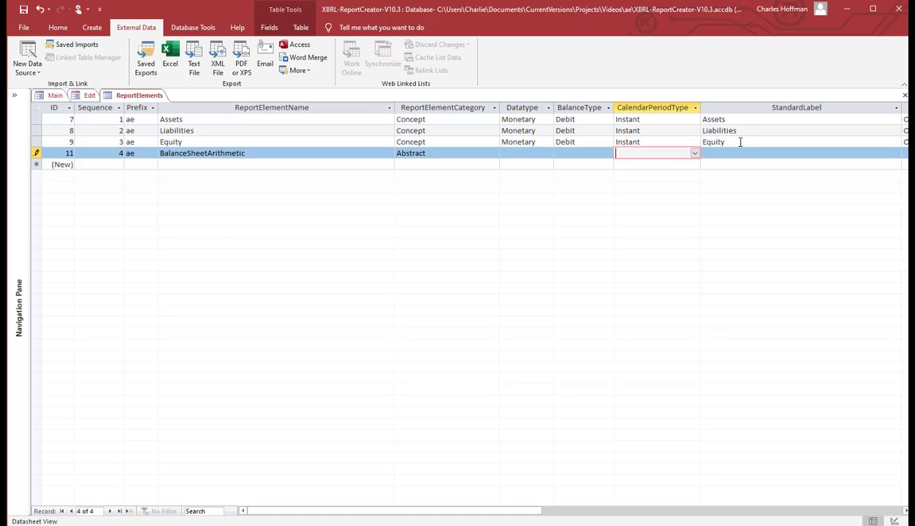
{"action": "key", "text": "Tab"}
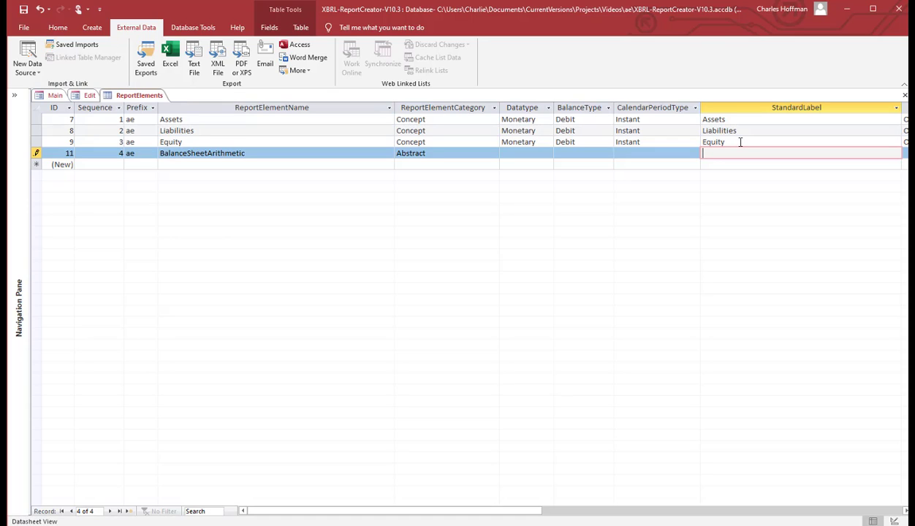
{"action": "type", "text": "BalanceS"}
{"action": "key", "text": "BackSpace"}
{"action": "type", "text": "Sheet [Arithmetic]"}
{"action": "key", "text": "Tab"}
{"action": "type", "text": "OK"}
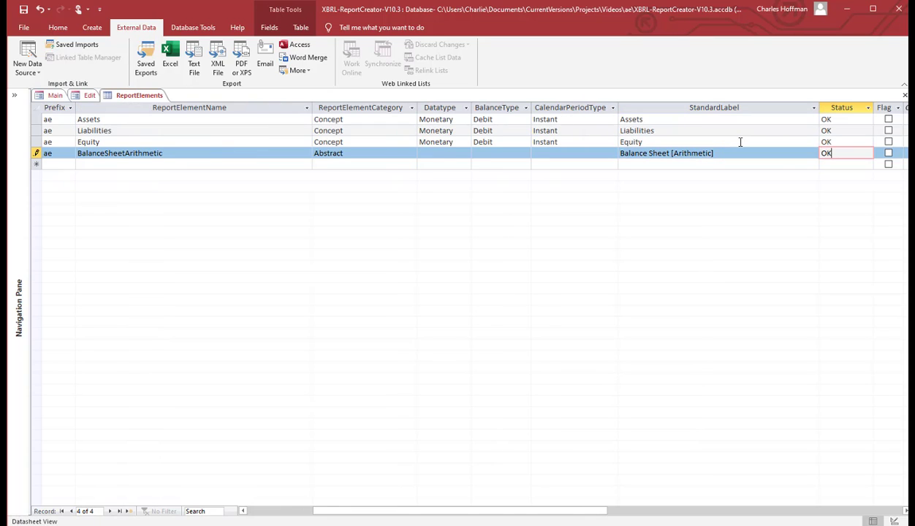
{"action": "key", "text": "Tab"}
{"action": "key", "text": "Tab"}
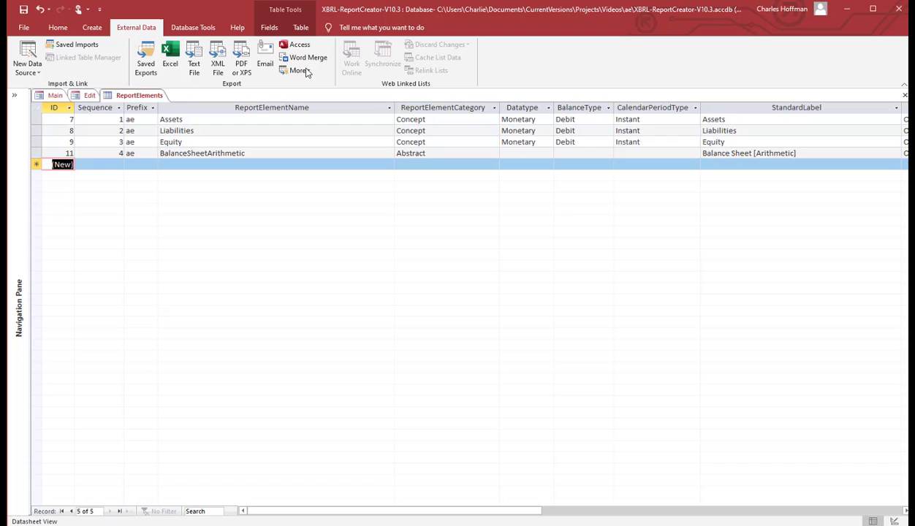
{"action": "left_click", "coordinate": [274, 141]}
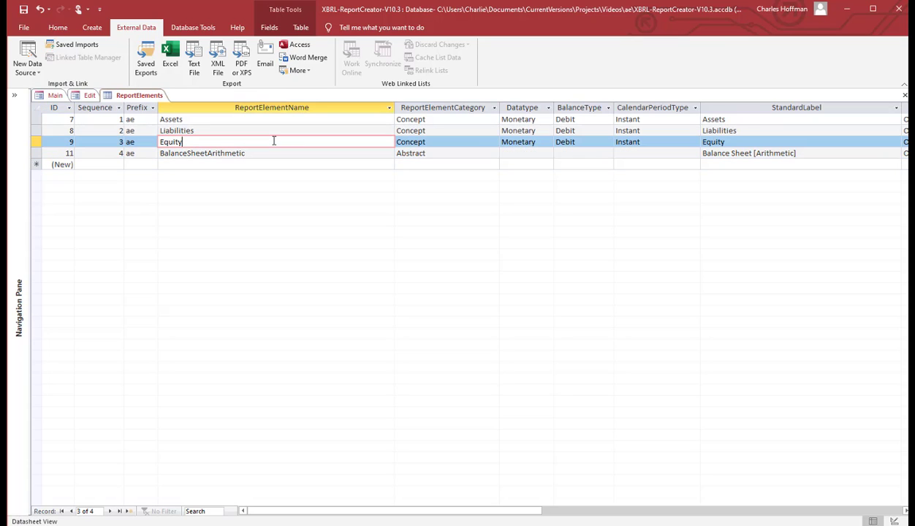
Close report elements, then open and close the empty imported terms, Labels and References tables.
{"action": "left_click", "coordinate": [905, 96]}
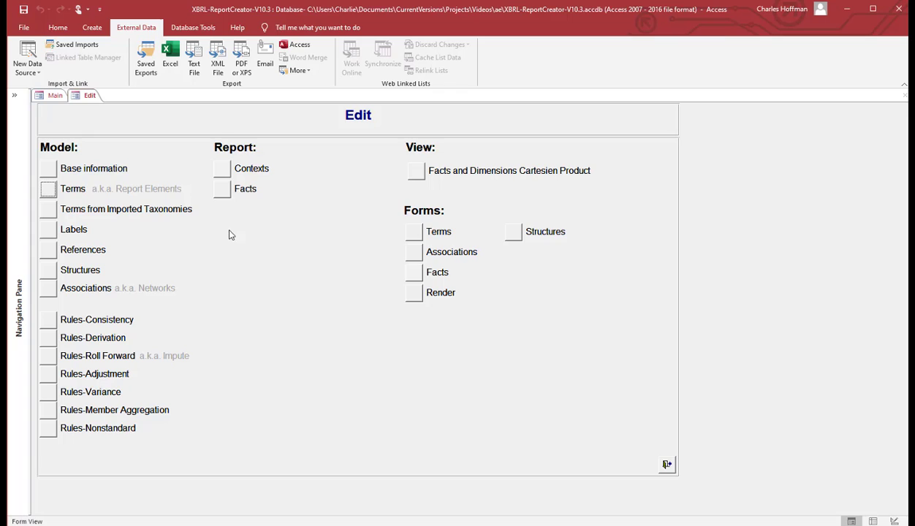
{"action": "left_click", "coordinate": [52, 212]}
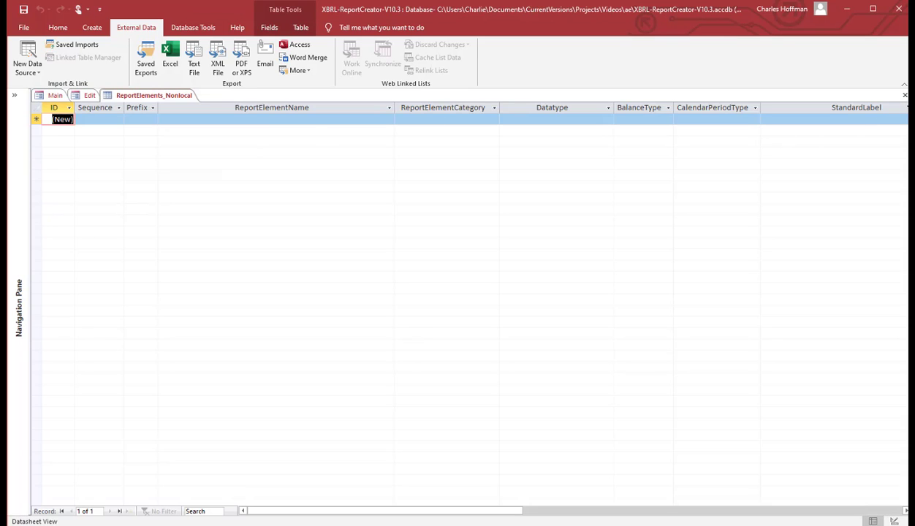
{"action": "left_click", "coordinate": [905, 95]}
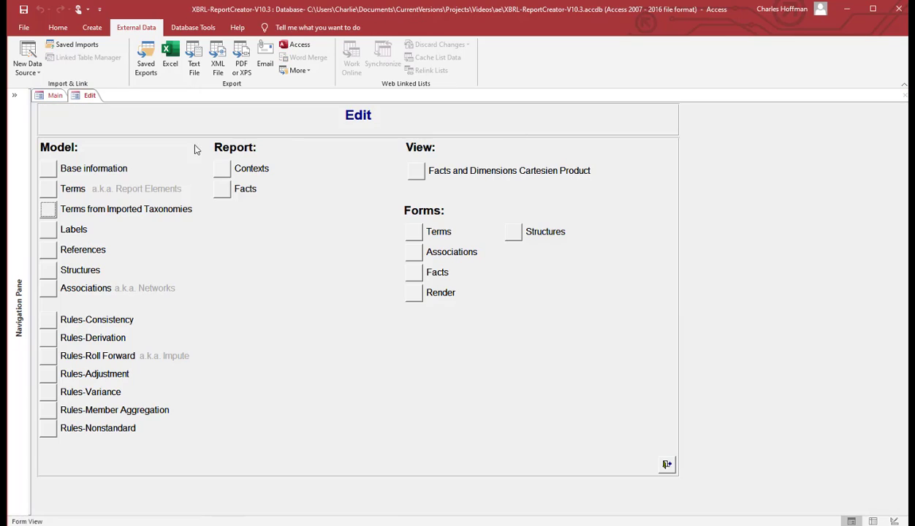
{"action": "left_click", "coordinate": [47, 230]}
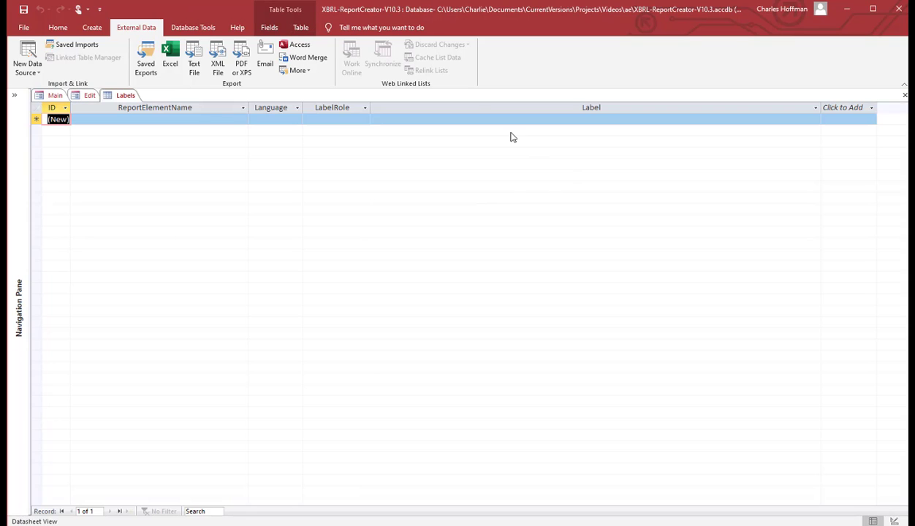
{"action": "left_click", "coordinate": [905, 96]}
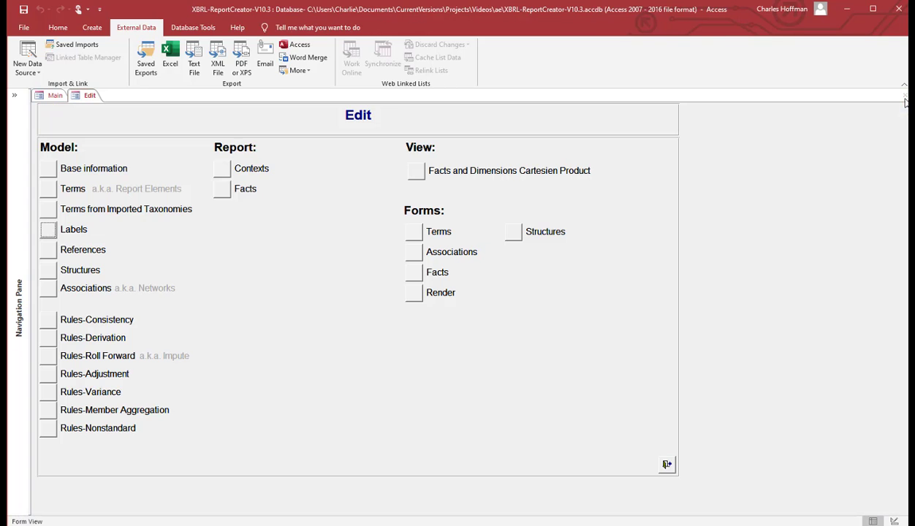
{"action": "left_click", "coordinate": [54, 253]}
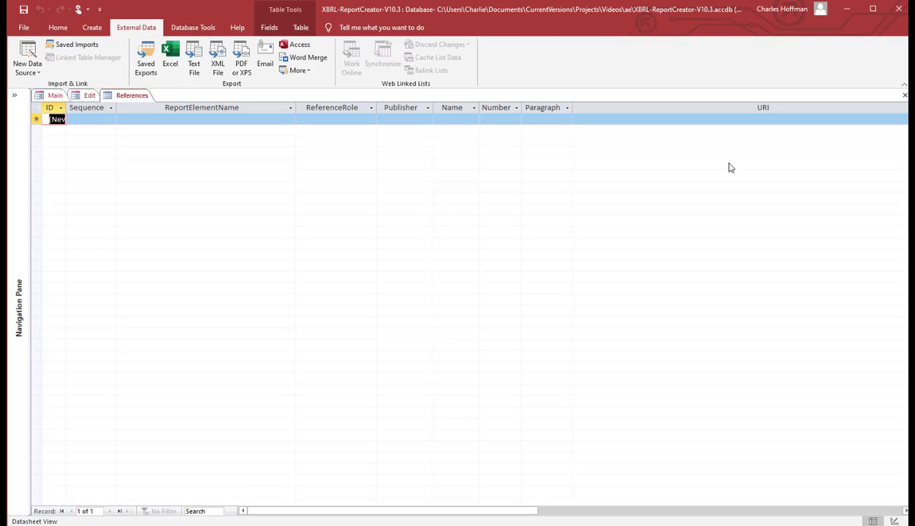
{"action": "left_click", "coordinate": [905, 97]}
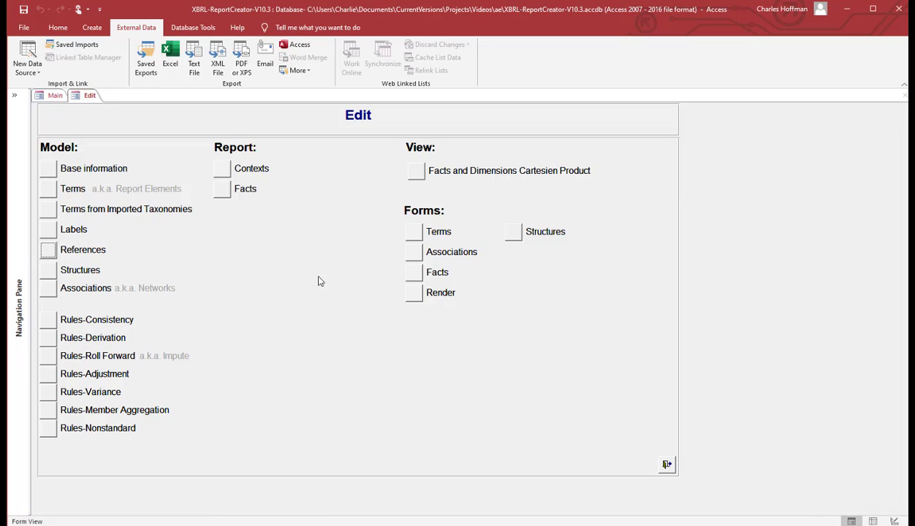
In the Networks table, save a record BalanceSheet titled '01-Balance Sheet' with sequence 1.
{"action": "left_click", "coordinate": [47, 271]}
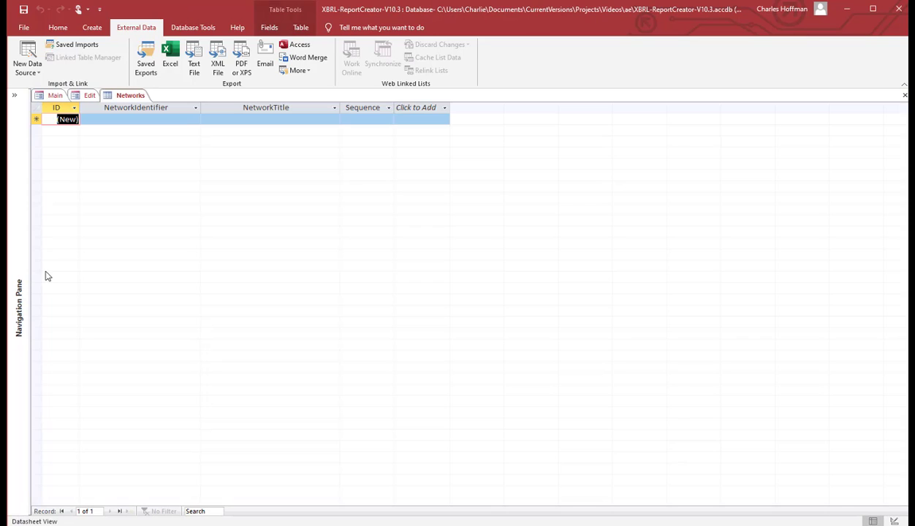
{"action": "left_click", "coordinate": [98, 119]}
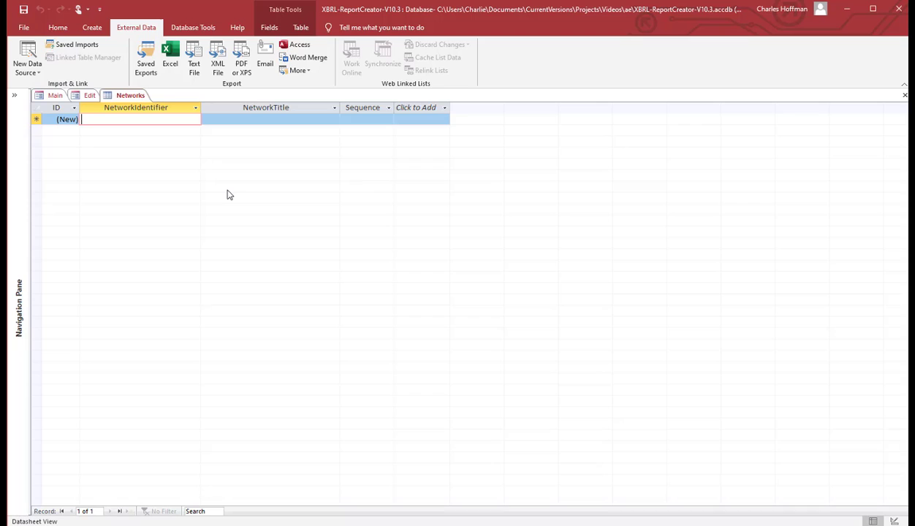
{"action": "type", "text": "Bala"}
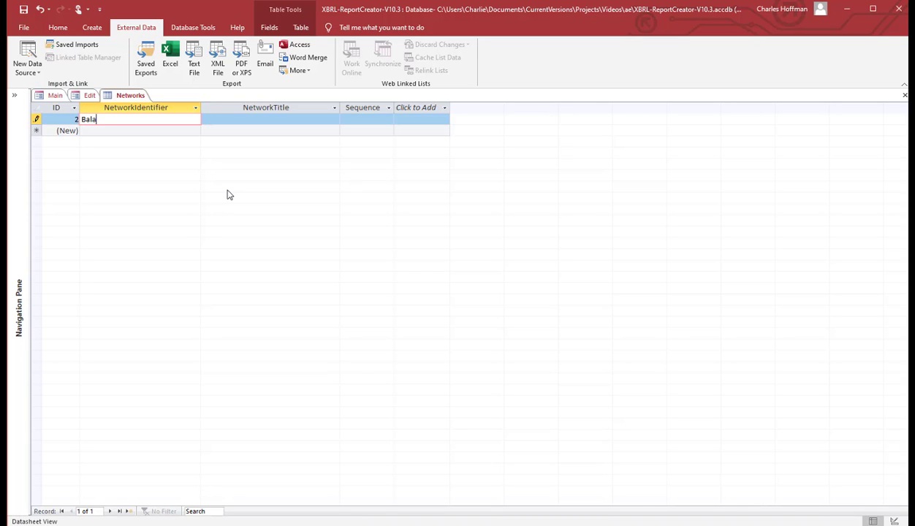
{"action": "type", "text": "nceSheet"}
{"action": "key", "text": "Tab"}
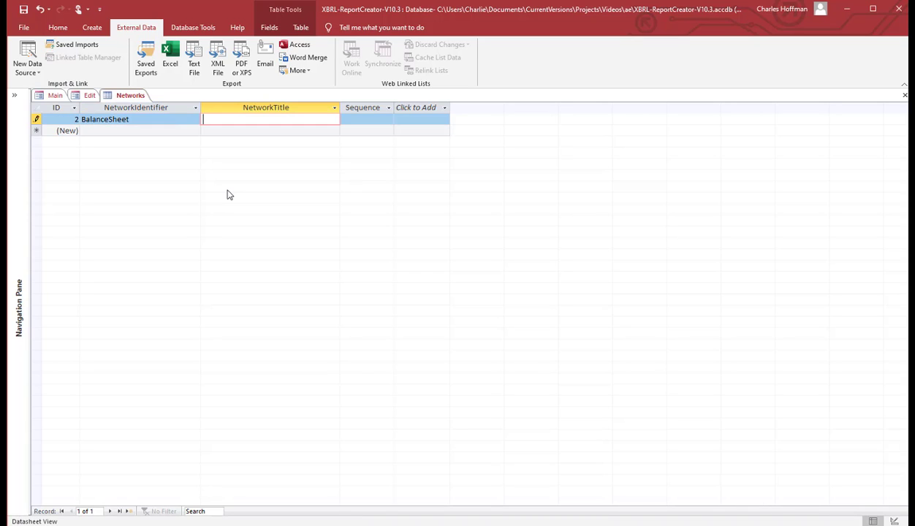
{"action": "type", "text": "01-Balance Sheet"}
{"action": "key", "text": "Tab"}
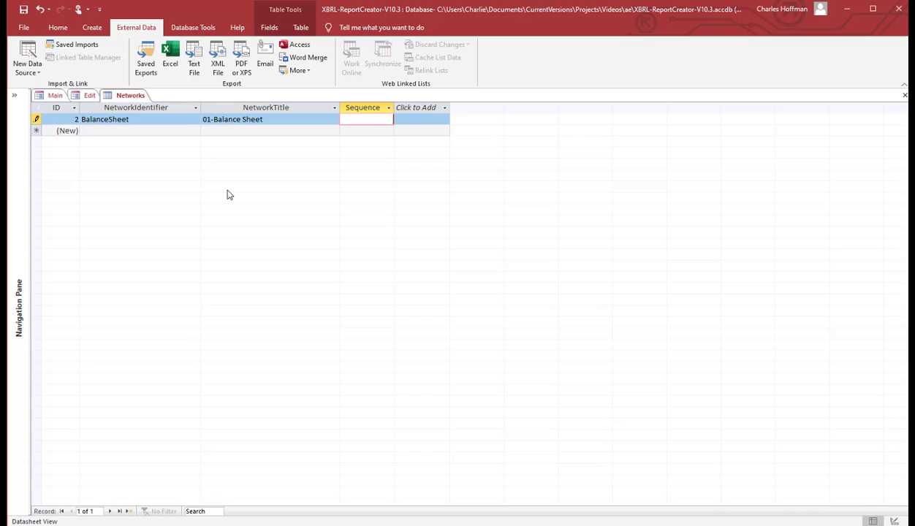
{"action": "key", "text": "Tab"}
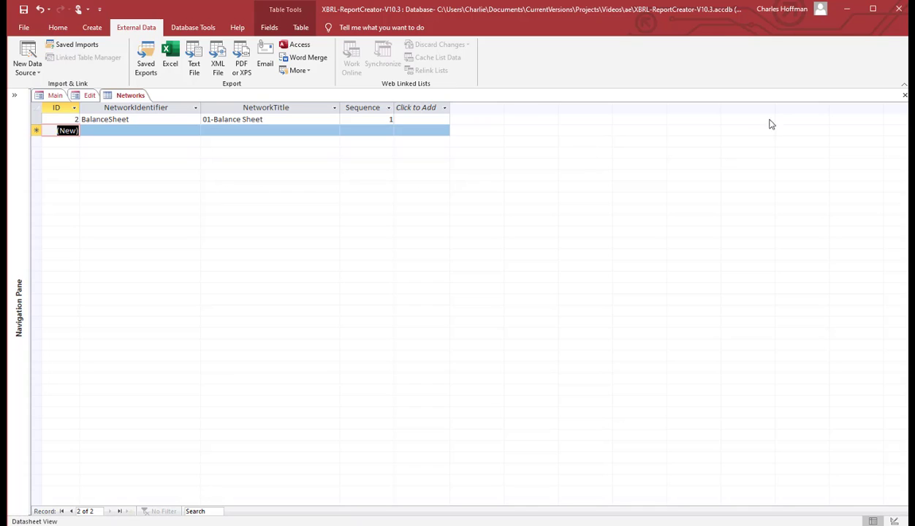
In the Associations table, start a Presentation record in the BalanceSheet network.
{"action": "left_click", "coordinate": [905, 96]}
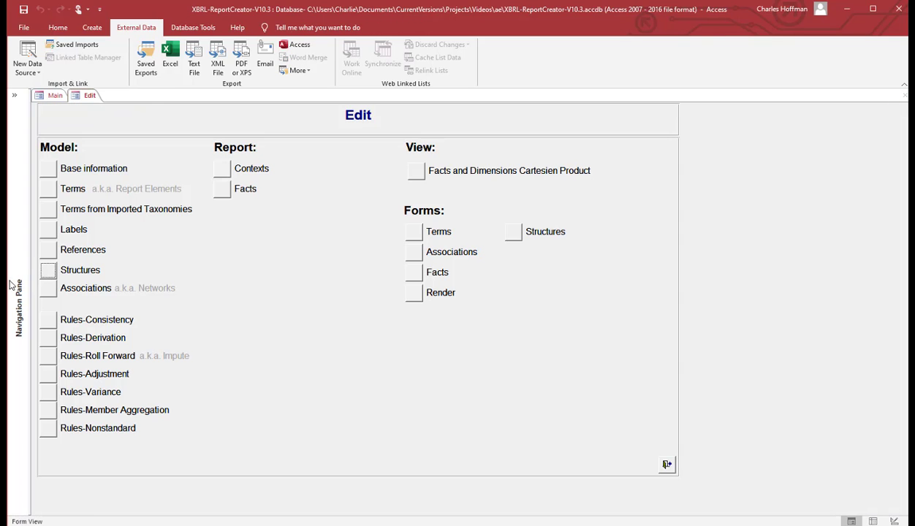
{"action": "left_click", "coordinate": [54, 296]}
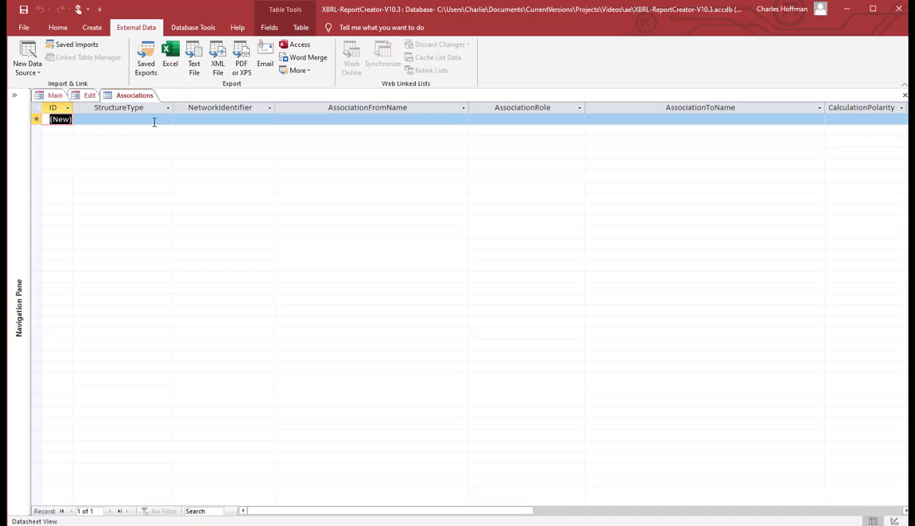
{"action": "left_click", "coordinate": [153, 119]}
{"action": "left_click", "coordinate": [168, 119]}
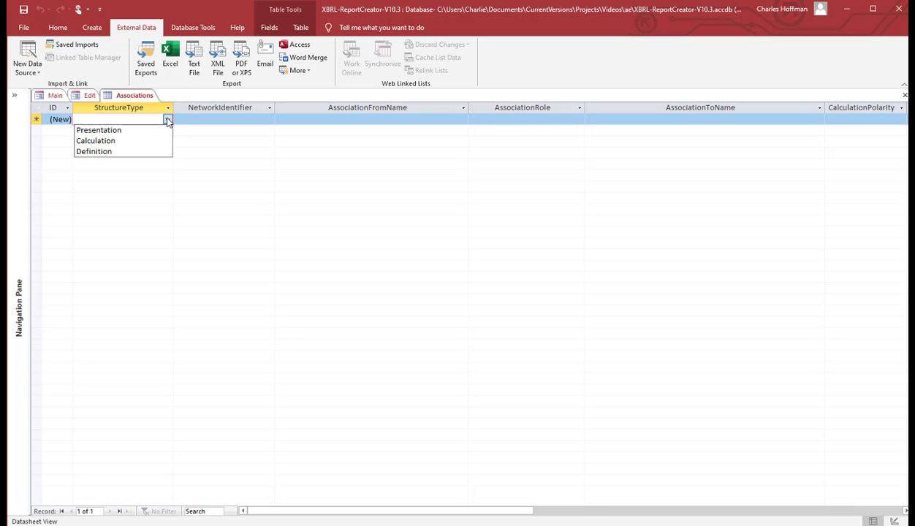
{"action": "left_click", "coordinate": [150, 132]}
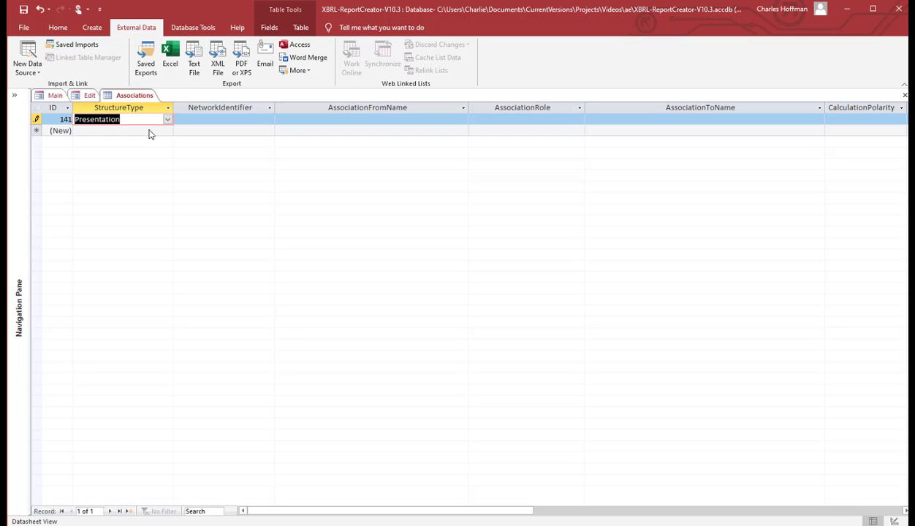
{"action": "left_click", "coordinate": [193, 117]}
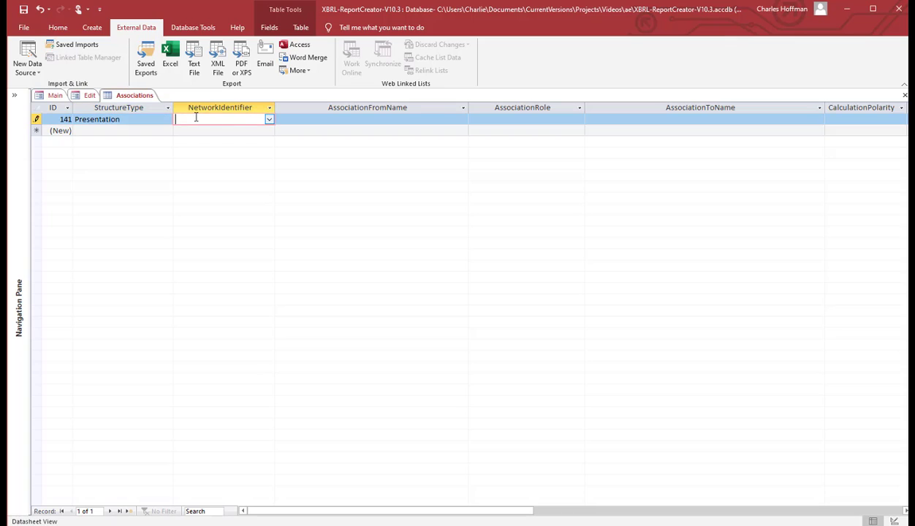
{"action": "left_click", "coordinate": [267, 119]}
{"action": "left_click", "coordinate": [267, 119]}
{"action": "left_click", "coordinate": [267, 118]}
{"action": "left_click", "coordinate": [260, 130]}
Set parent ae:BalanceSheetArithmetic, role Parent-Child and child ae:Assets.
{"action": "left_click", "coordinate": [299, 117]}
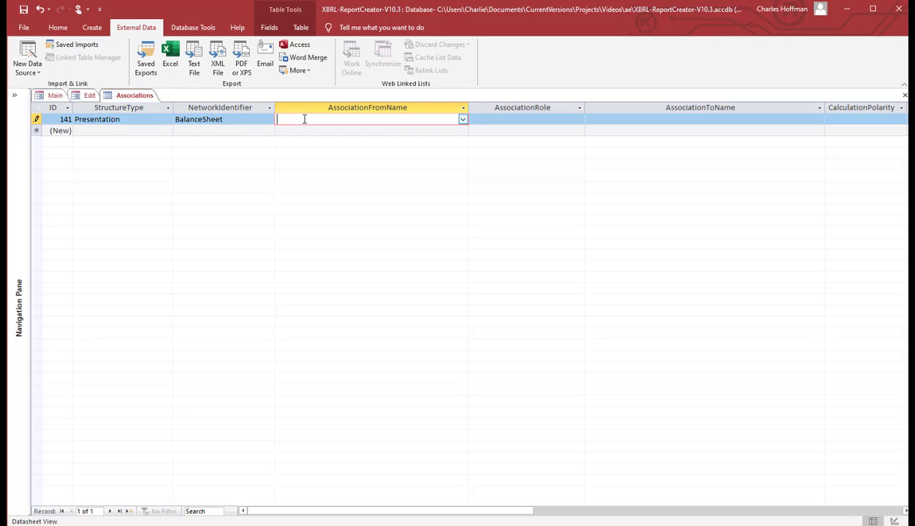
{"action": "left_click", "coordinate": [462, 119]}
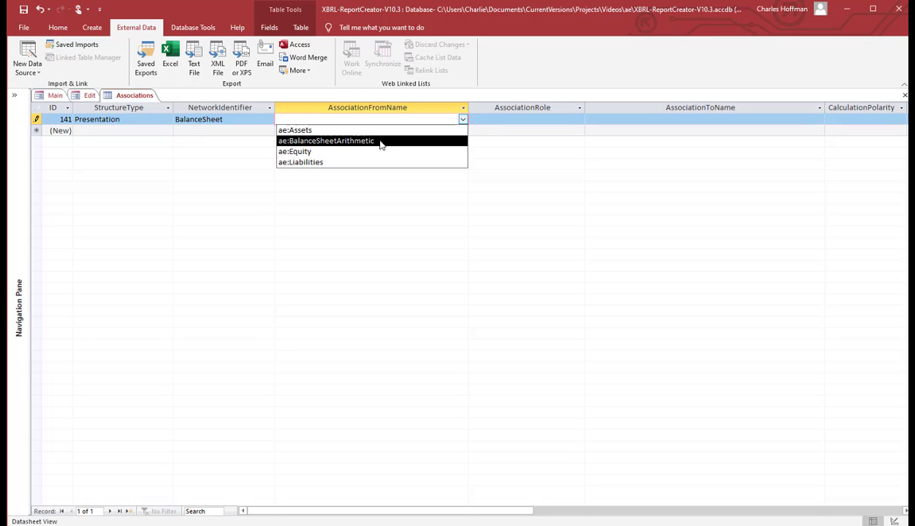
{"action": "left_click", "coordinate": [380, 142]}
{"action": "left_click", "coordinate": [477, 118]}
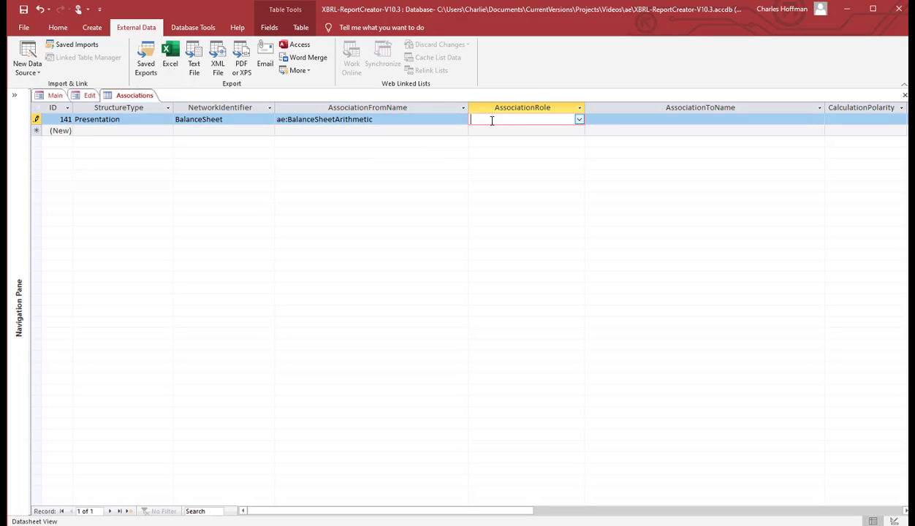
{"action": "left_click", "coordinate": [580, 119]}
{"action": "left_click", "coordinate": [553, 131]}
{"action": "left_click", "coordinate": [602, 122]}
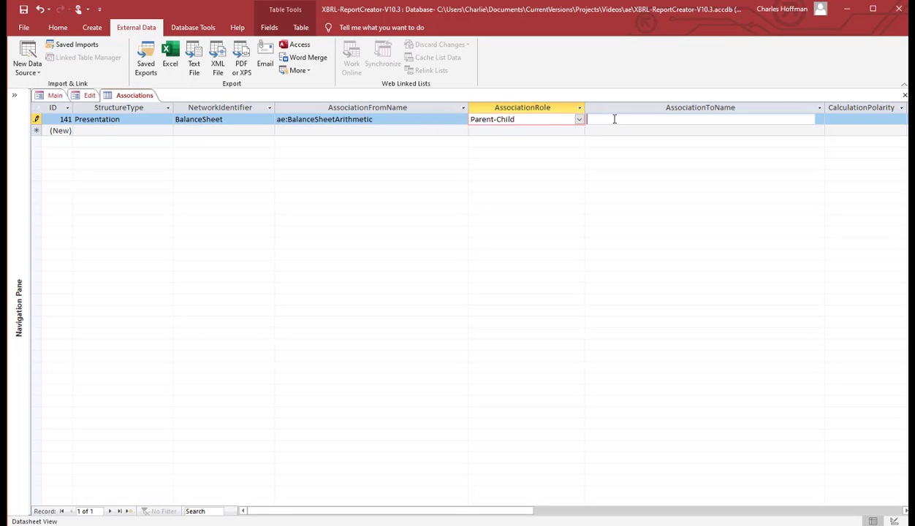
{"action": "left_click", "coordinate": [819, 119]}
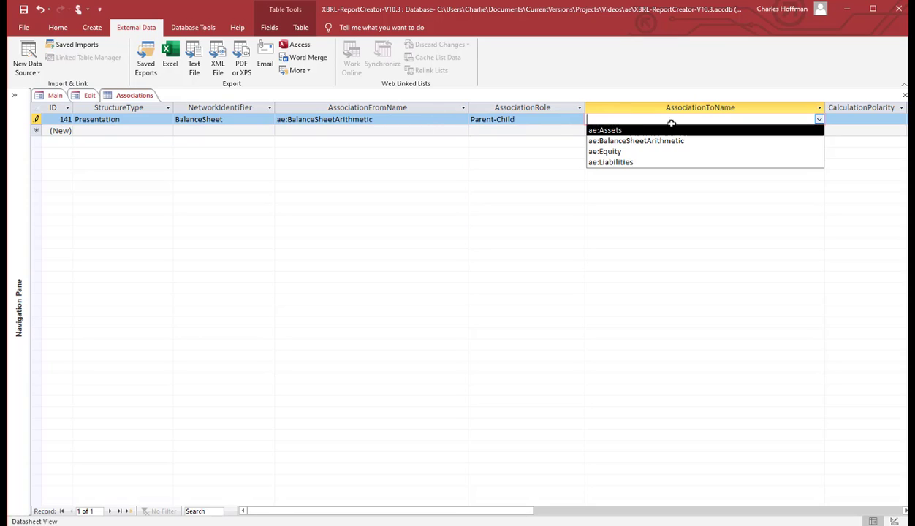
{"action": "left_click", "coordinate": [617, 132]}
Give the ae:Assets association sequence 1 and save the record.
{"action": "left_click", "coordinate": [377, 119]}
{"action": "left_click_drag", "start_coordinate": [377, 119], "coordinate": [231, 117]}
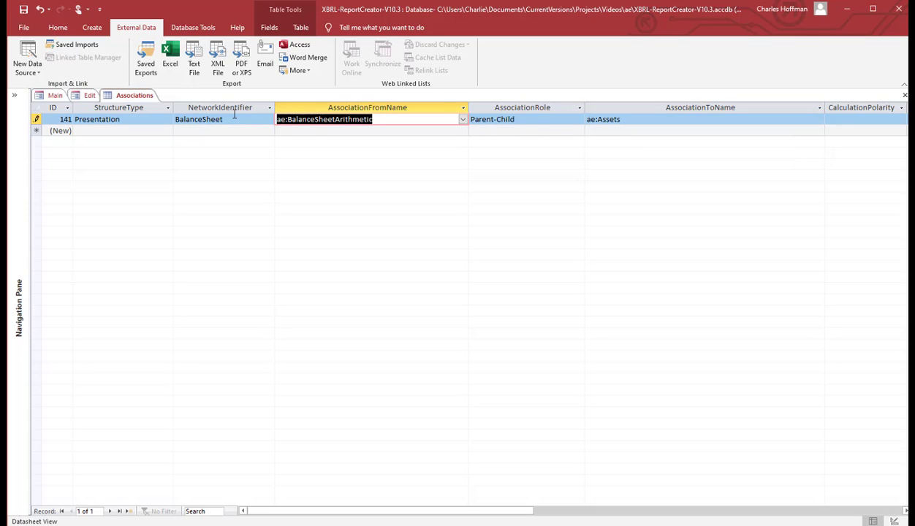
{"action": "left_click", "coordinate": [621, 118]}
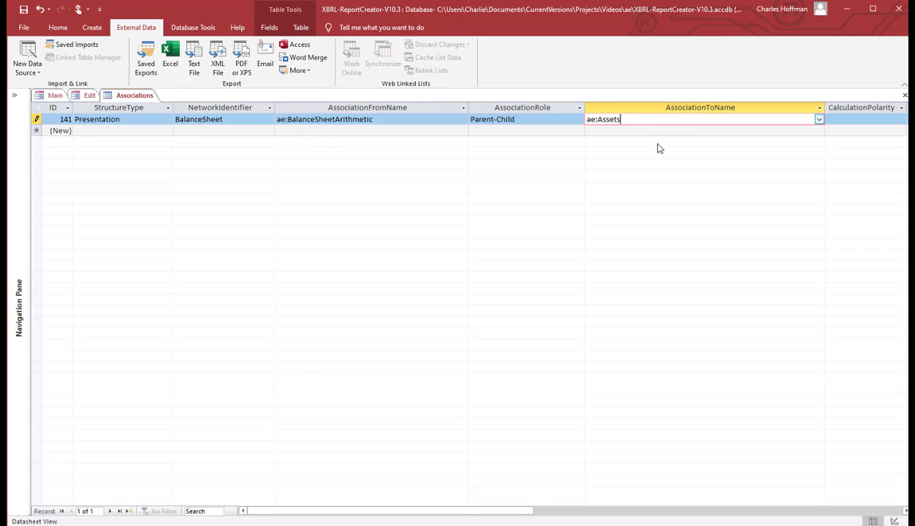
{"action": "key", "text": "Tab"}
{"action": "key", "text": "Tab"}
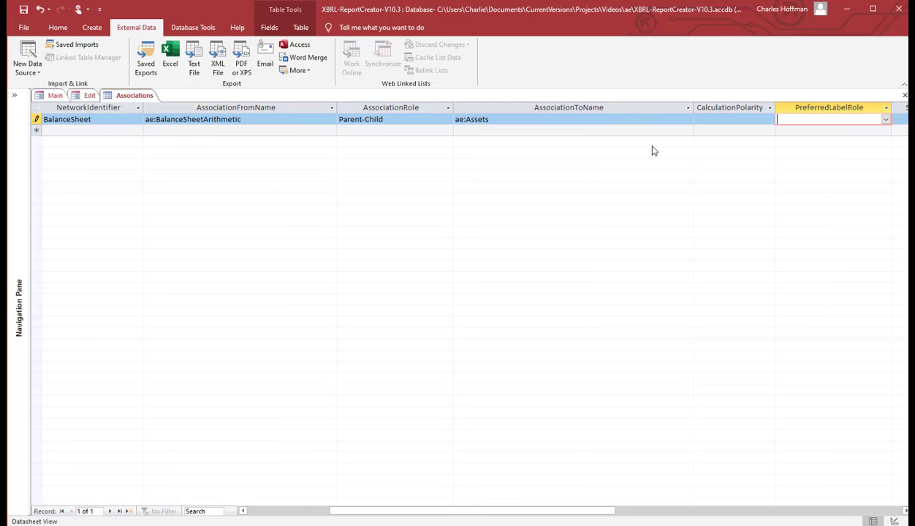
{"action": "key", "text": "Tab"}
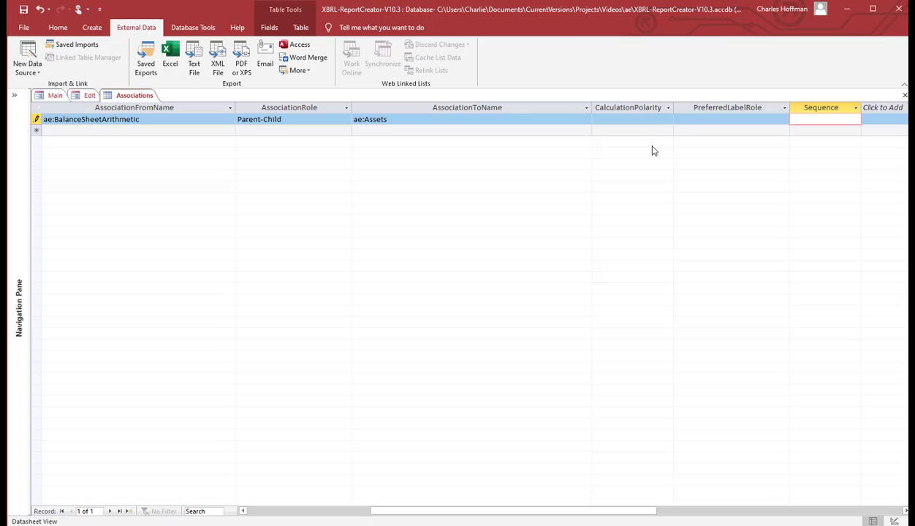
{"action": "type", "text": "1"}
{"action": "key", "text": "Tab"}
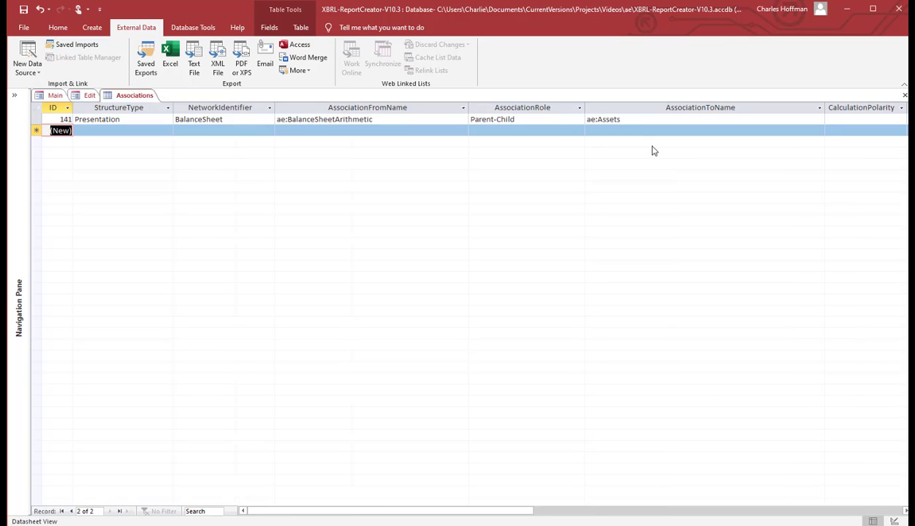
{"action": "key", "text": "Tab"}
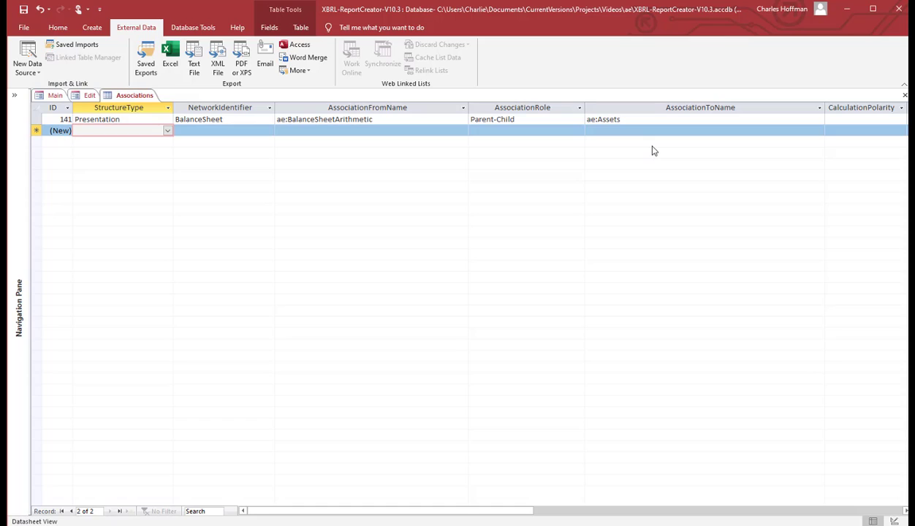
Start a new Presentation record: BalanceSheet, parent ae:BalanceSheetArithmetic, role Parent-Child.
{"action": "type", "text": "Presentation"}
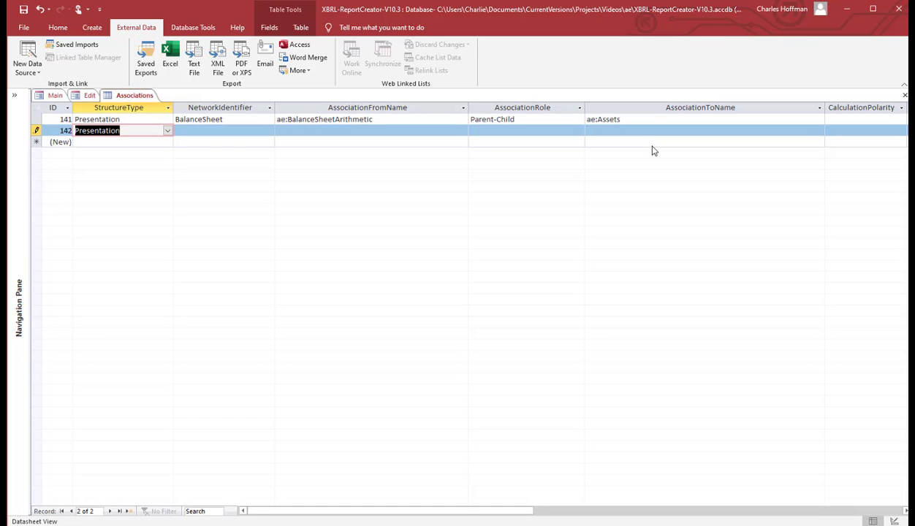
{"action": "key", "text": "Tab"}
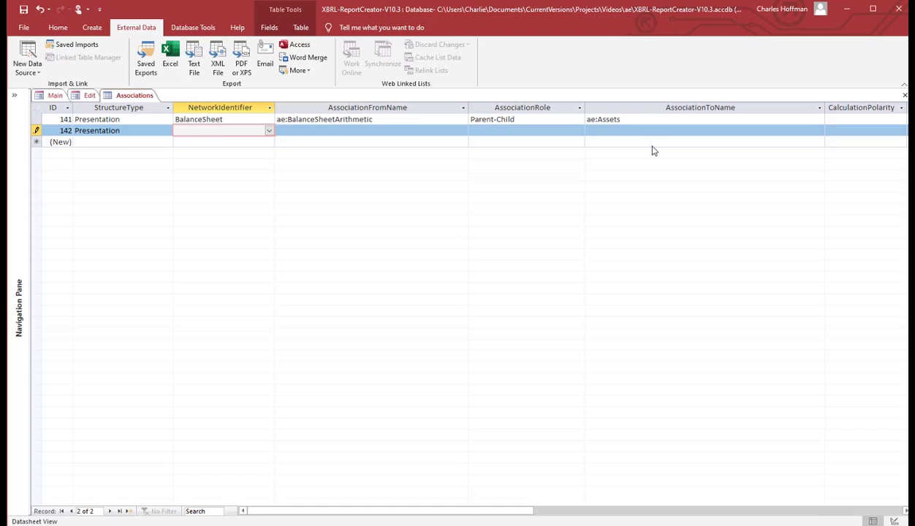
{"action": "type", "text": "BalanceSheet"}
{"action": "key", "text": "Tab"}
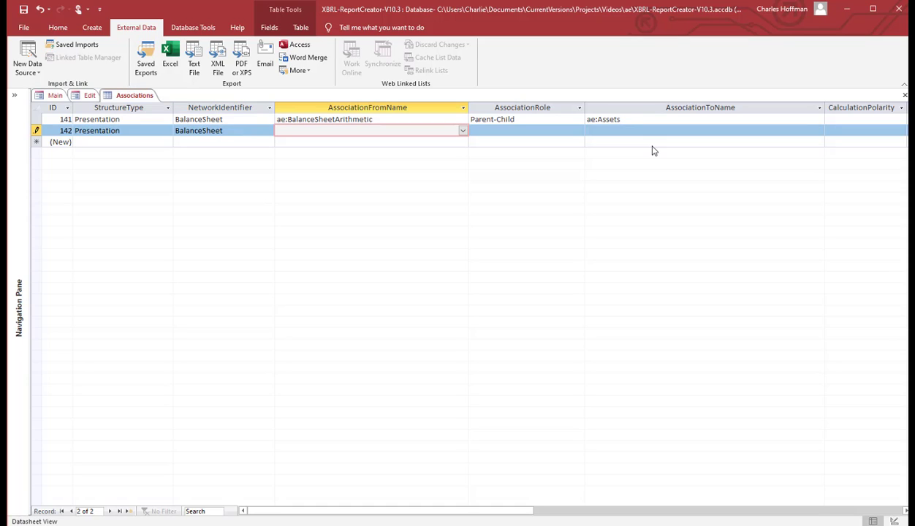
{"action": "type", "text": "ae:BalanceSheetArithmetic"}
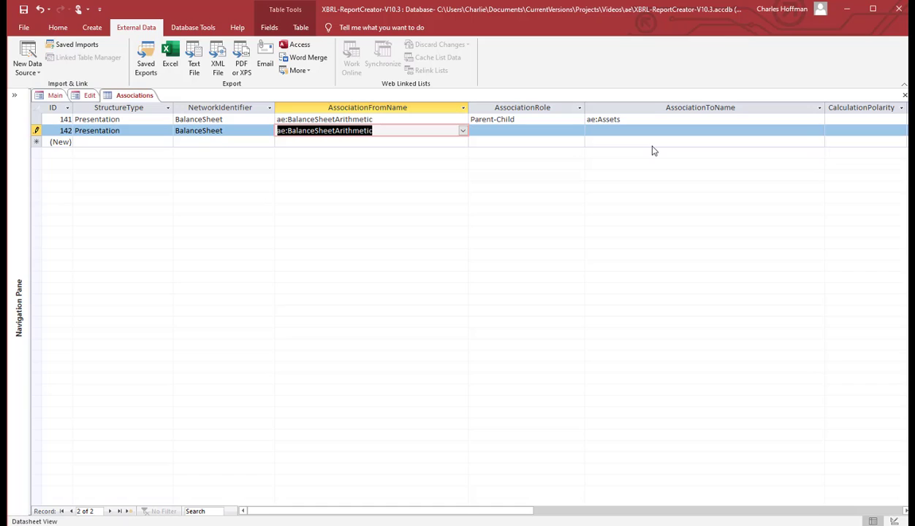
{"action": "key", "text": "Tab"}
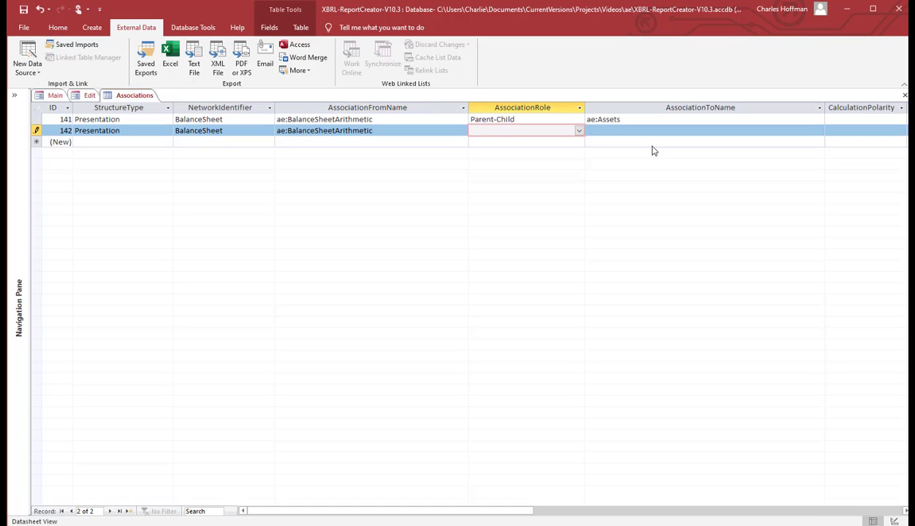
{"action": "type", "text": "p"}
{"action": "key", "text": "Tab"}
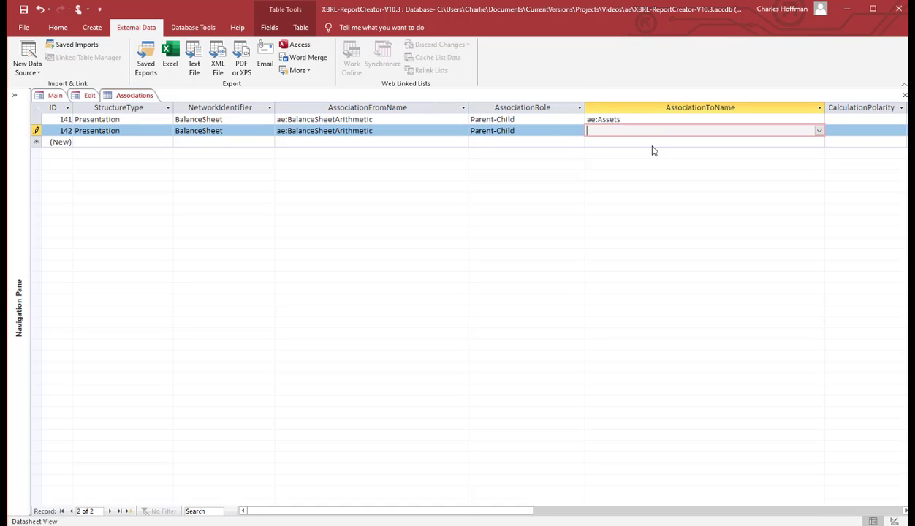
Make ae:Liabilities the child with sequence 2 and save the record.
{"action": "left_click", "coordinate": [819, 131]}
{"action": "left_click", "coordinate": [676, 174]}
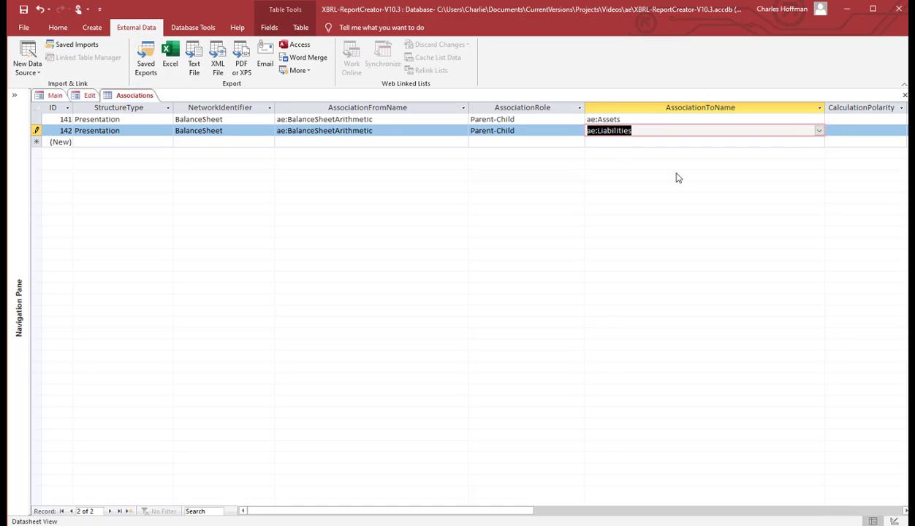
{"action": "key", "text": "Tab"}
{"action": "key", "text": "Tab"}
{"action": "key", "text": "Tab"}
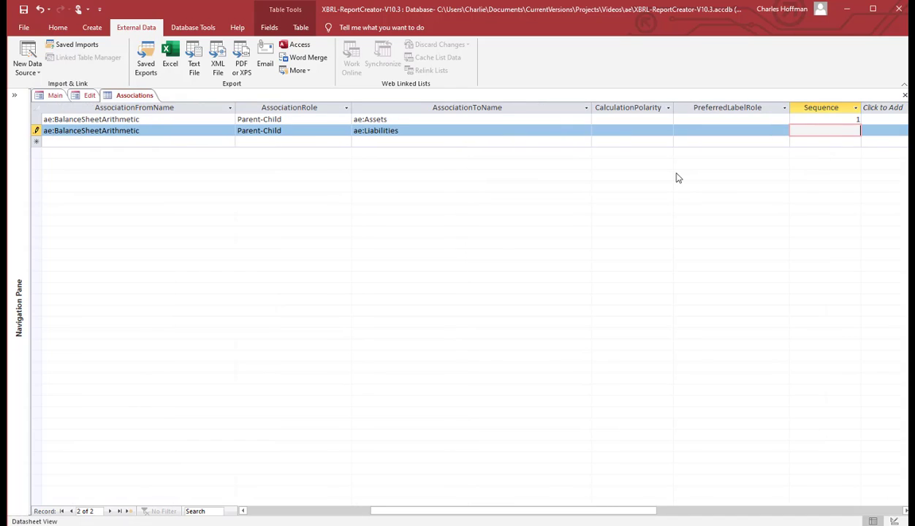
{"action": "type", "text": "2"}
{"action": "key", "text": "Tab"}
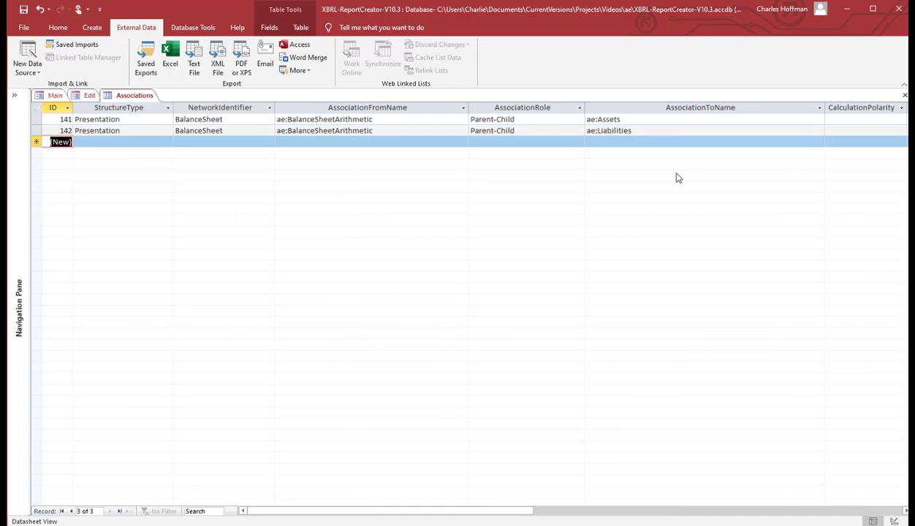
Copy the previous row's values into a new record with child ae:Equity.
{"action": "key", "text": "Tab"}
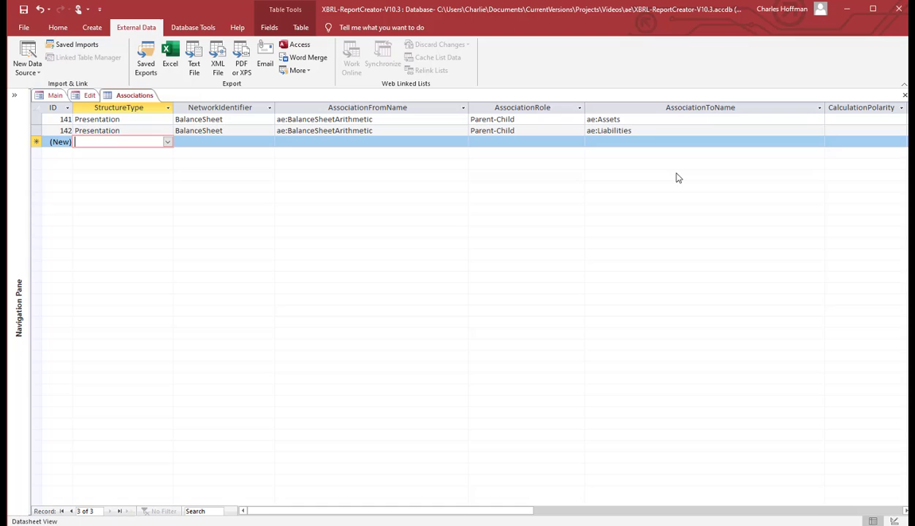
{"action": "key", "text": "ctrl+apostrophe"}
{"action": "key", "text": "Tab"}
{"action": "key", "text": "ctrl+apostrophe"}
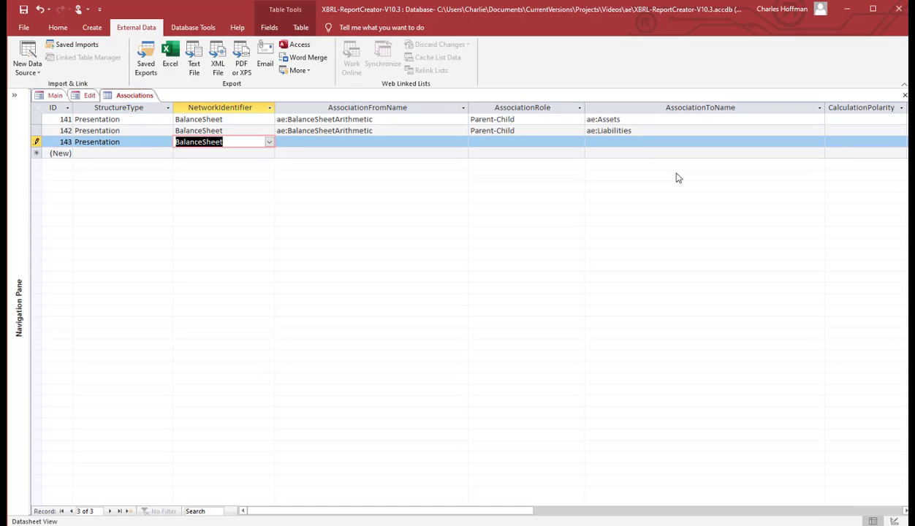
{"action": "key", "text": "Tab"}
{"action": "key", "text": "ctrl+apostrophe"}
{"action": "key", "text": "Tab"}
{"action": "key", "text": "ctrl+apostrophe"}
{"action": "key", "text": "Tab"}
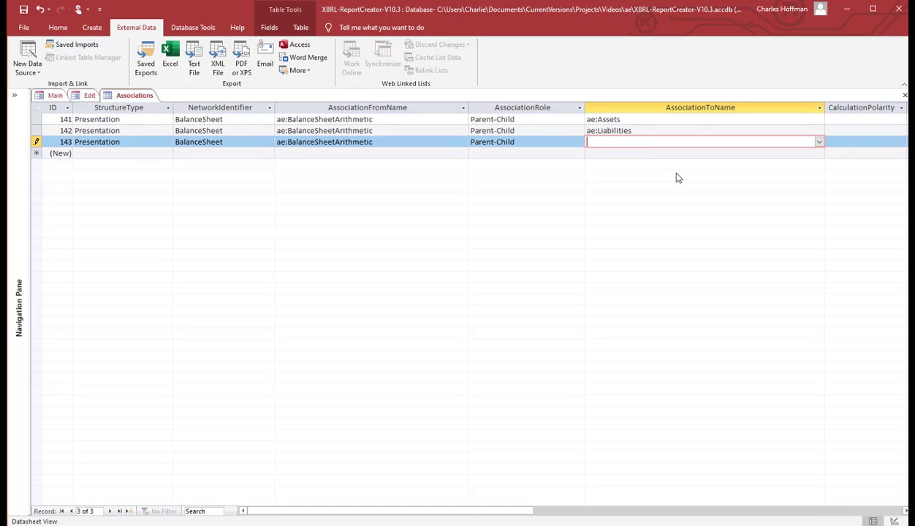
{"action": "type", "text": "ae:Equity"}
{"action": "key", "text": "Tab"}
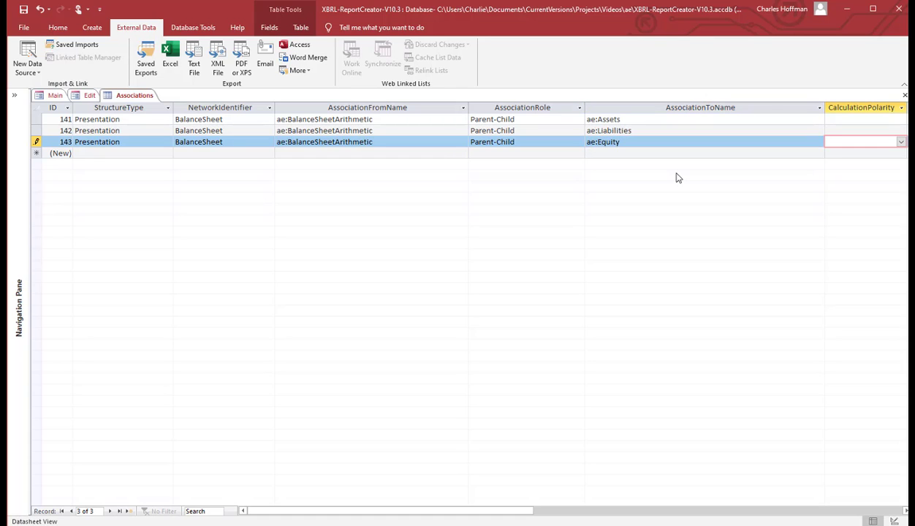
{"action": "key", "text": "Tab"}
{"action": "key", "text": "Tab"}
{"action": "key", "text": "Tab"}
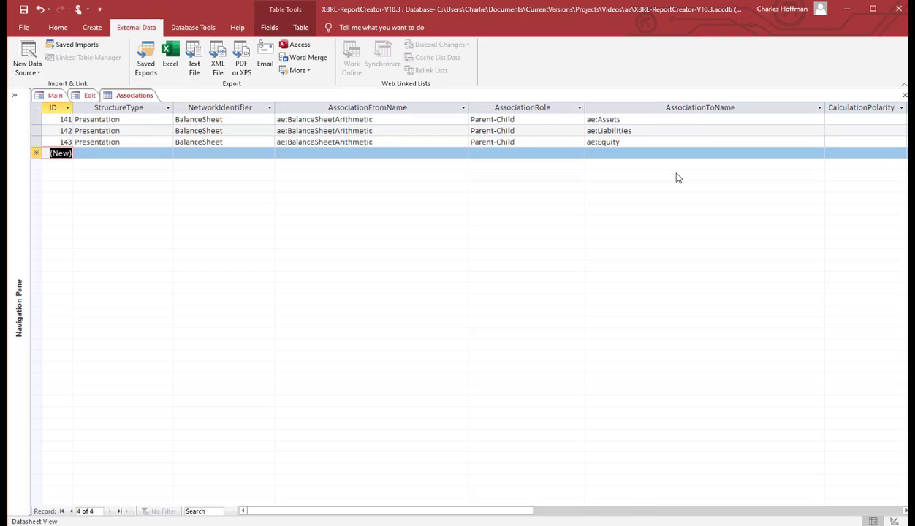
Set the ae:Equity record's sequence to 3, save it, and close Associations.
{"action": "key", "text": "shift+Tab"}
{"action": "type", "text": "3"}
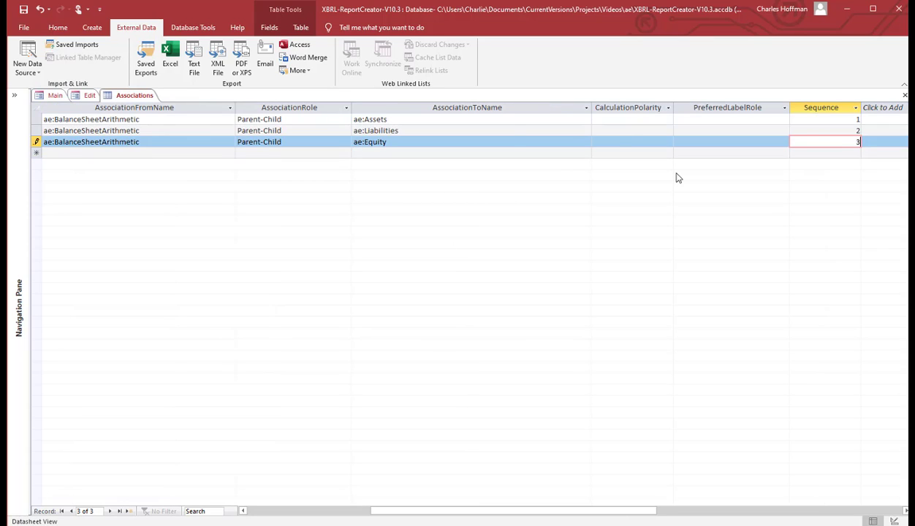
{"action": "key", "text": "Tab"}
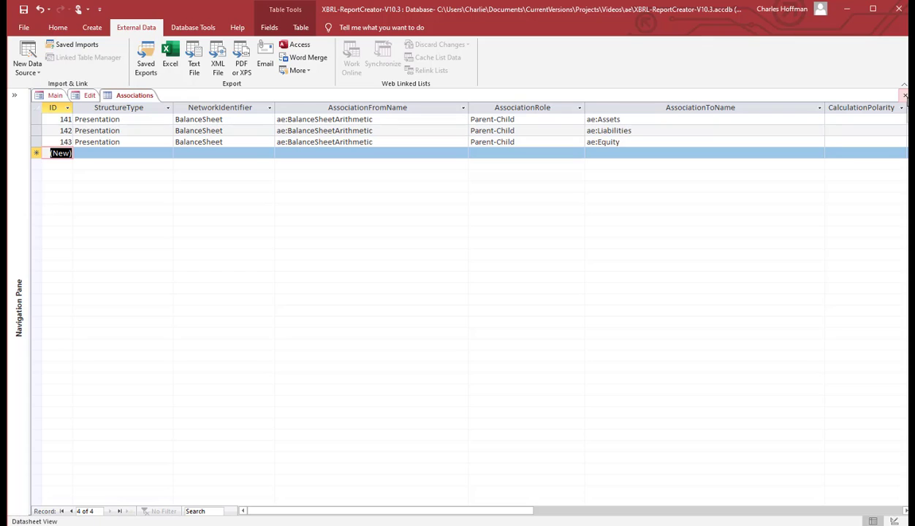
{"action": "left_click", "coordinate": [906, 96]}
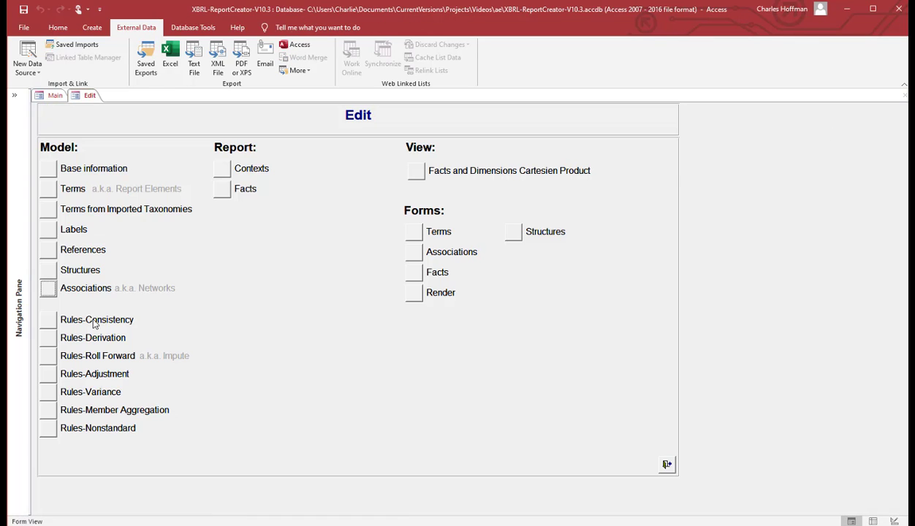
In Rules_Consistency, add rule BS1 with formula $Assets = $Liabilities + $Equity.
{"action": "left_click", "coordinate": [52, 324]}
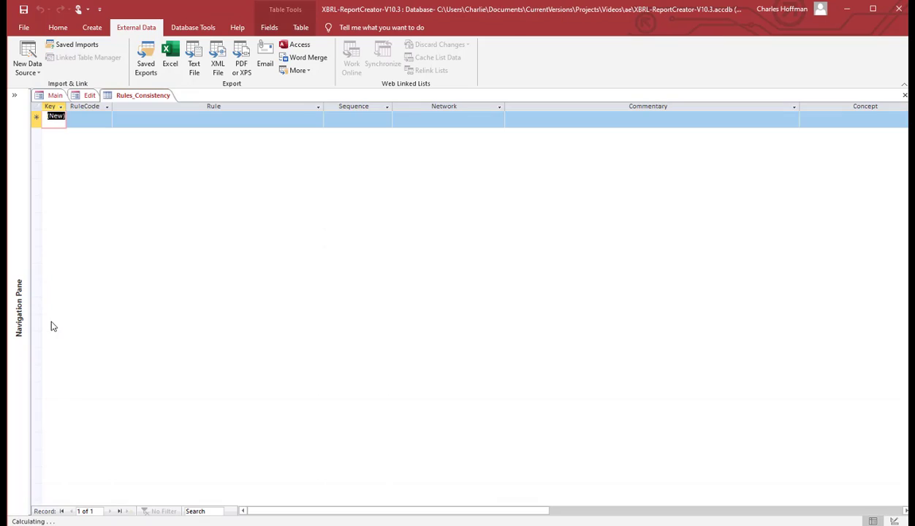
{"action": "left_click", "coordinate": [91, 123]}
{"action": "type", "text": "BS1"}
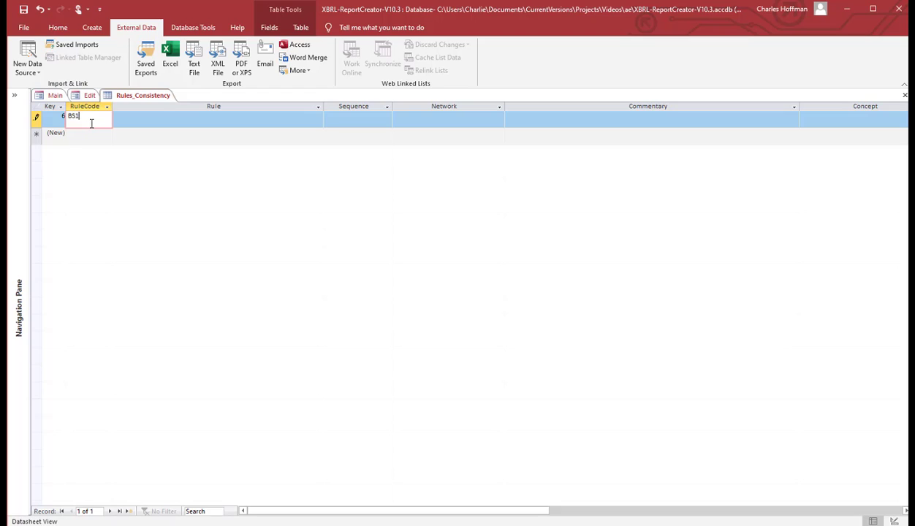
{"action": "key", "text": "Tab"}
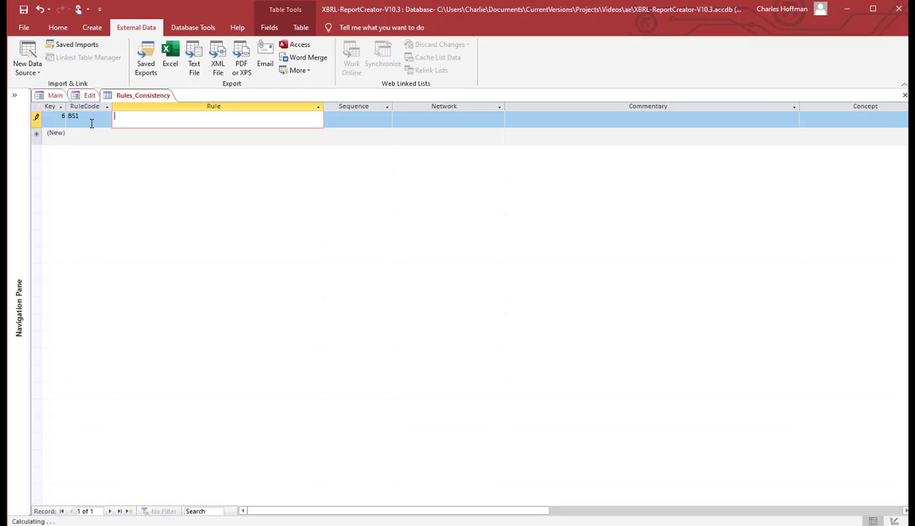
{"action": "type", "text": "$Assets = $Liabili"}
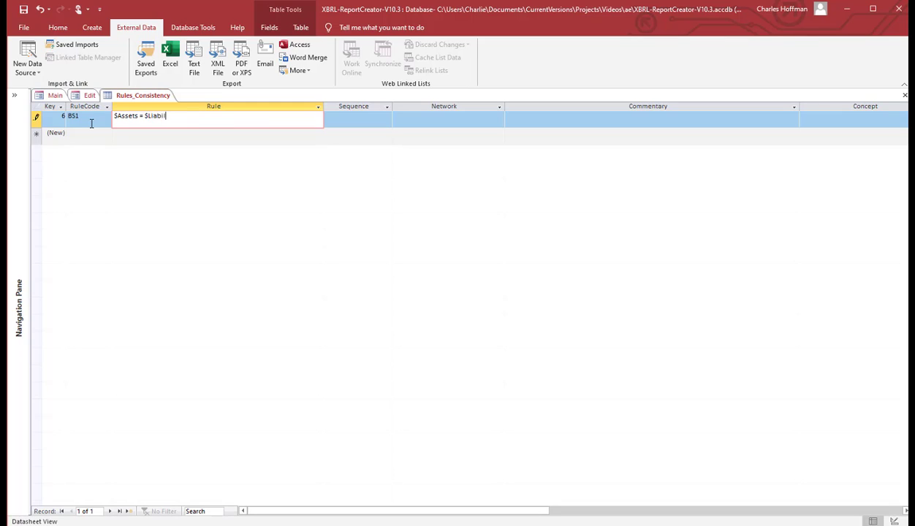
{"action": "type", "text": "ties + $Equity"}
{"action": "key", "text": "Tab"}
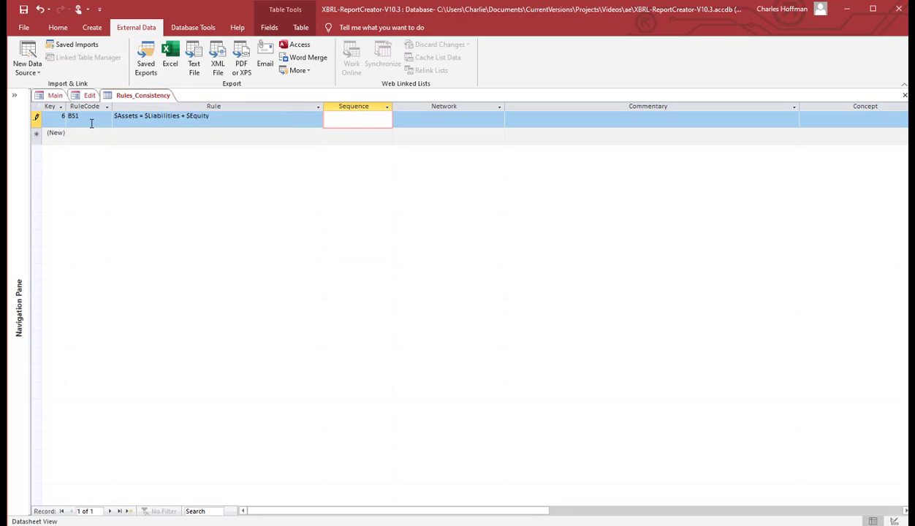
Give BS1 sequence 1, network BalanceSheet and concept ae:Assets, then save it.
{"action": "type", "text": "1"}
{"action": "key", "text": "Tab"}
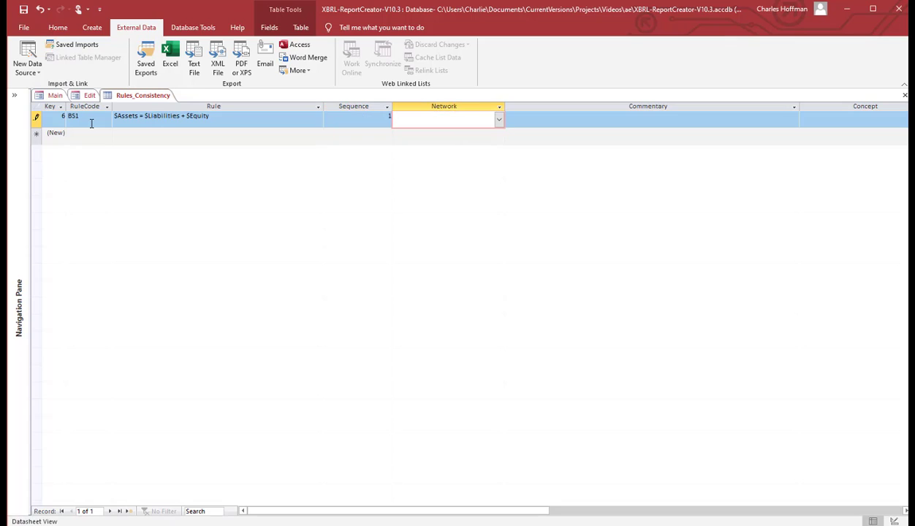
{"action": "type", "text": "BalanceSheet"}
{"action": "key", "text": "Tab"}
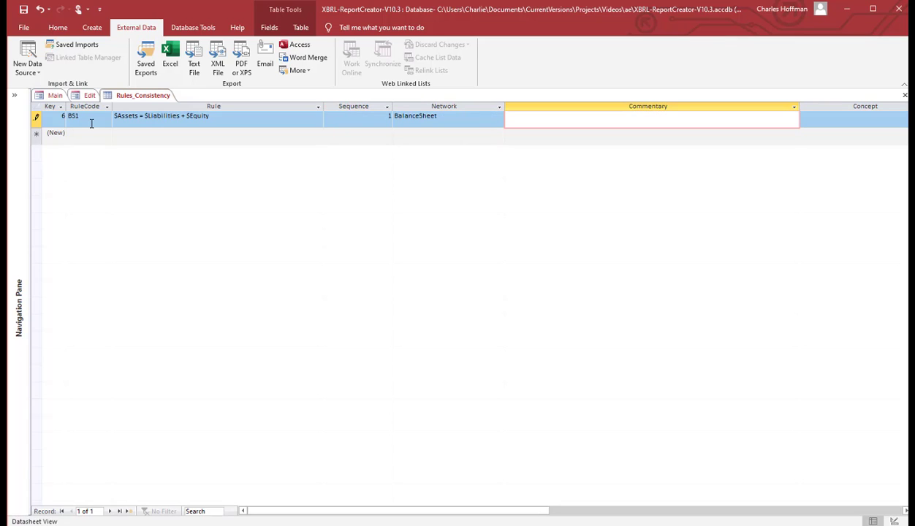
{"action": "key", "text": "Tab"}
{"action": "type", "text": "a"}
{"action": "key", "text": "Tab"}
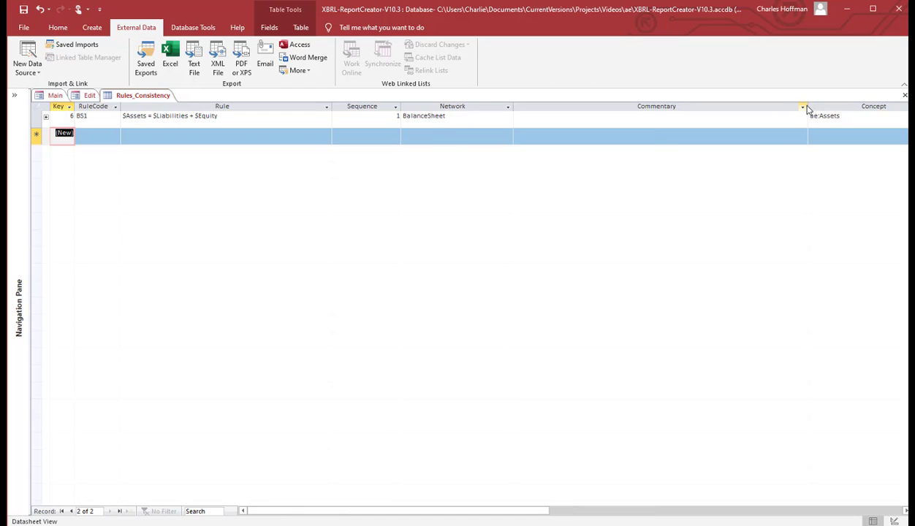
Narrow the Commentary column and recommit the BS1 record.
{"action": "left_click_drag", "start_coordinate": [808, 106], "coordinate": [738, 106]}
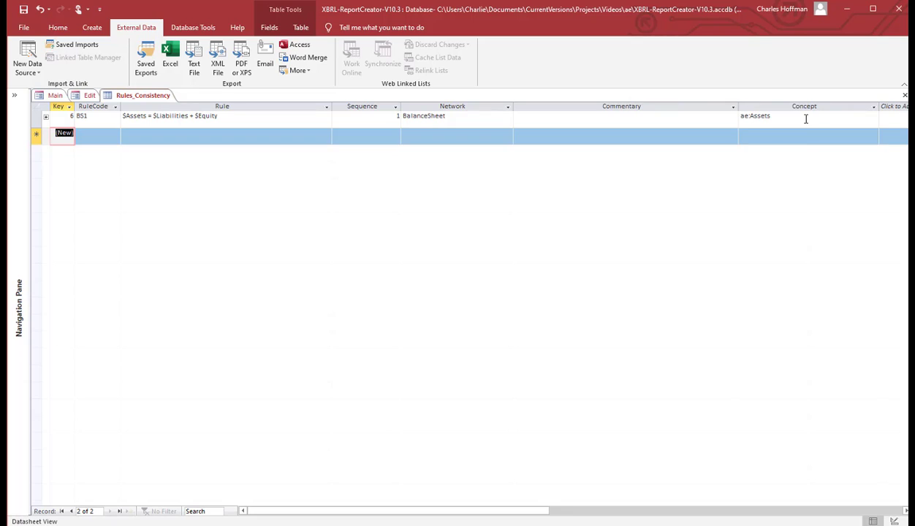
{"action": "left_click", "coordinate": [597, 118]}
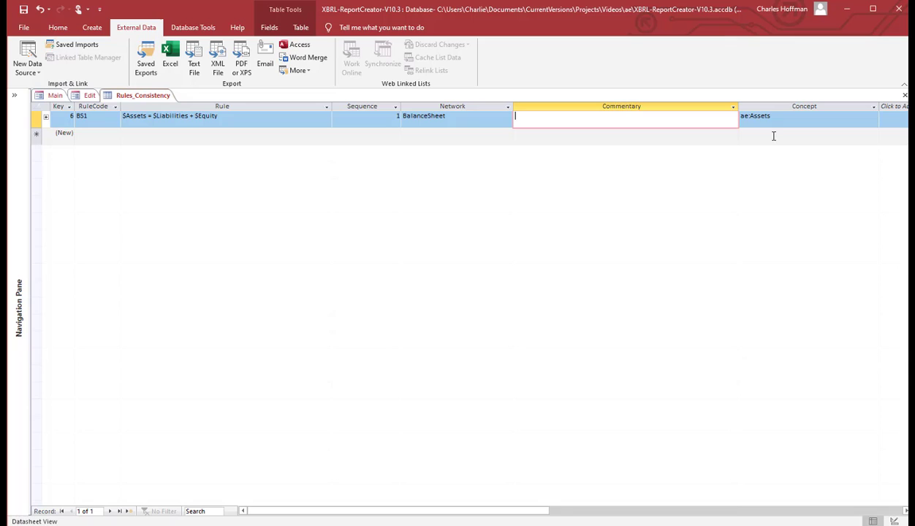
{"action": "left_click", "coordinate": [786, 117]}
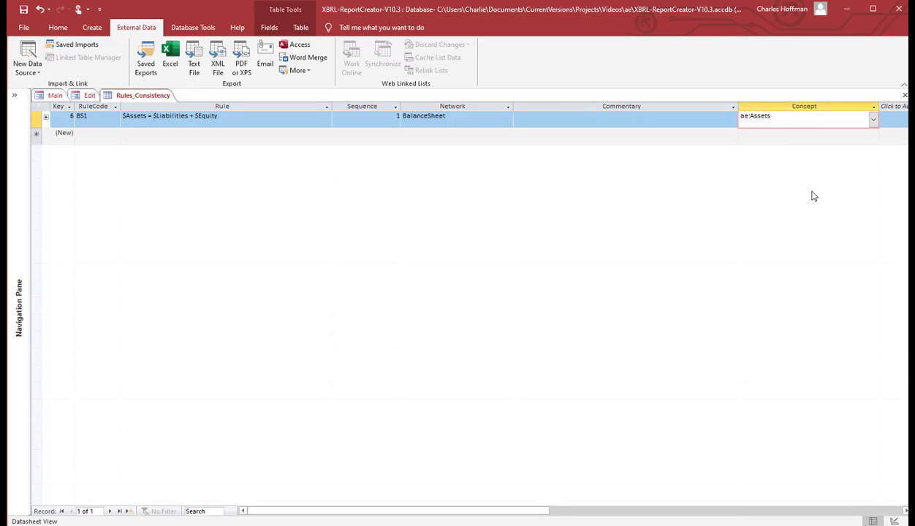
{"action": "key", "text": "Tab"}
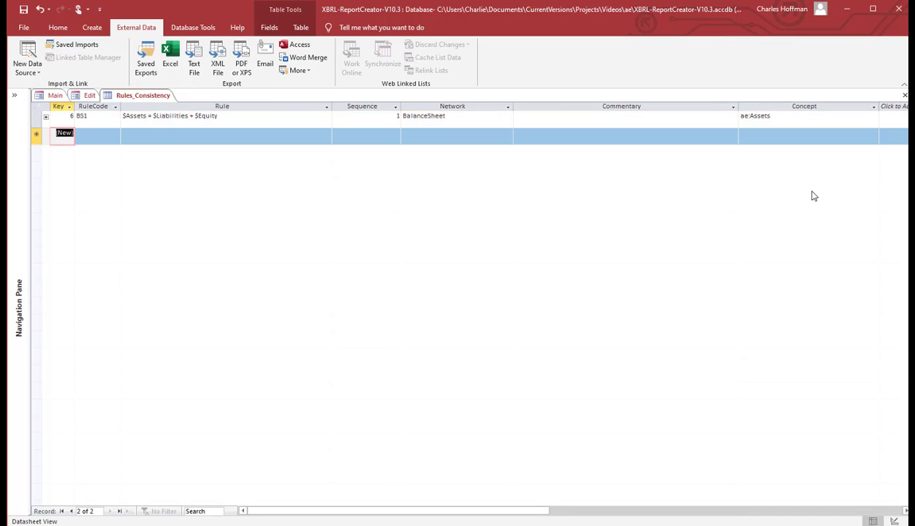
{"action": "left_click", "coordinate": [231, 115]}
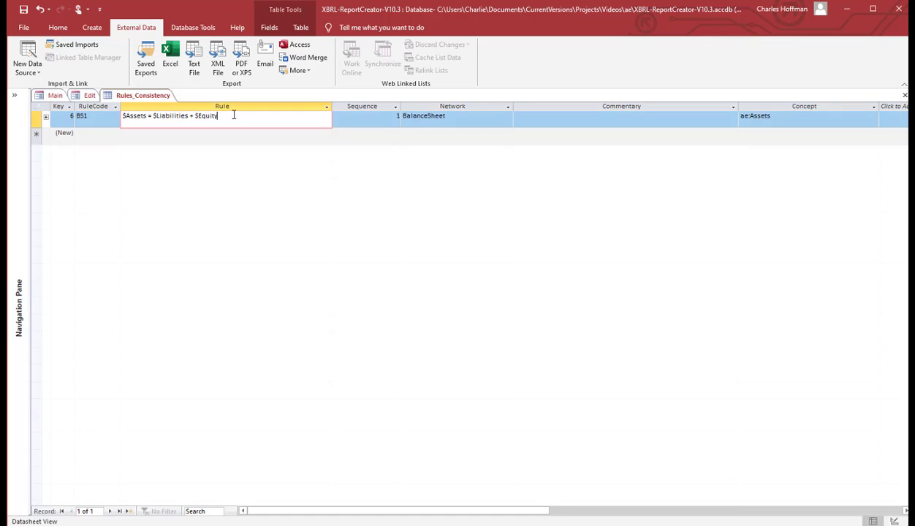
Expand BS1's variables and add ae:Assets as the first variable.
{"action": "left_click", "coordinate": [46, 117]}
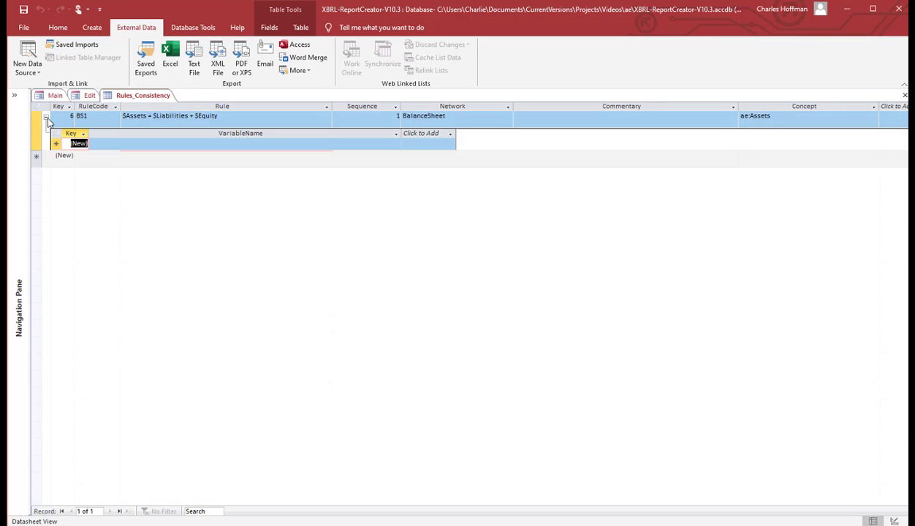
{"action": "left_click", "coordinate": [103, 145]}
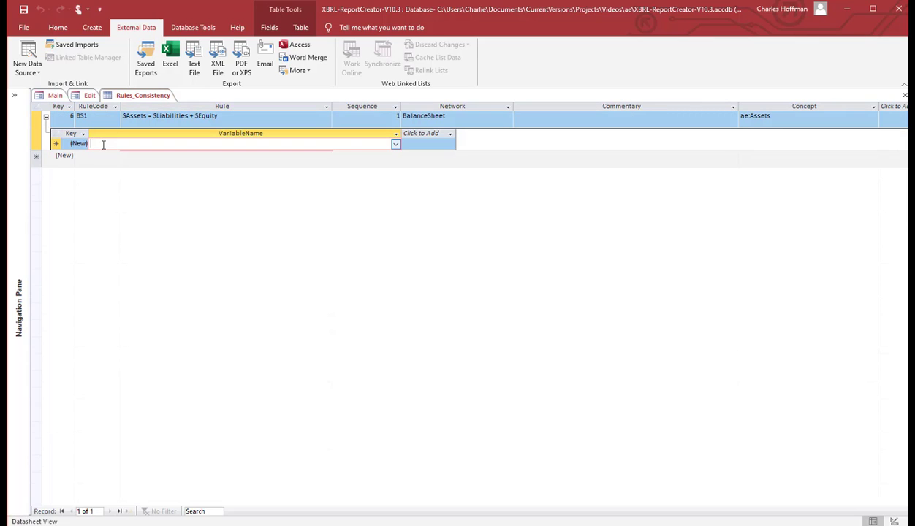
{"action": "left_click", "coordinate": [395, 144]}
{"action": "left_click", "coordinate": [363, 153]}
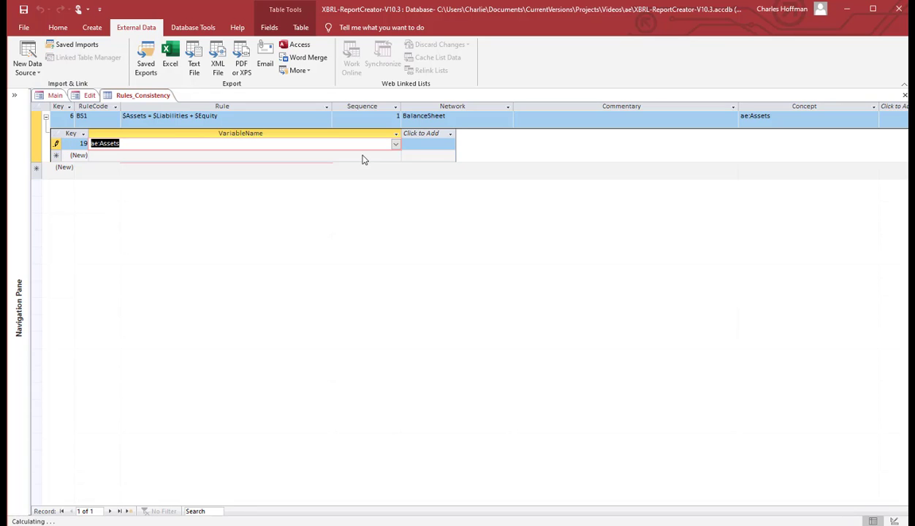
{"action": "key", "text": "Return"}
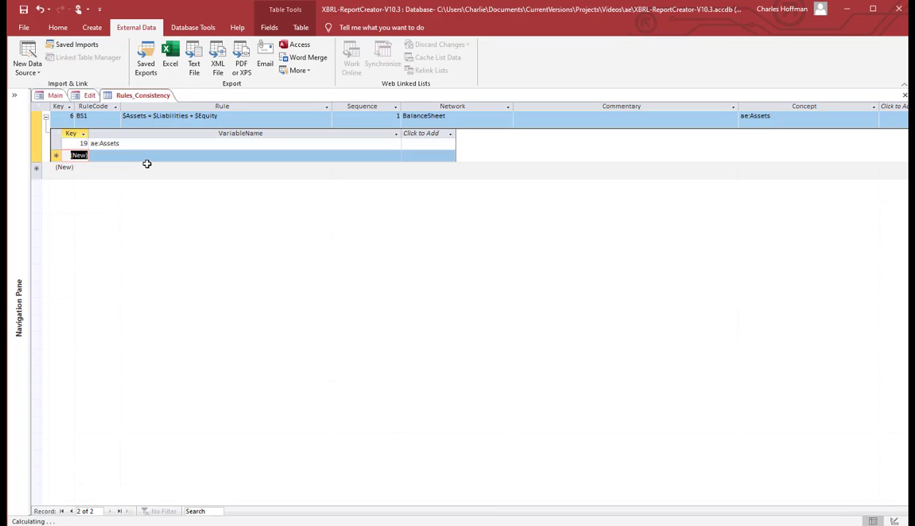
Add ae:Liabilities and ae:Equity as BS1's second and third variables.
{"action": "left_click", "coordinate": [122, 156]}
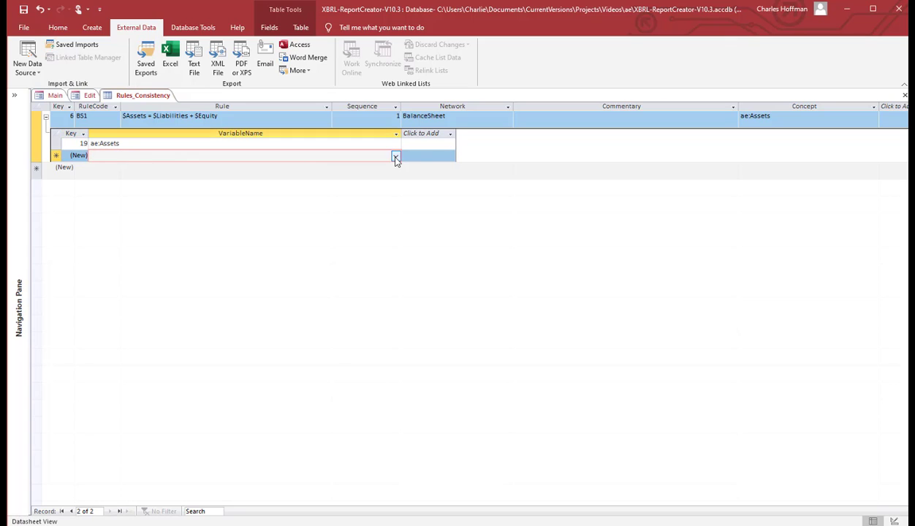
{"action": "left_click", "coordinate": [394, 156]}
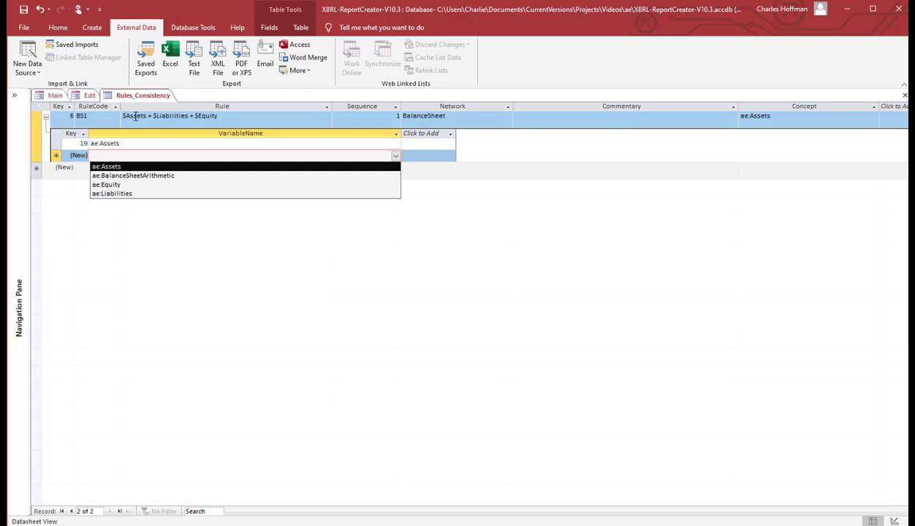
{"action": "left_click", "coordinate": [135, 116]}
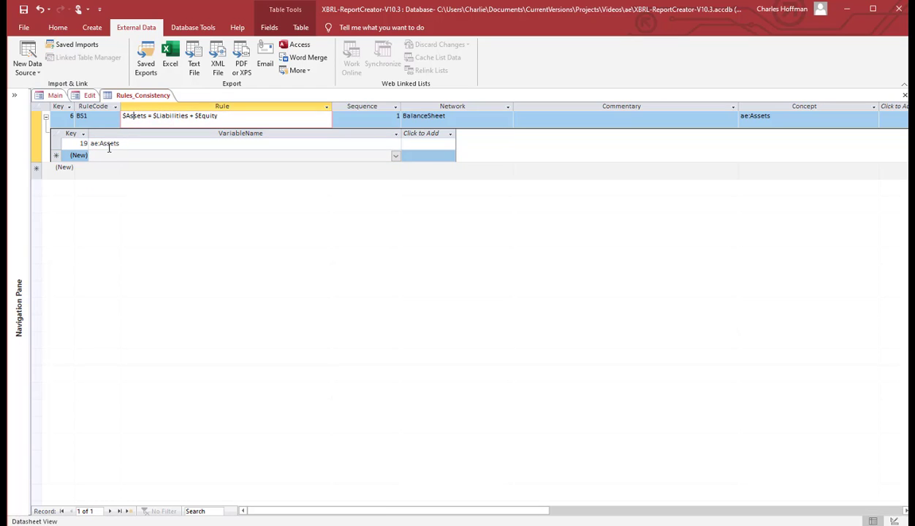
{"action": "left_click", "coordinate": [395, 158]}
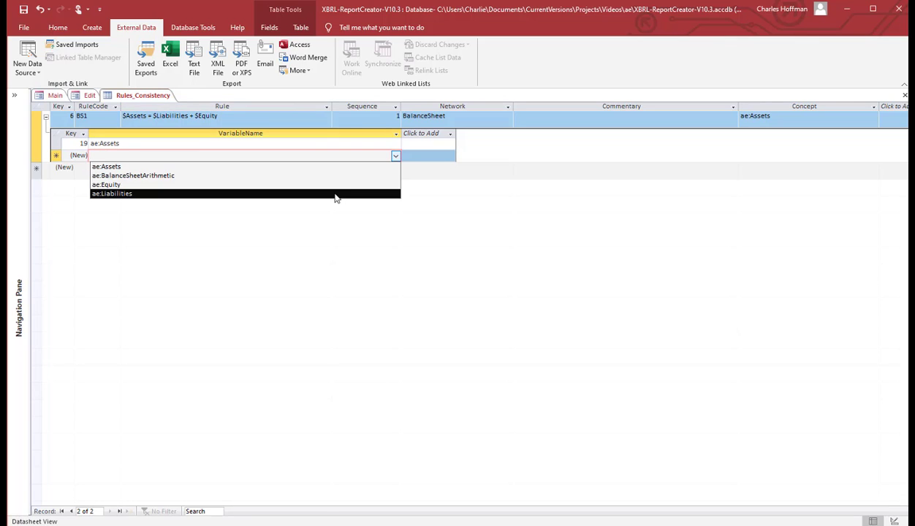
{"action": "left_click", "coordinate": [336, 195]}
{"action": "key", "text": "Return"}
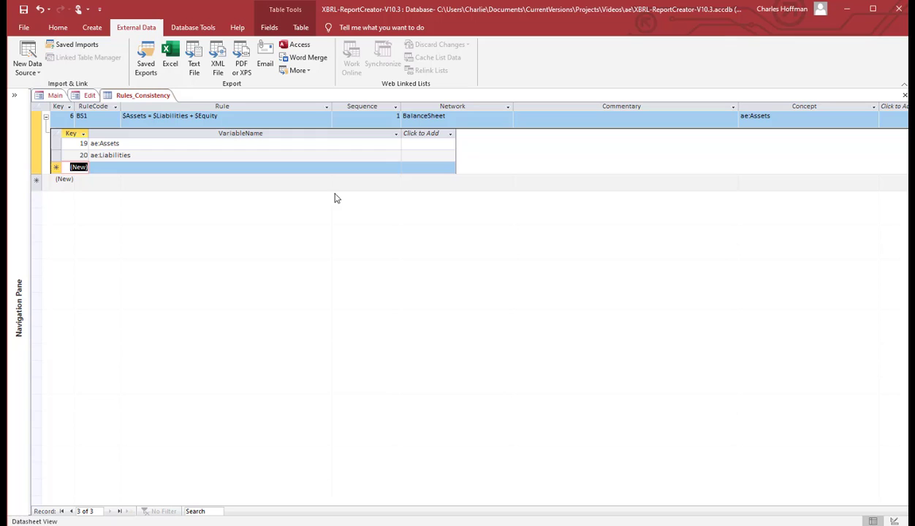
{"action": "left_click", "coordinate": [395, 169]}
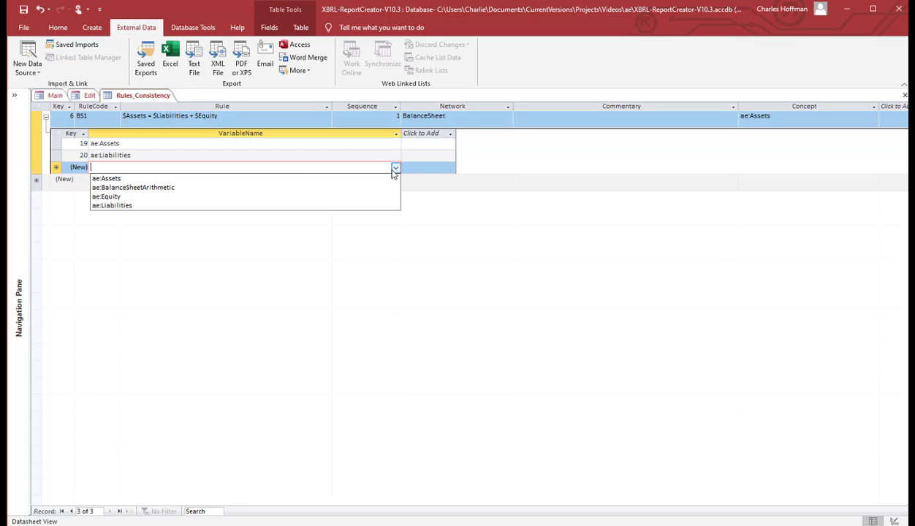
{"action": "left_click", "coordinate": [193, 198]}
{"action": "key", "text": "Return"}
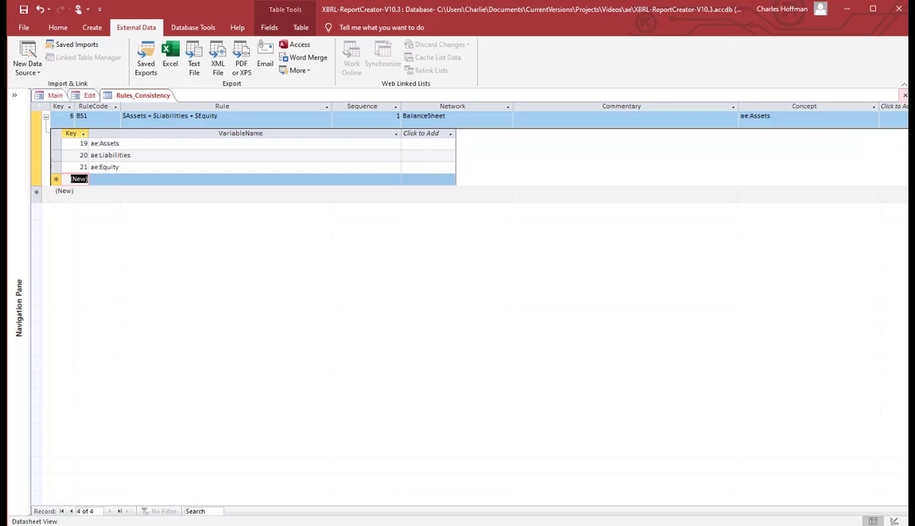
Close Rules_Consistency, saving its layout changes, and open the Contexts table.
{"action": "left_click", "coordinate": [905, 95]}
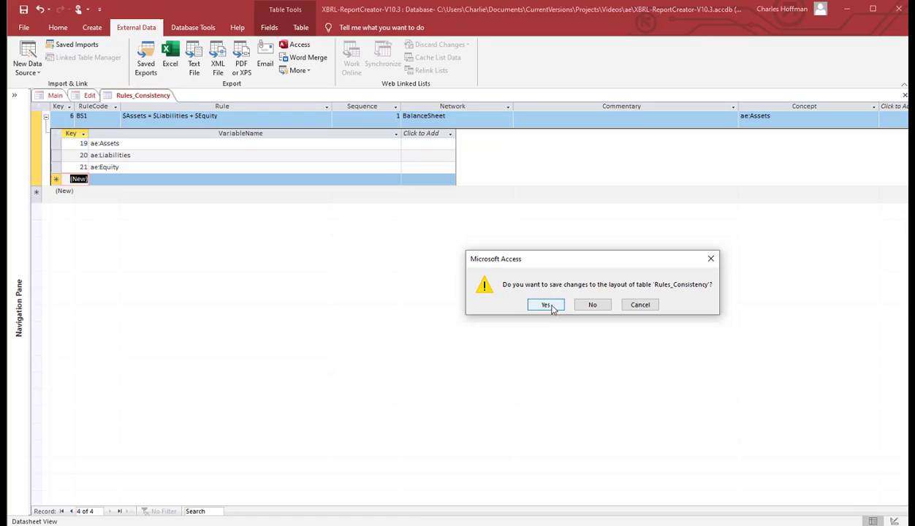
{"action": "left_click", "coordinate": [546, 306]}
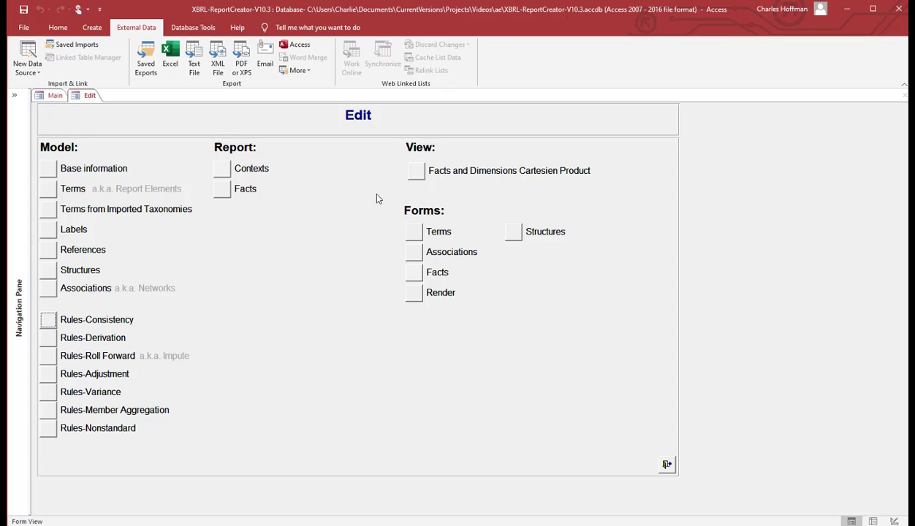
{"action": "left_click", "coordinate": [224, 171]}
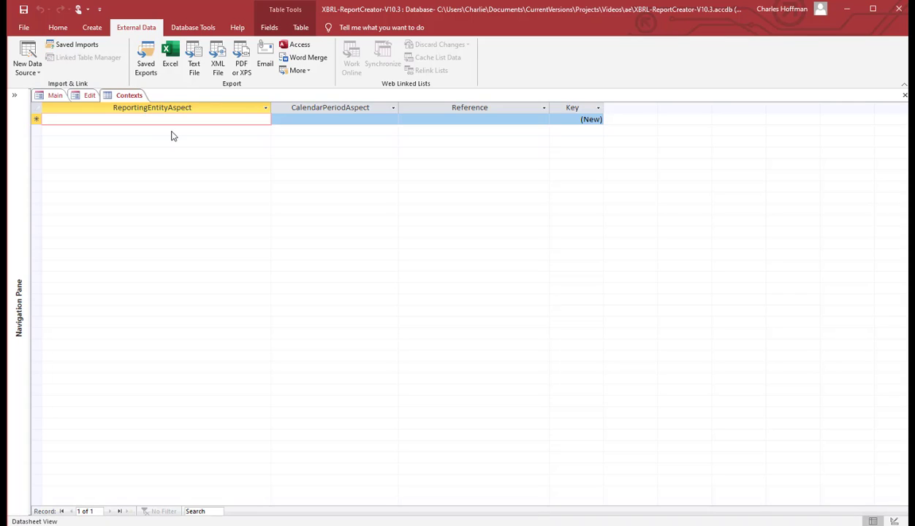
{"action": "type", "text": "msft"}
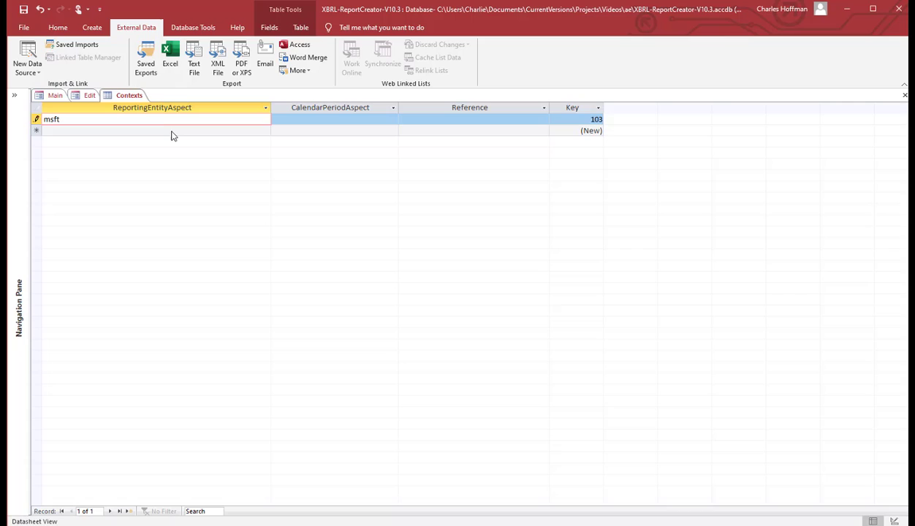
{"action": "type", "text": " | http:"}
{"action": "type", "text": "//"}
{"action": "type", "text": "nas"}
{"action": "key", "text": "BackSpace"}
{"action": "key", "text": "BackSpace"}
{"action": "key", "text": "BackSpace"}
{"action": "type", "text": "nyse.tic"}
{"action": "key", "text": "BackSpace"}
{"action": "key", "text": "BackSpace"}
{"action": "key", "text": "BackSpace"}
{"action": "type", "text": "com/ticker"}
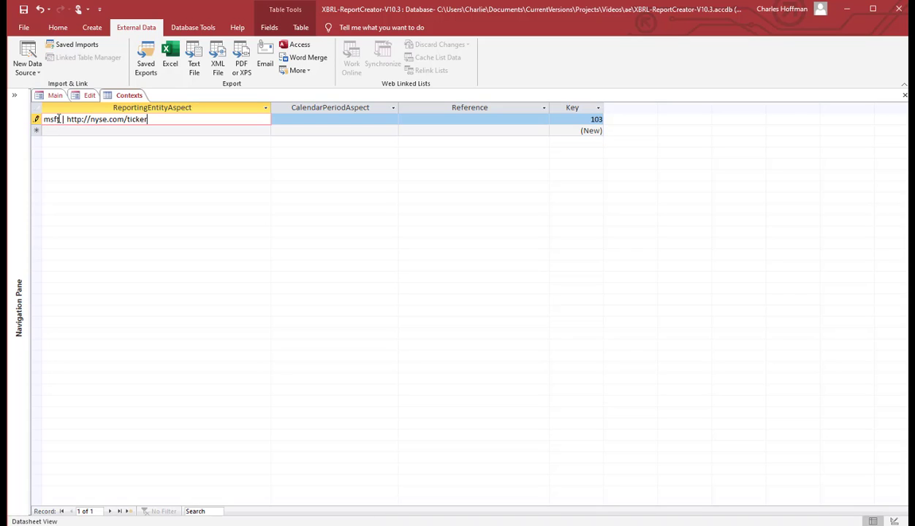
{"action": "left_click_drag", "start_coordinate": [59, 119], "coordinate": [35, 120]}
{"action": "left_click", "coordinate": [63, 119]}
{"action": "left_click_drag", "start_coordinate": [60, 119], "coordinate": [11, 119]}
{"action": "key", "text": "Tab"}
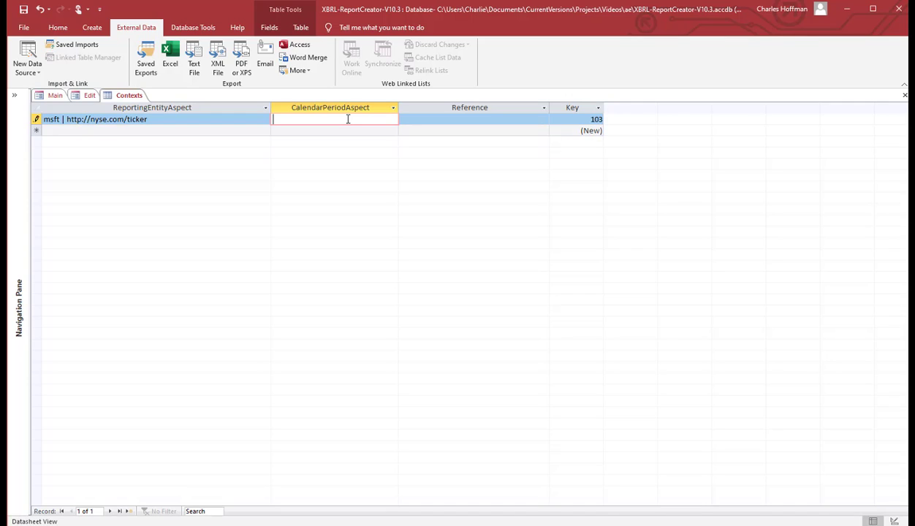
Set the context's period to 2020-12-31 and reference to I-2020, then save.
{"action": "type", "text": "2020-12-31"}
{"action": "key", "text": "Tab"}
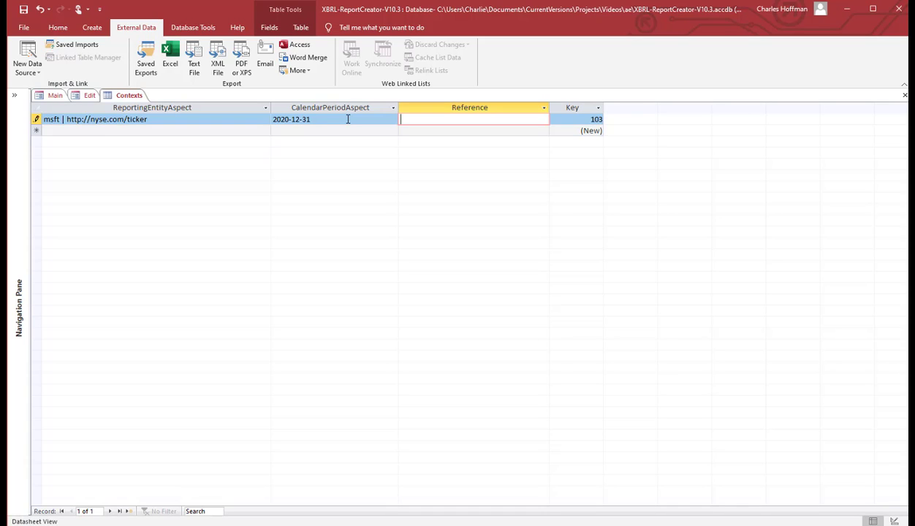
{"action": "type", "text": "U"}
{"action": "type", "text": "-"}
{"action": "key", "text": "BackSpace"}
{"action": "key", "text": "BackSpace"}
{"action": "type", "text": "I-2020"}
{"action": "key", "text": "Tab"}
{"action": "key", "text": "Tab"}
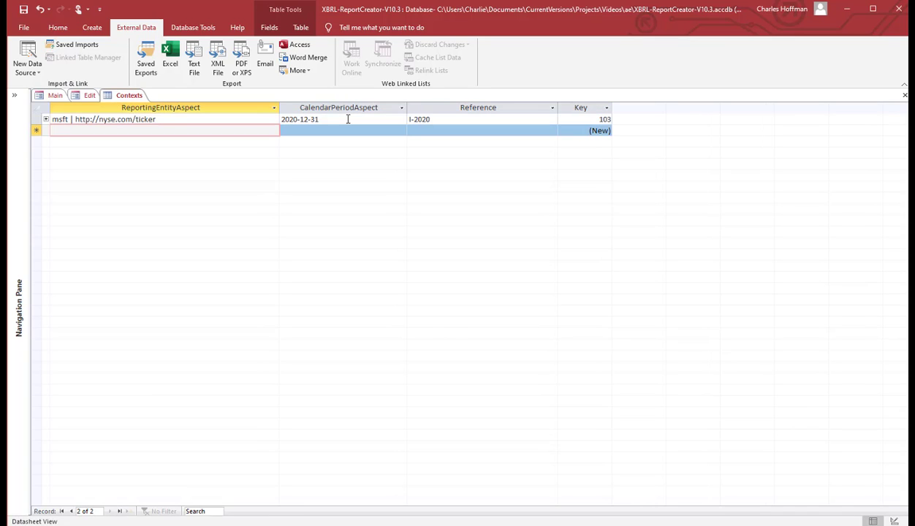
Check the msft context's dimensions subtable, then close the Contexts table.
{"action": "left_click", "coordinate": [45, 121]}
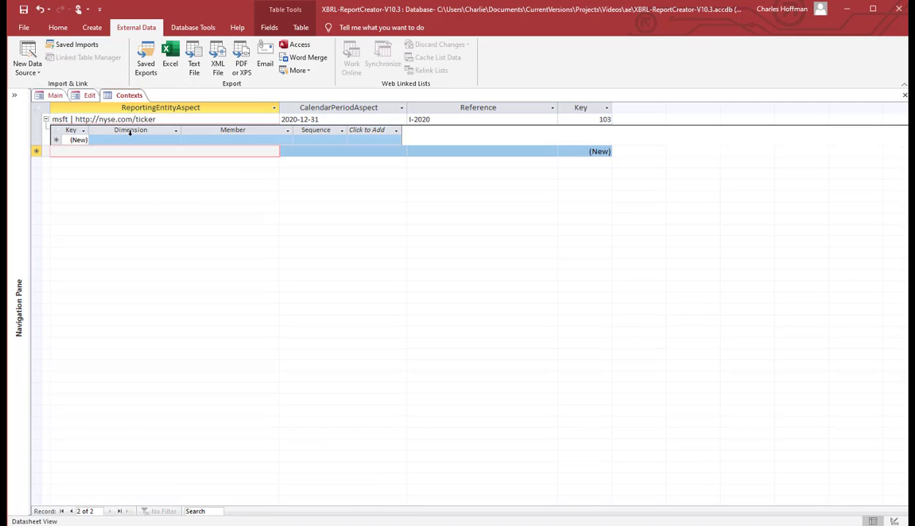
{"action": "left_click", "coordinate": [46, 120]}
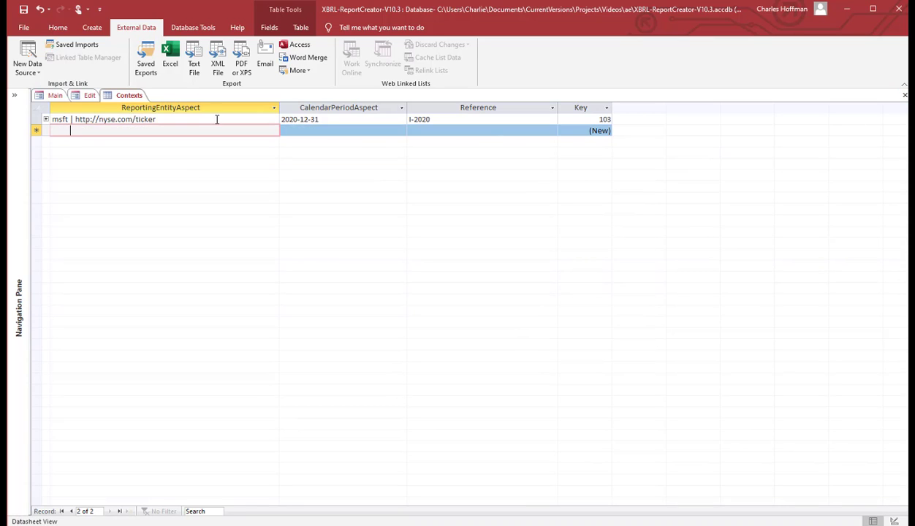
{"action": "left_click", "coordinate": [28, 119]}
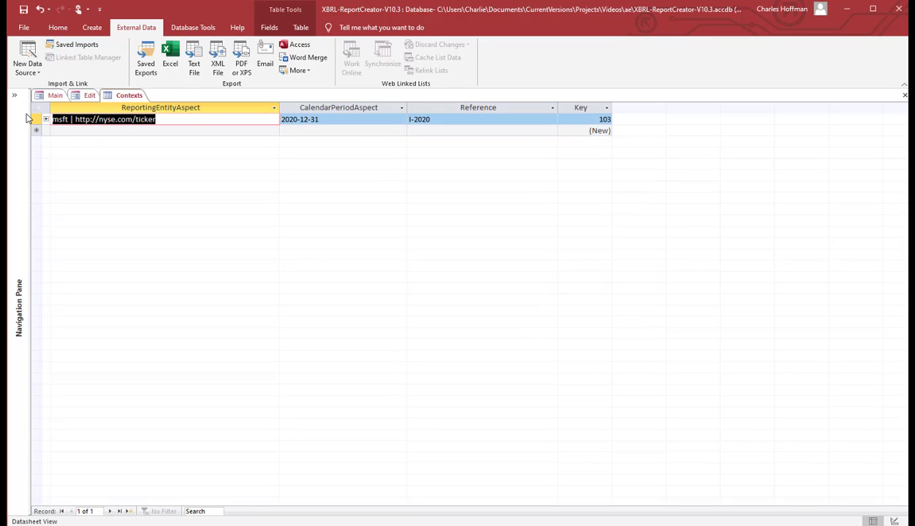
{"action": "left_click", "coordinate": [127, 130]}
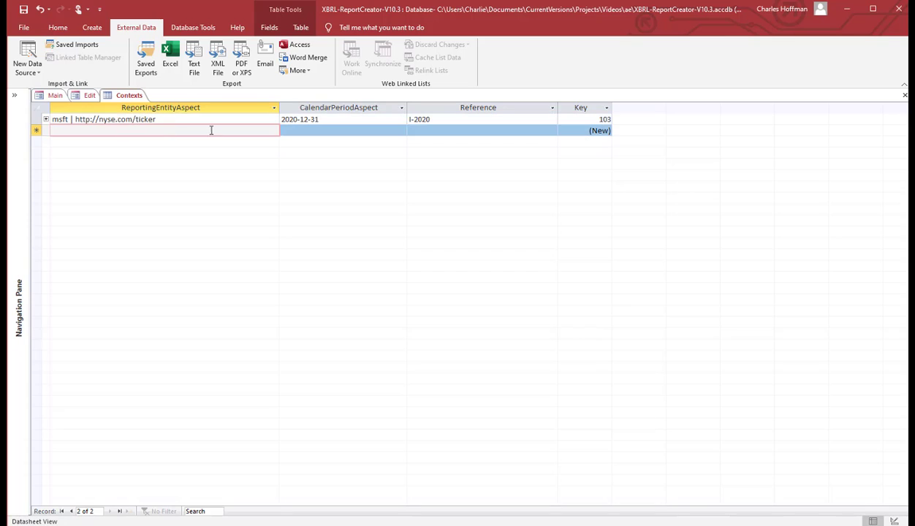
{"action": "left_click", "coordinate": [904, 95]}
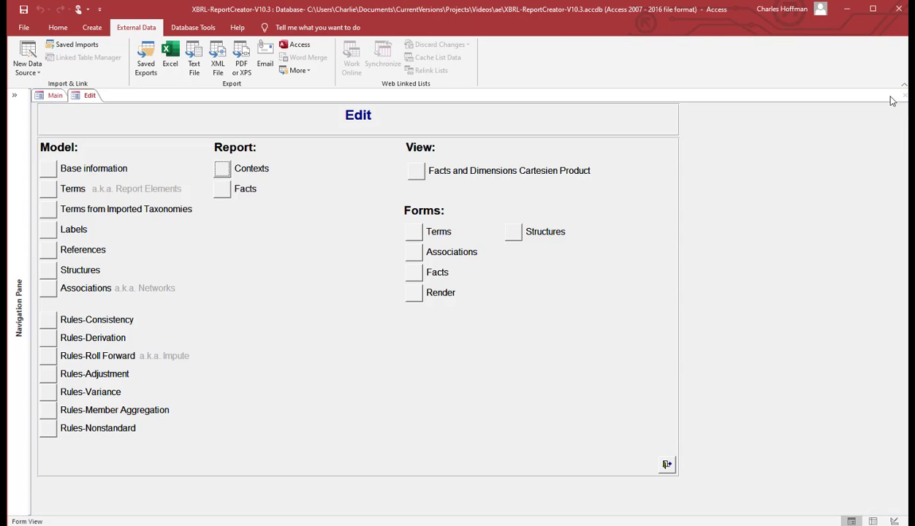
Start a Facts record with sequence 1, the msft entity and period 2020-12-31.
{"action": "left_click", "coordinate": [222, 188]}
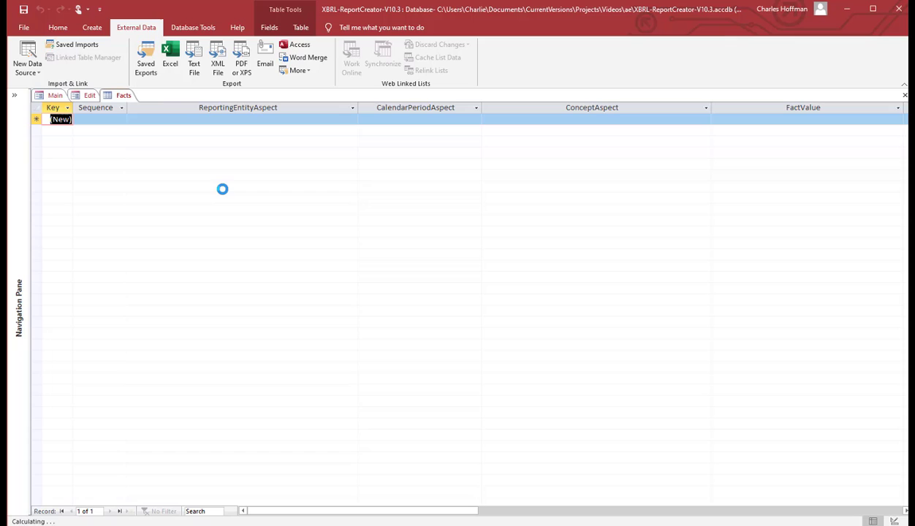
{"action": "left_click", "coordinate": [106, 119]}
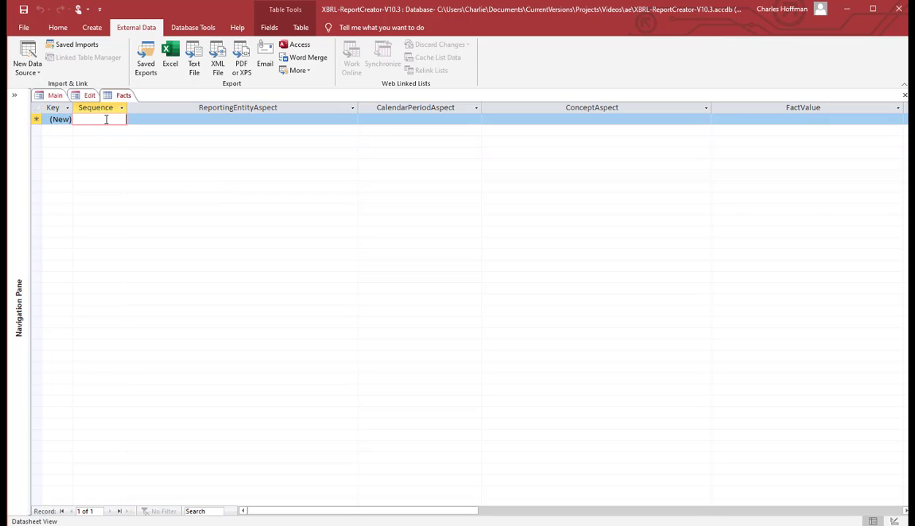
{"action": "type", "text": "1"}
{"action": "key", "text": "Tab"}
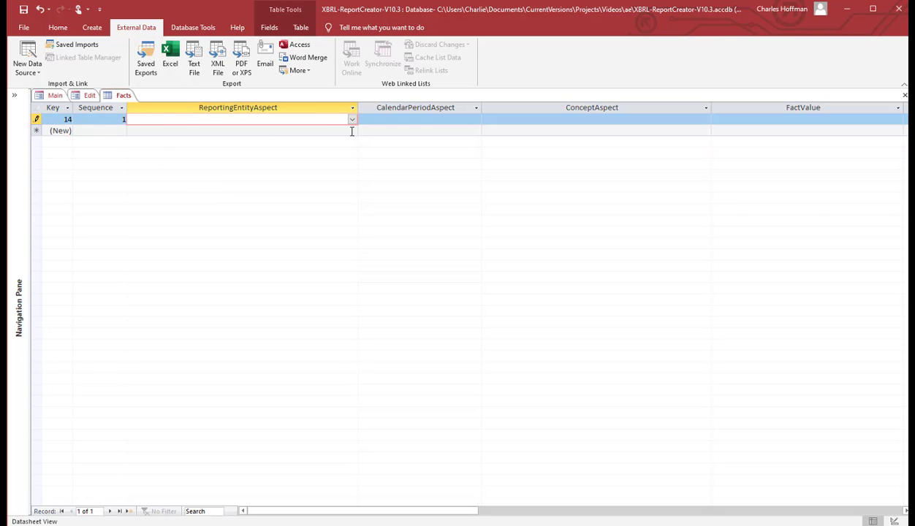
{"action": "left_click", "coordinate": [351, 119]}
{"action": "left_click", "coordinate": [205, 137]}
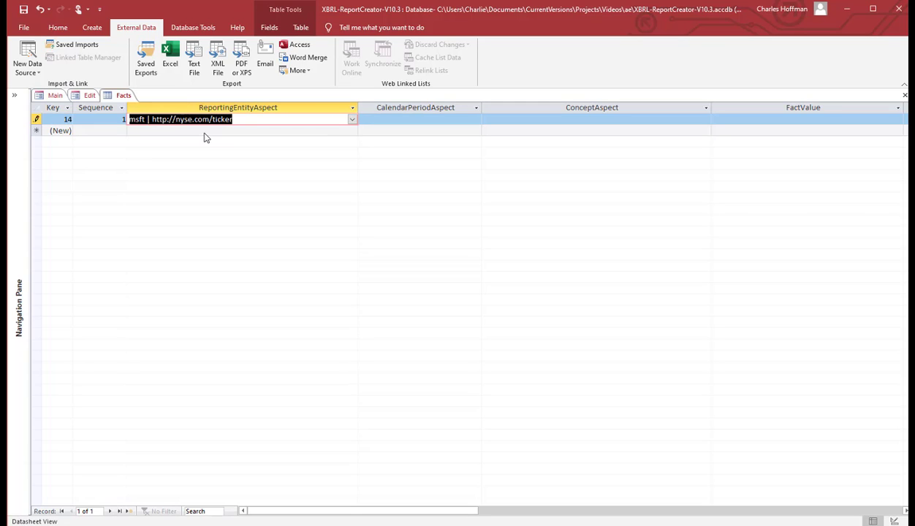
{"action": "key", "text": "Tab"}
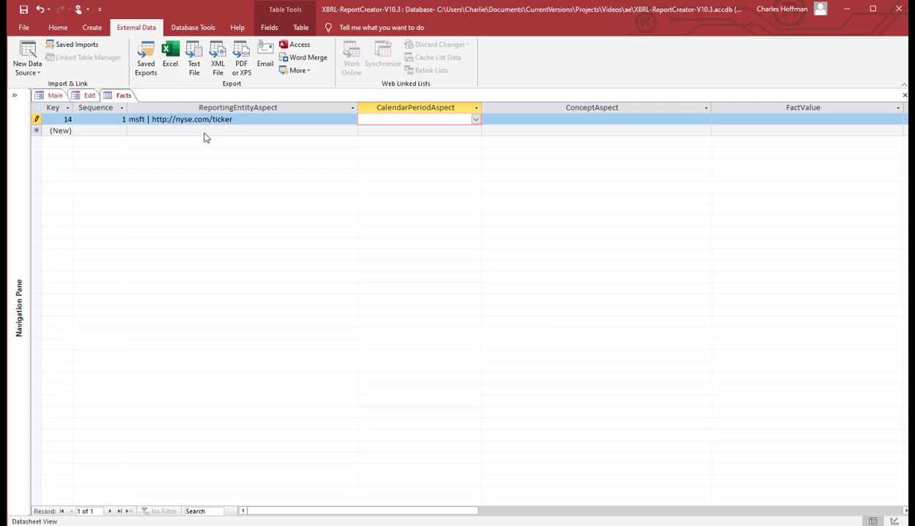
{"action": "left_click", "coordinate": [475, 120]}
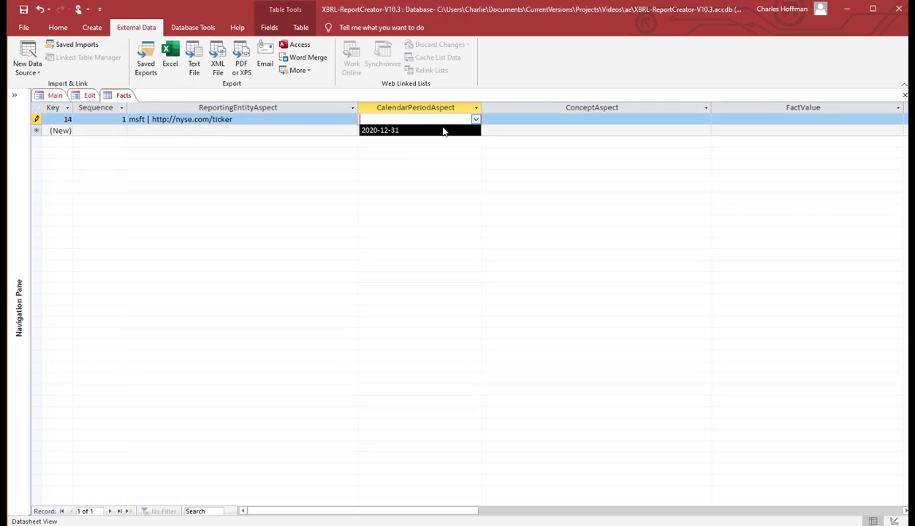
{"action": "left_click", "coordinate": [443, 131]}
{"action": "key", "text": "Tab"}
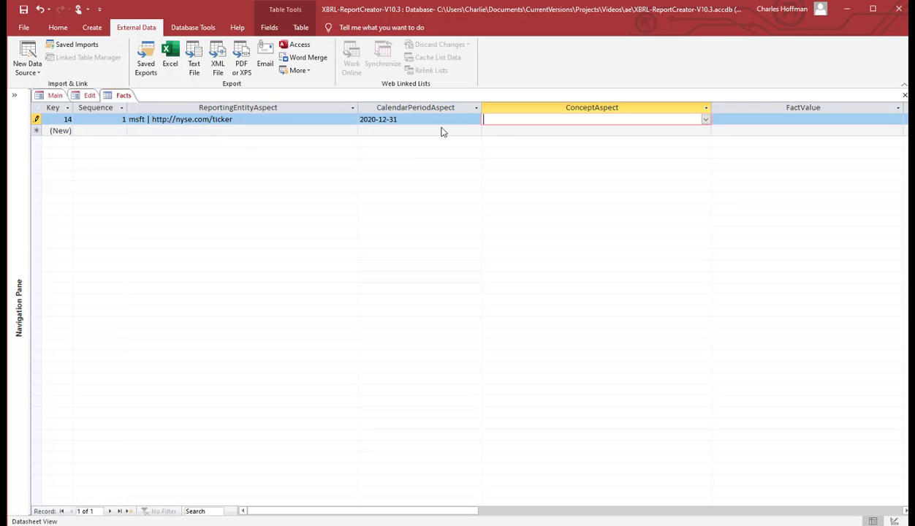
Set the fact's concept to ae:Assets with value 5000 in iso4217:USD.
{"action": "left_click", "coordinate": [705, 119]}
{"action": "left_click", "coordinate": [574, 130]}
{"action": "key", "text": "Tab"}
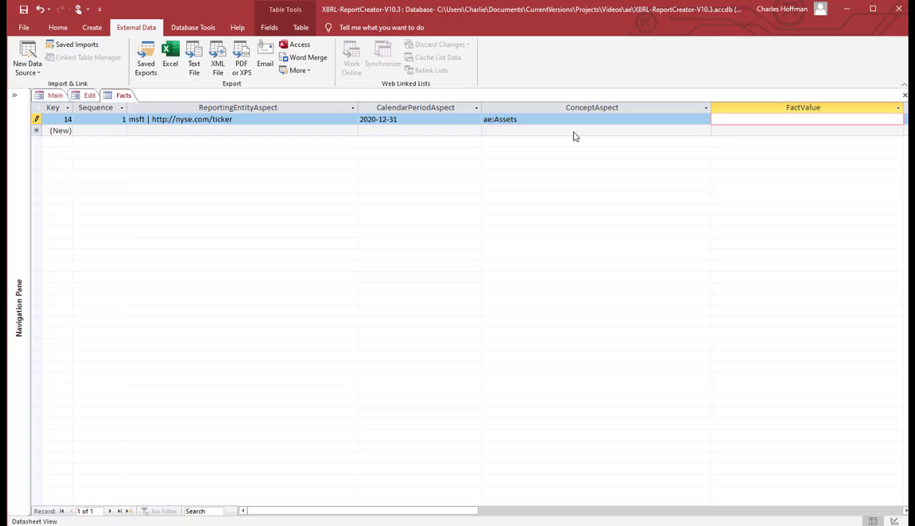
{"action": "type", "text": "5000"}
{"action": "key", "text": "Tab"}
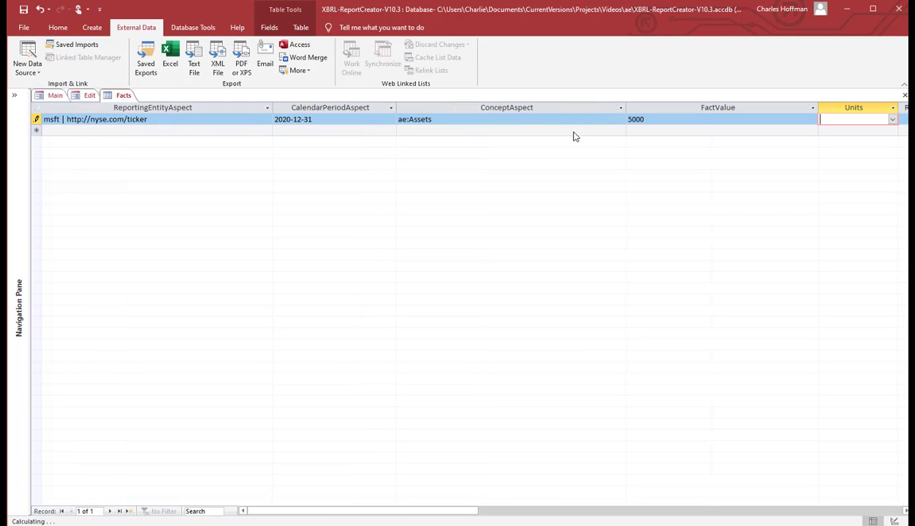
{"action": "left_click", "coordinate": [892, 119]}
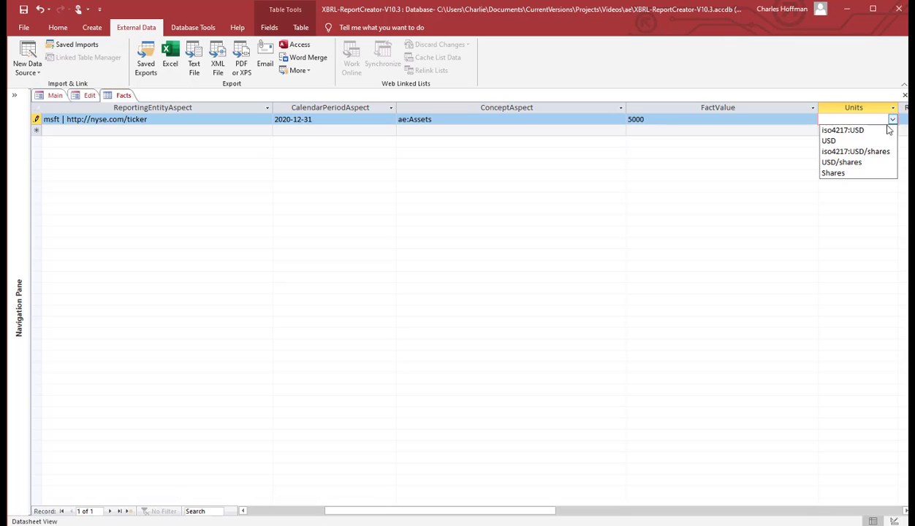
{"action": "left_click", "coordinate": [881, 132]}
Set the fact's ContextRef to I-2020 and finish the record.
{"action": "key", "text": "Tab"}
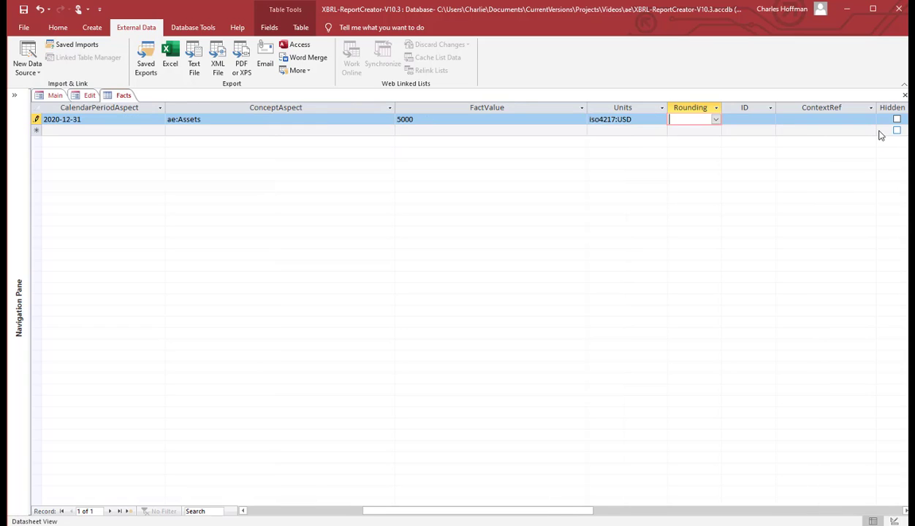
{"action": "left_click", "coordinate": [761, 121]}
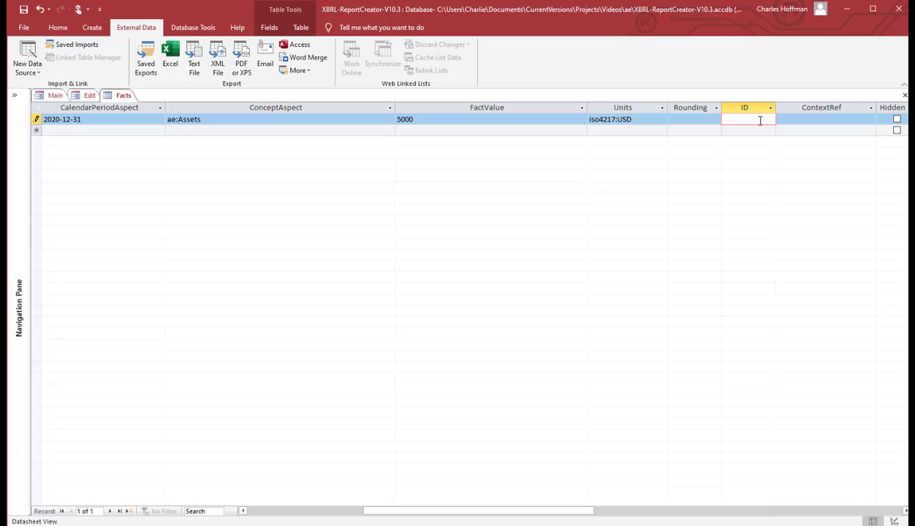
{"action": "left_click", "coordinate": [791, 119]}
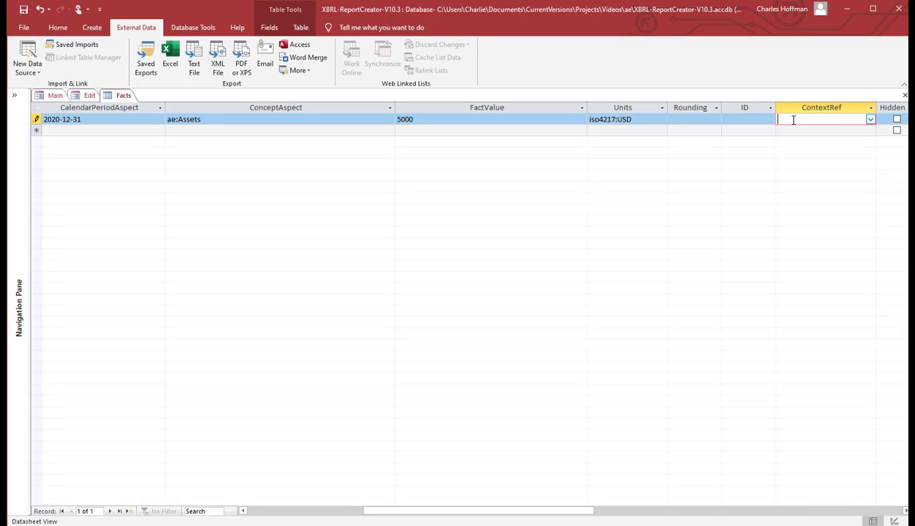
{"action": "left_click", "coordinate": [871, 119]}
{"action": "left_click", "coordinate": [806, 130]}
{"action": "key", "text": "Tab"}
{"action": "key", "text": "Tab"}
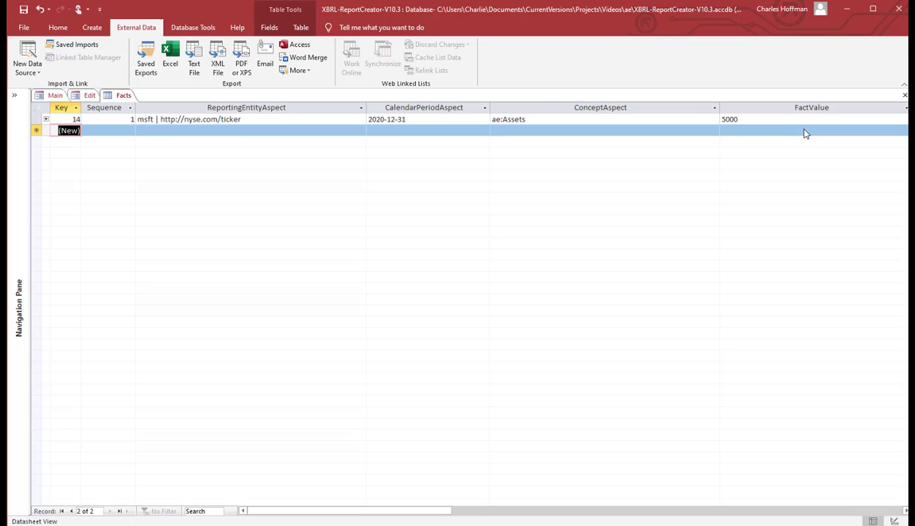
Add fact Sequence 2 with the copied entity and period: ae:Liabilities, 1000, iso4217:USD.
{"action": "key", "text": "Tab"}
{"action": "type", "text": "2"}
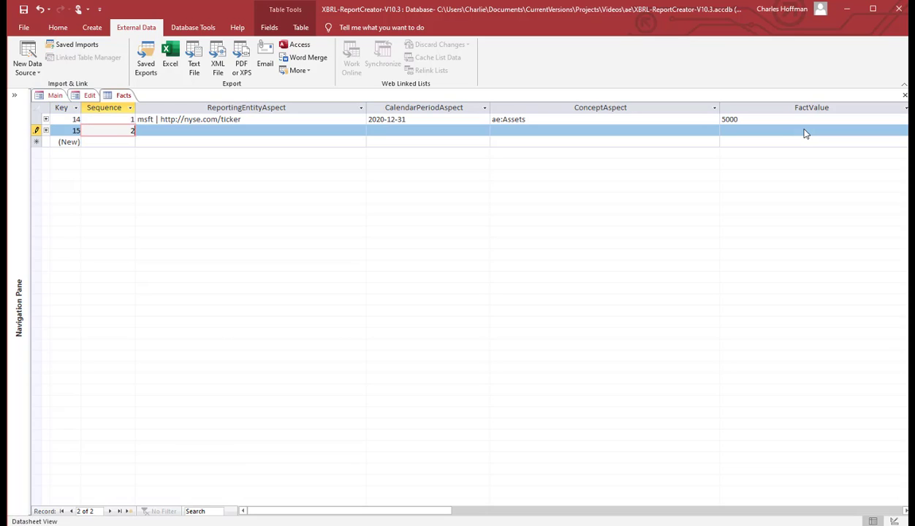
{"action": "key", "text": "Tab"}
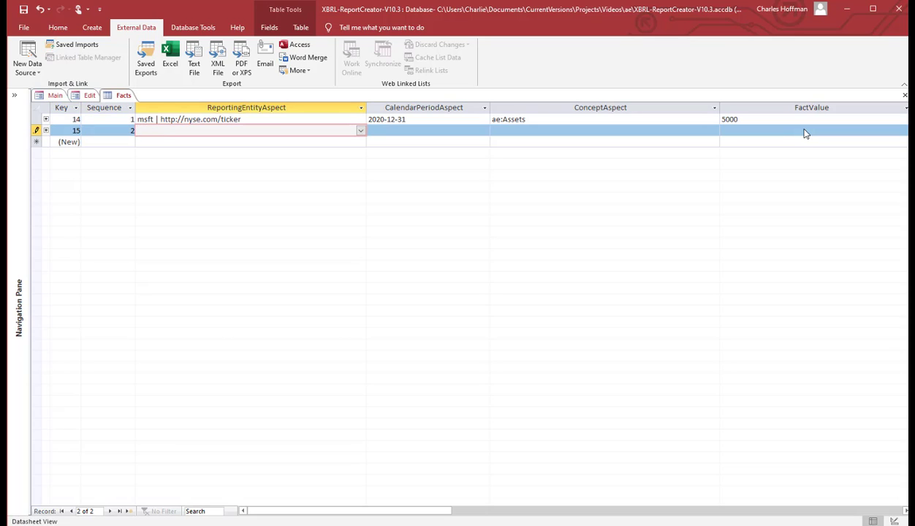
{"action": "key", "text": "ctrl+apostrophe"}
{"action": "key", "text": "Tab"}
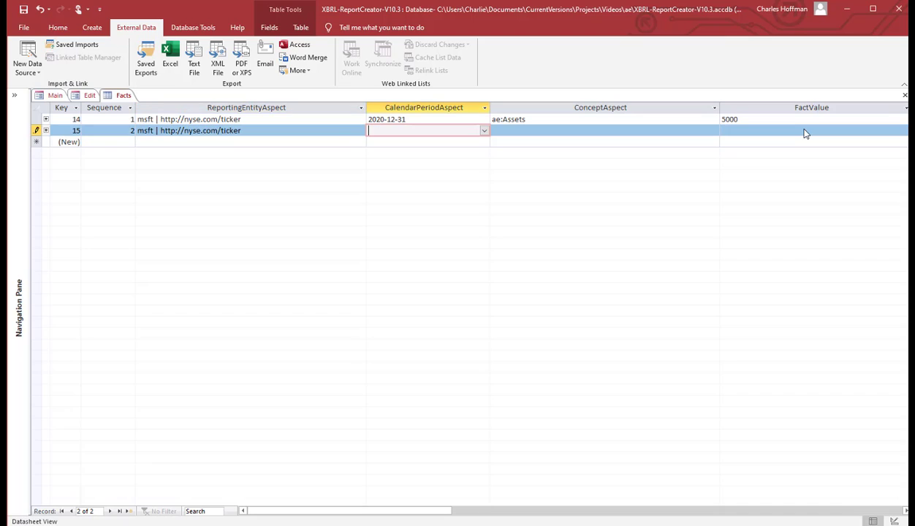
{"action": "key", "text": "ctrl+apostrophe"}
{"action": "key", "text": "Tab"}
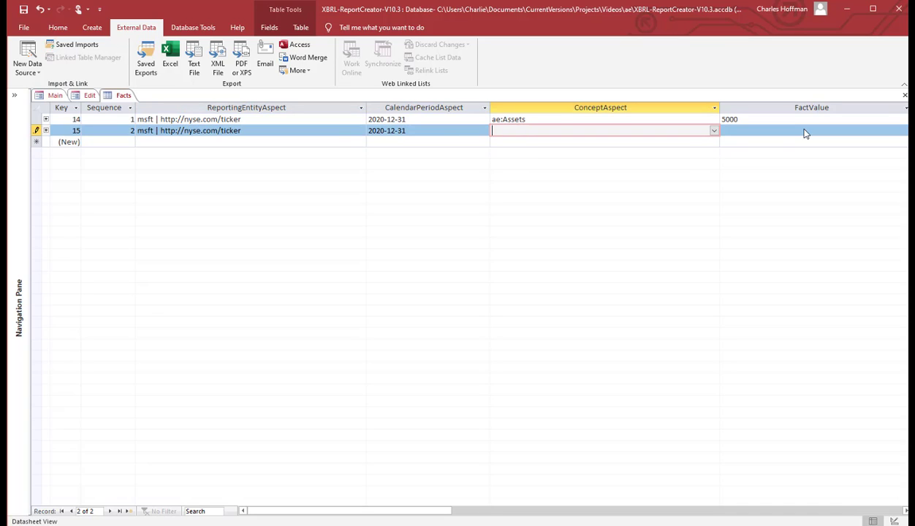
{"action": "left_click", "coordinate": [714, 131]}
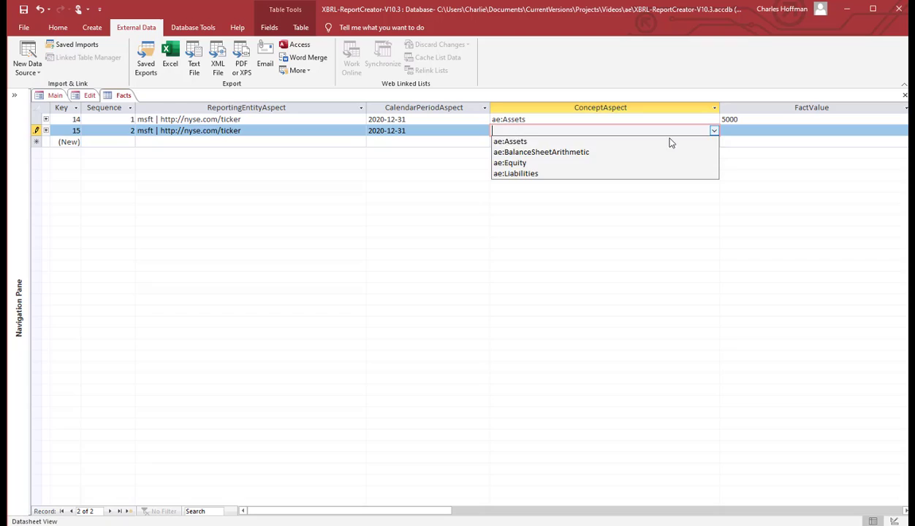
{"action": "left_click", "coordinate": [542, 175]}
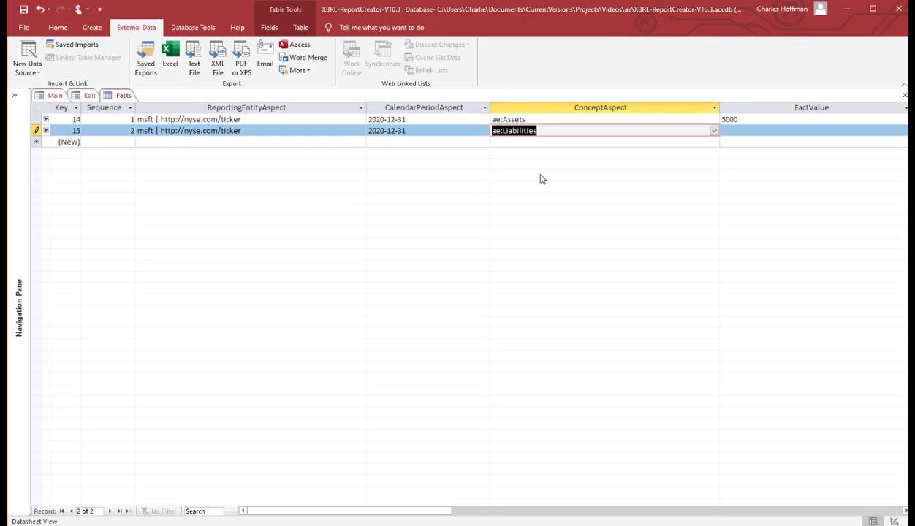
{"action": "key", "text": "Tab"}
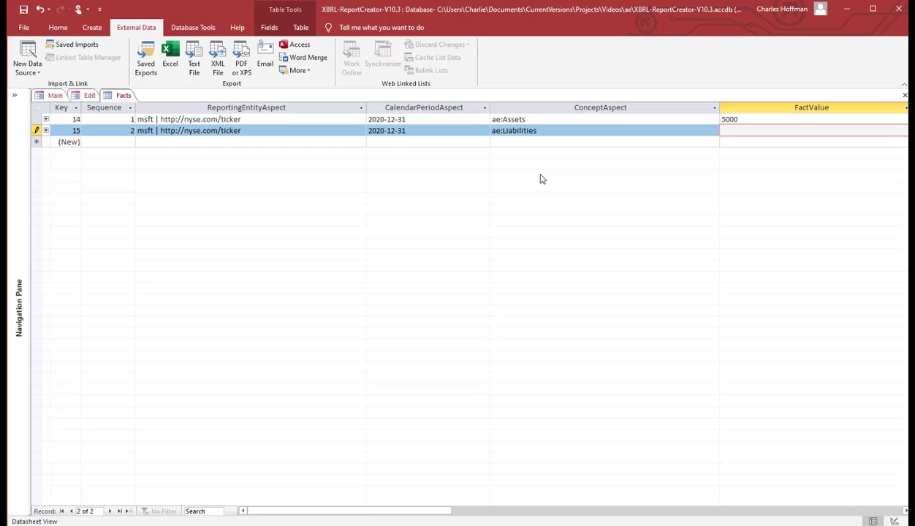
{"action": "type", "text": "1000"}
{"action": "key", "text": "Tab"}
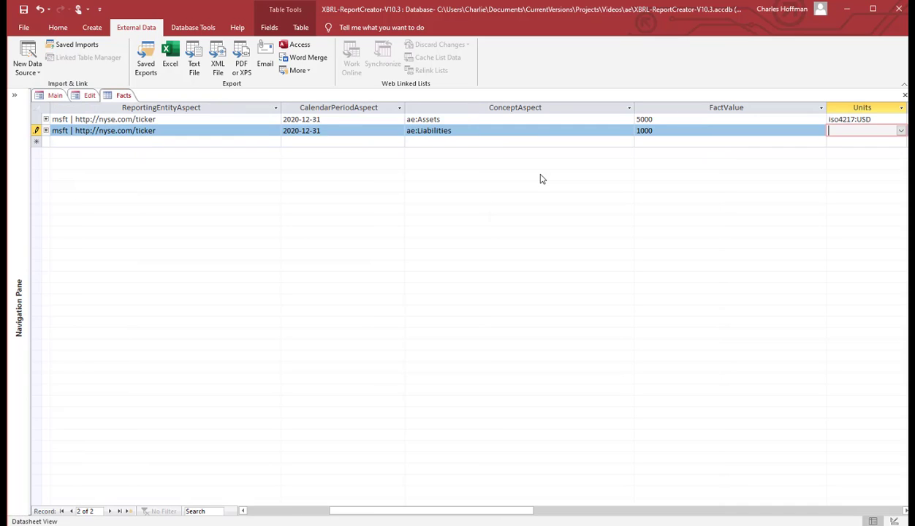
{"action": "type", "text": "iso4217:USD"}
{"action": "key", "text": "Tab"}
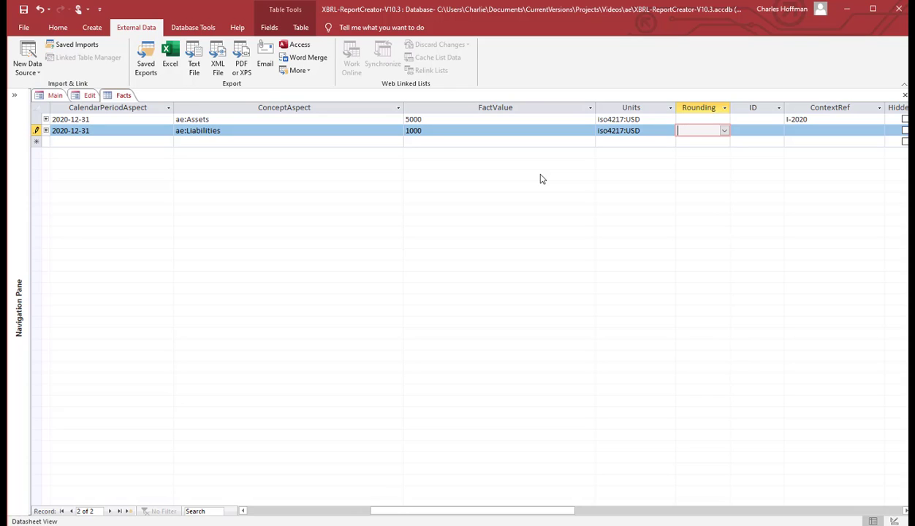
Set the rounding of both the Assets and Liabilities facts to INF.
{"action": "left_click", "coordinate": [702, 119]}
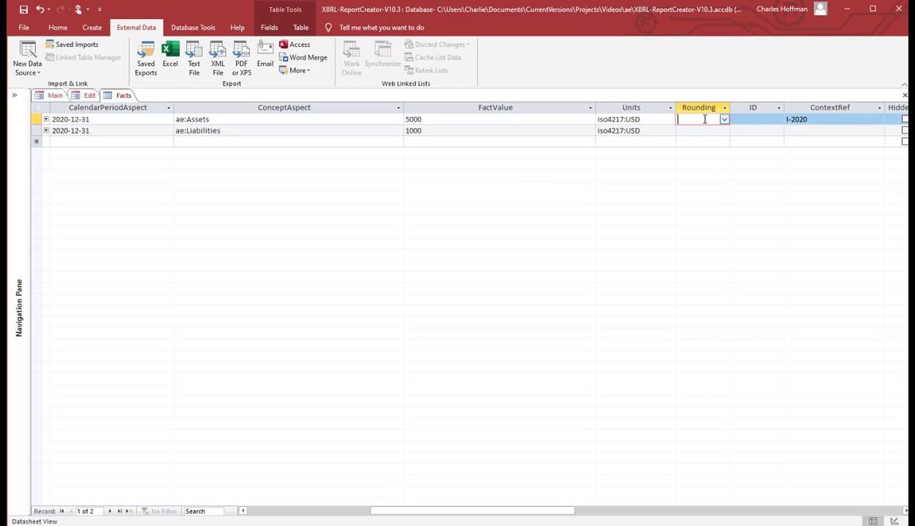
{"action": "left_click", "coordinate": [725, 119]}
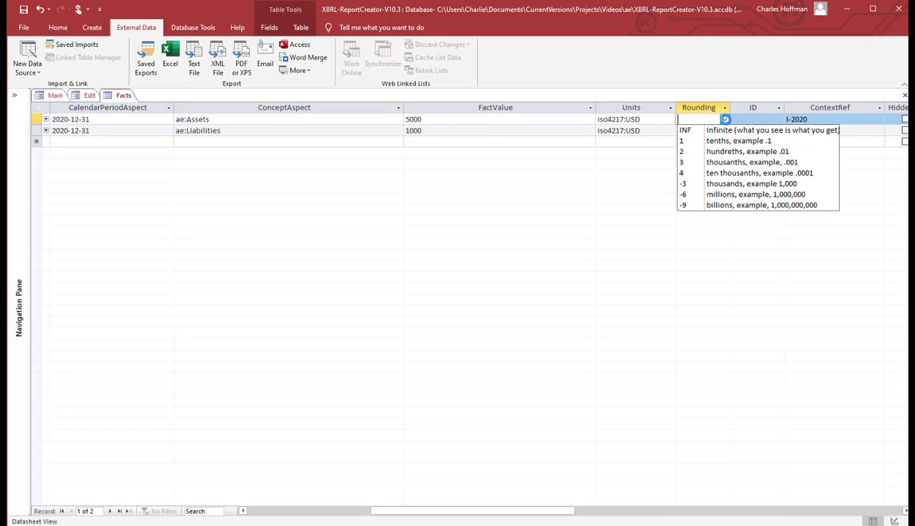
{"action": "left_click", "coordinate": [704, 130]}
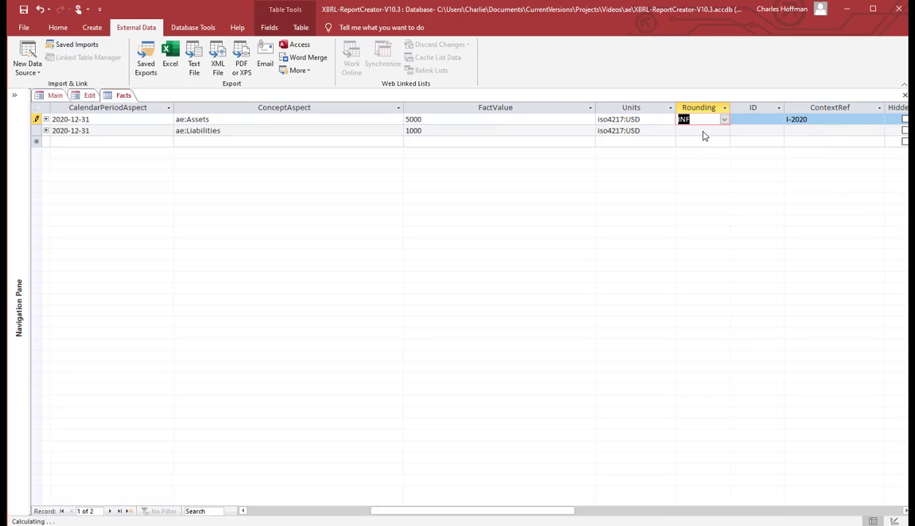
{"action": "left_click", "coordinate": [702, 131]}
{"action": "left_click", "coordinate": [724, 130]}
{"action": "left_click", "coordinate": [700, 141]}
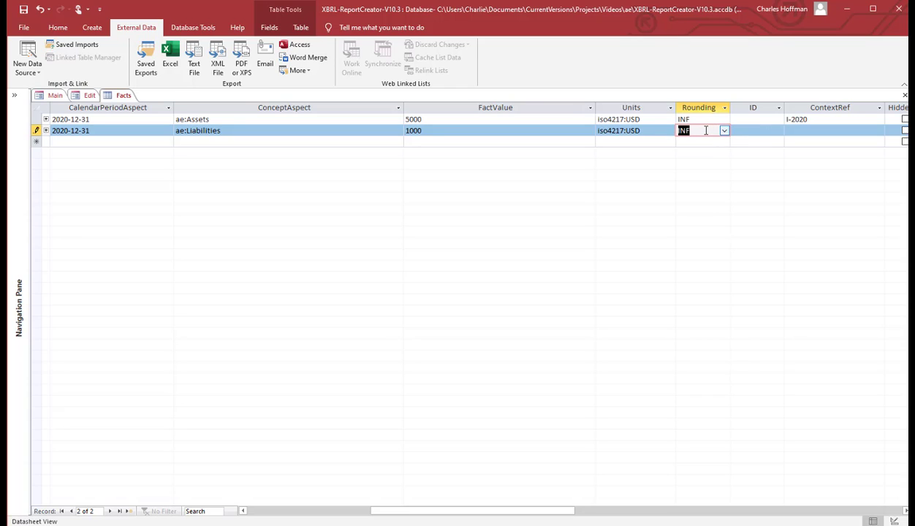
Set the Liabilities fact's ContextRef to I-2020 and save the record.
{"action": "left_click", "coordinate": [794, 130]}
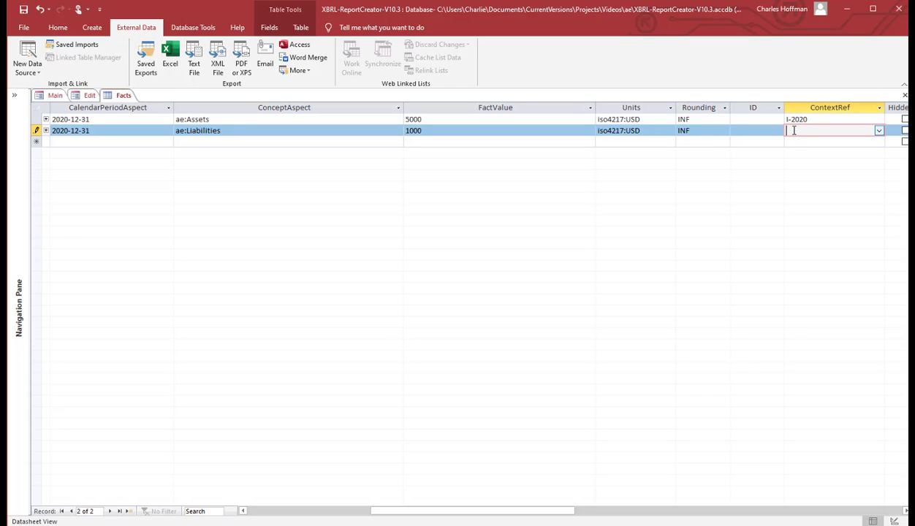
{"action": "left_click", "coordinate": [879, 130]}
{"action": "left_click", "coordinate": [835, 141]}
{"action": "left_click", "coordinate": [835, 107]}
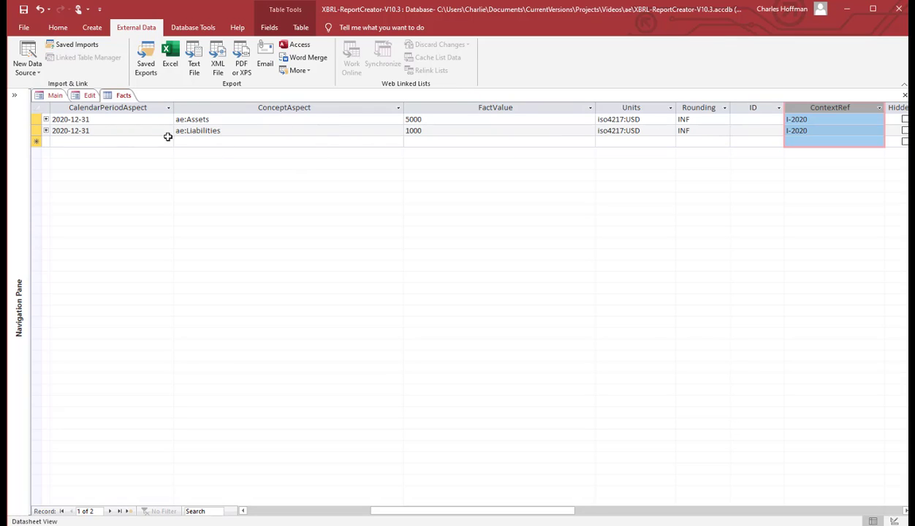
{"action": "key", "text": "Tab"}
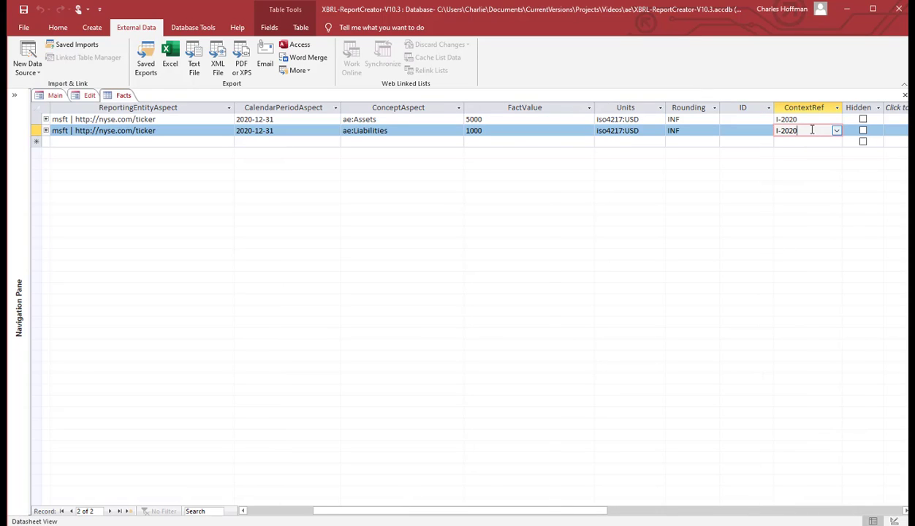
Start fact Sequence 3 with the copied entity and period, and concept ae:Equity.
{"action": "key", "text": "Tab"}
{"action": "key", "text": "Tab"}
{"action": "key", "text": "Tab"}
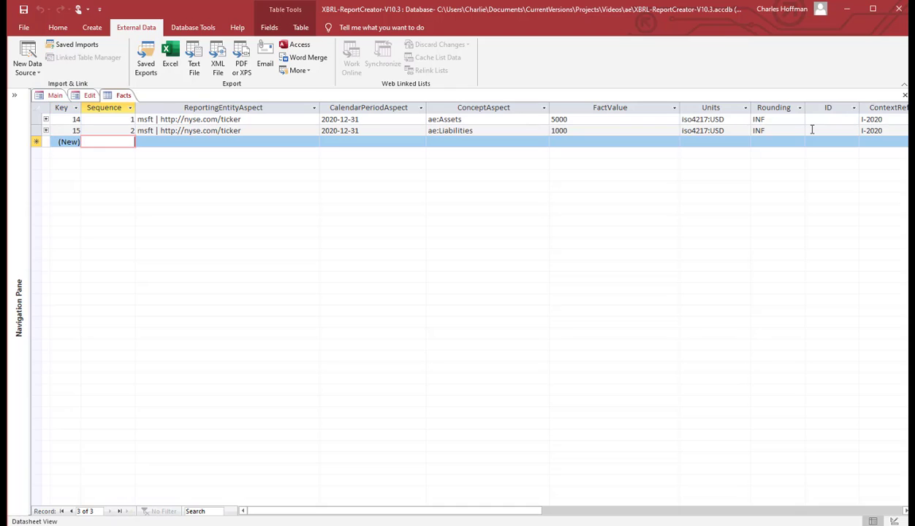
{"action": "type", "text": "3"}
{"action": "key", "text": "Tab"}
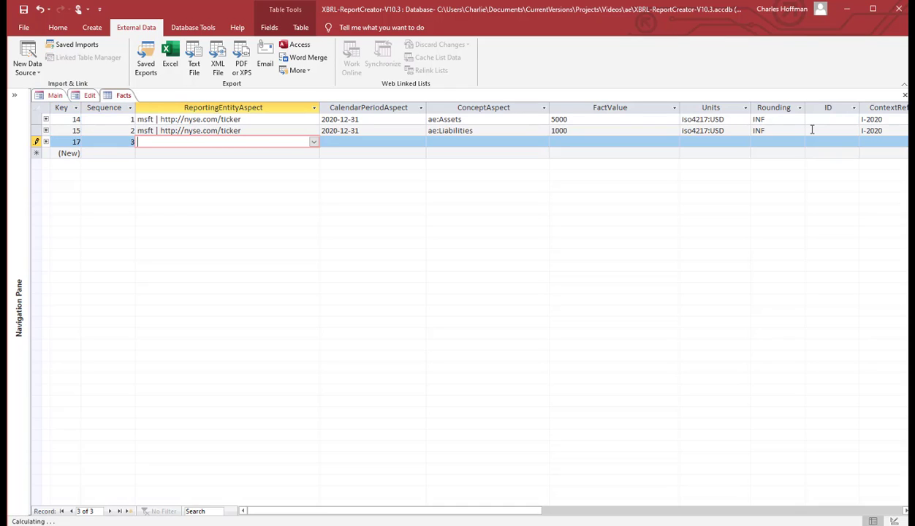
{"action": "key", "text": "ctrl+apostrophe"}
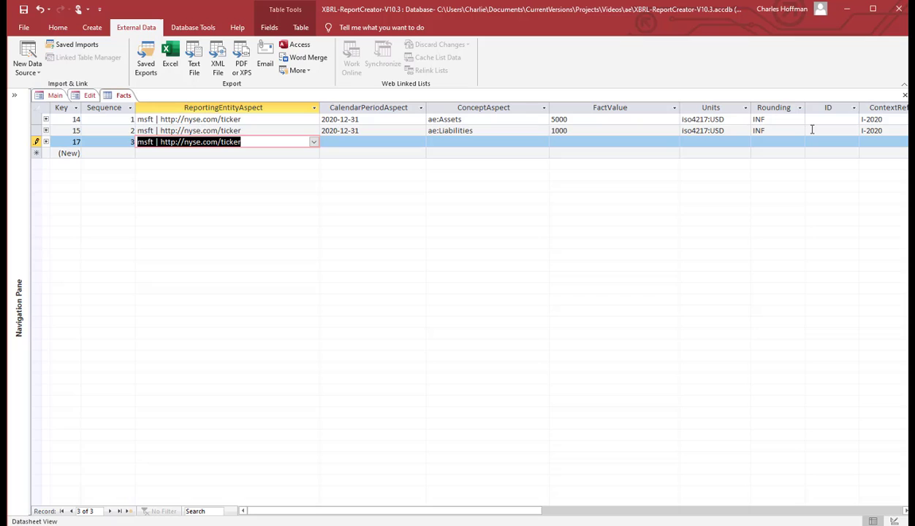
{"action": "key", "text": "Tab"}
{"action": "key", "text": "ctrl+apostrophe"}
{"action": "key", "text": "Tab"}
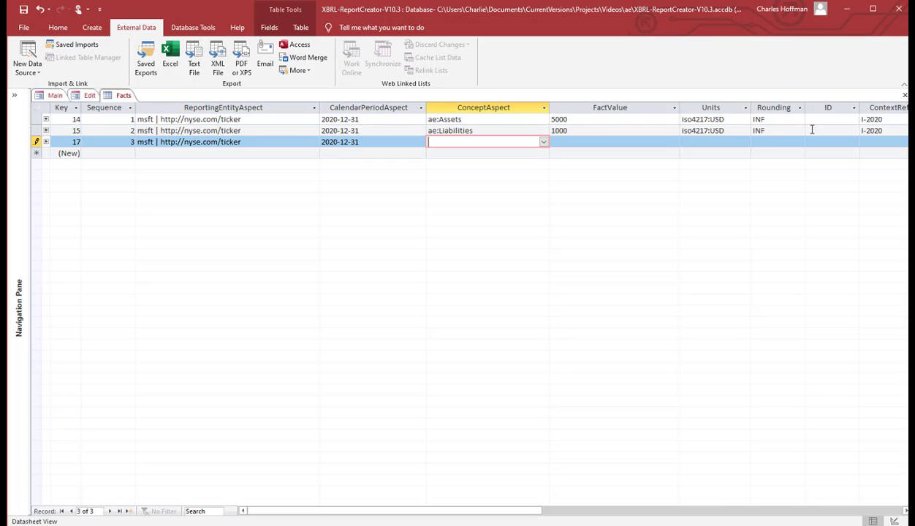
{"action": "left_click", "coordinate": [543, 142]}
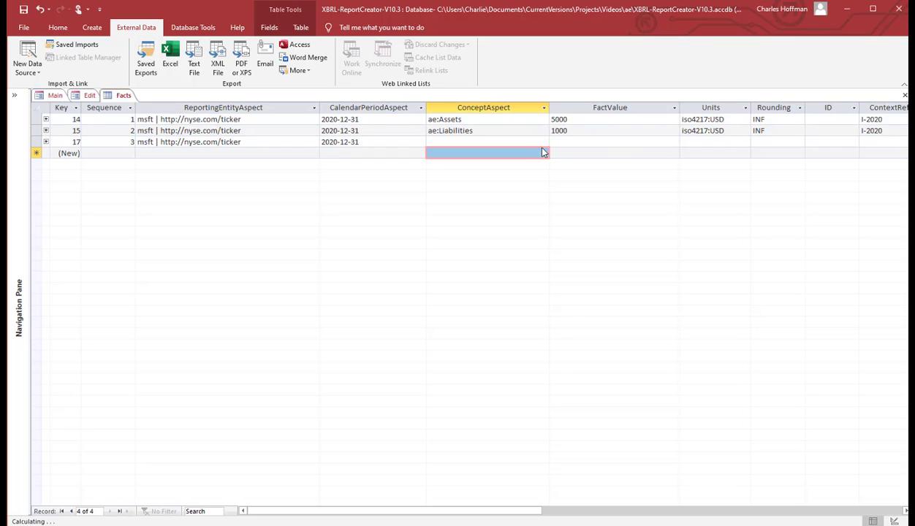
{"action": "left_click", "coordinate": [543, 142]}
{"action": "left_click", "coordinate": [519, 174]}
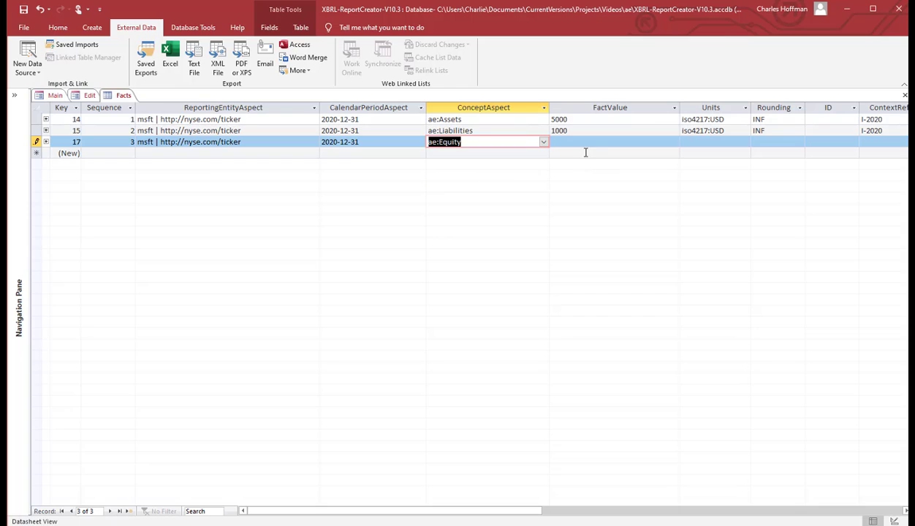
{"action": "left_click", "coordinate": [586, 145]}
Give the Equity fact value 4000, units iso4217:USD, rounding INF and context I-2020.
{"action": "type", "text": "4000"}
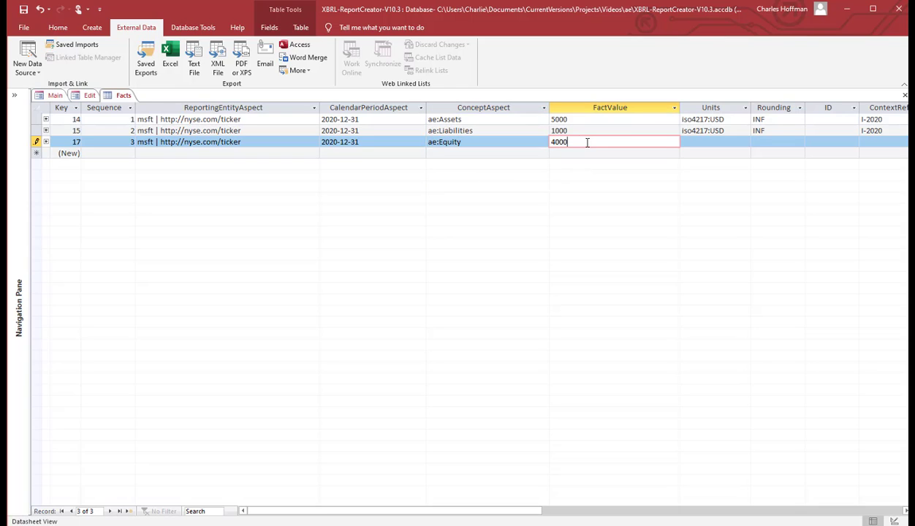
{"action": "key", "text": "Tab"}
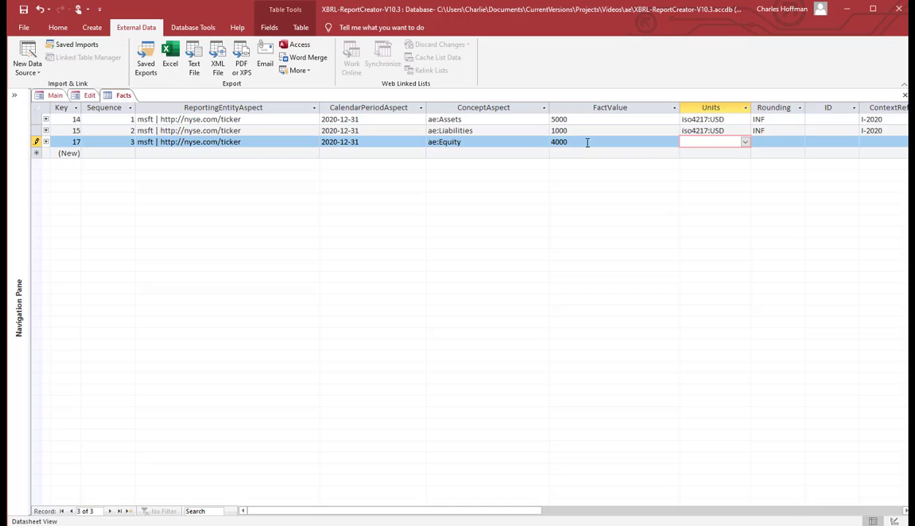
{"action": "key", "text": "ctrl+apostrophe"}
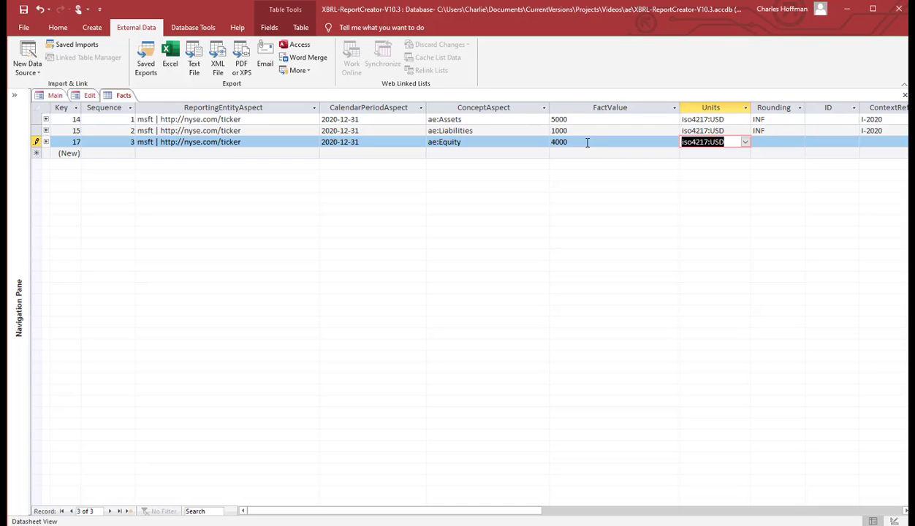
{"action": "key", "text": "Tab"}
{"action": "key", "text": "ctrl+apostrophe"}
{"action": "key", "text": "Tab"}
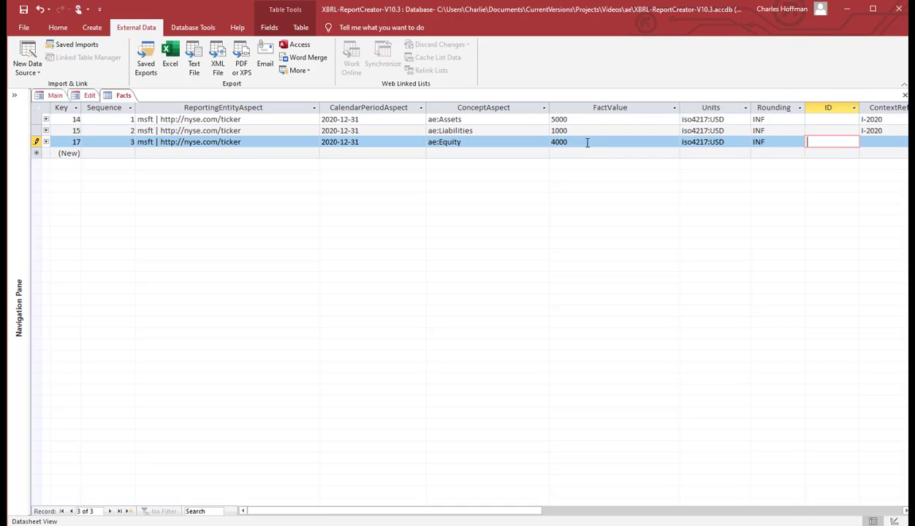
{"action": "key", "text": "Tab"}
{"action": "key", "text": "ctrl+apostrophe"}
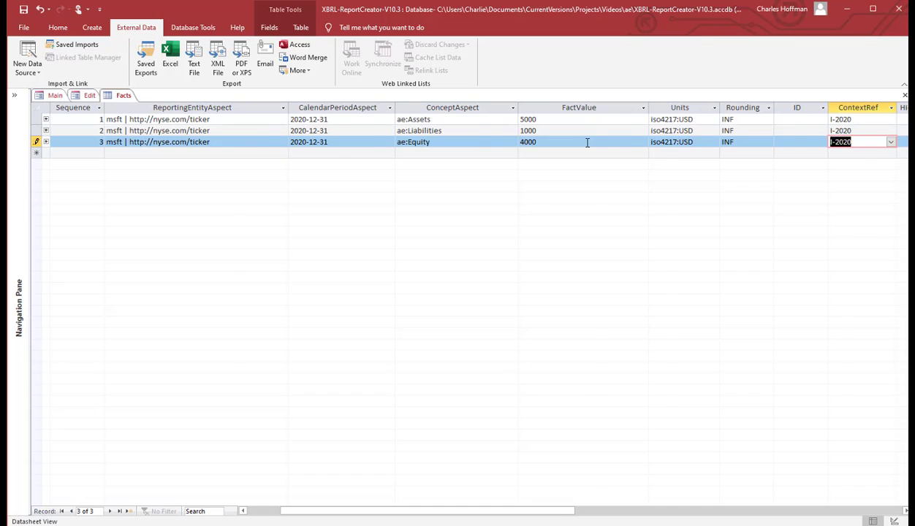
{"action": "key", "text": "Tab"}
{"action": "key", "text": "Tab"}
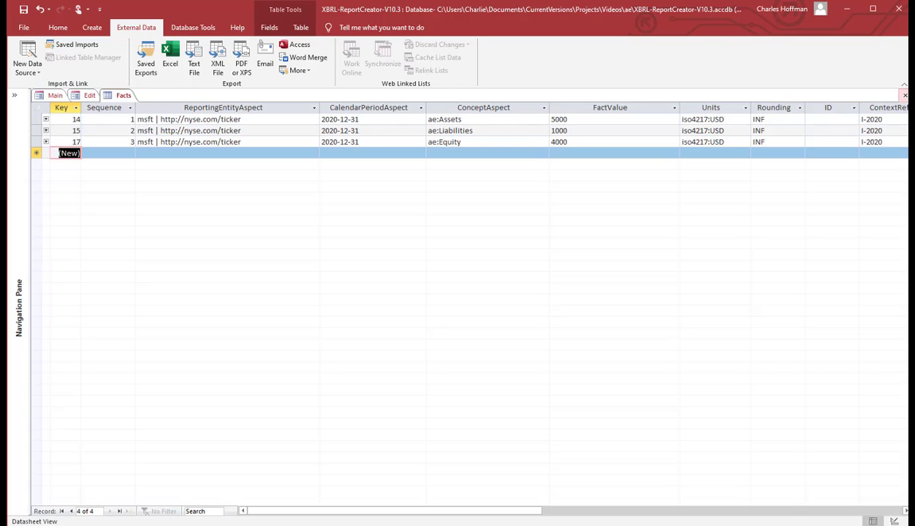
Close the Facts table, saving its layout, then exit the Edit form.
{"action": "left_click", "coordinate": [905, 96]}
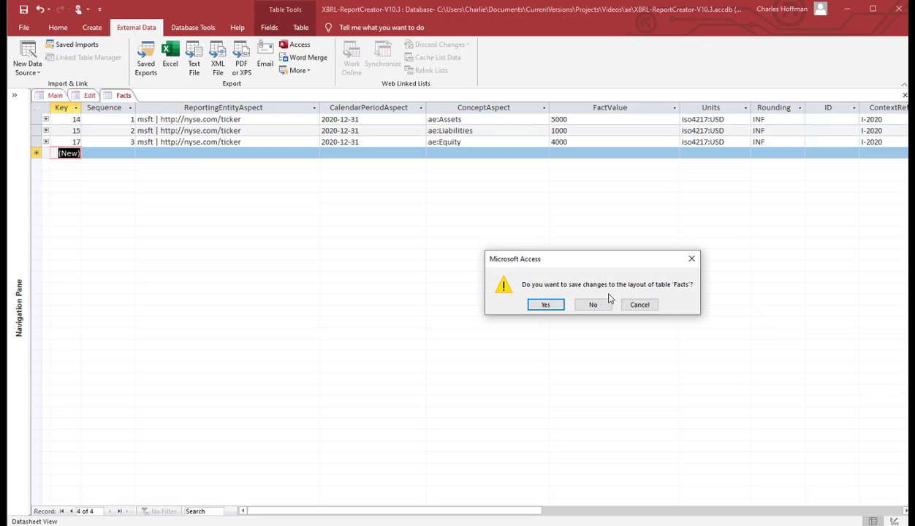
{"action": "left_click", "coordinate": [548, 306]}
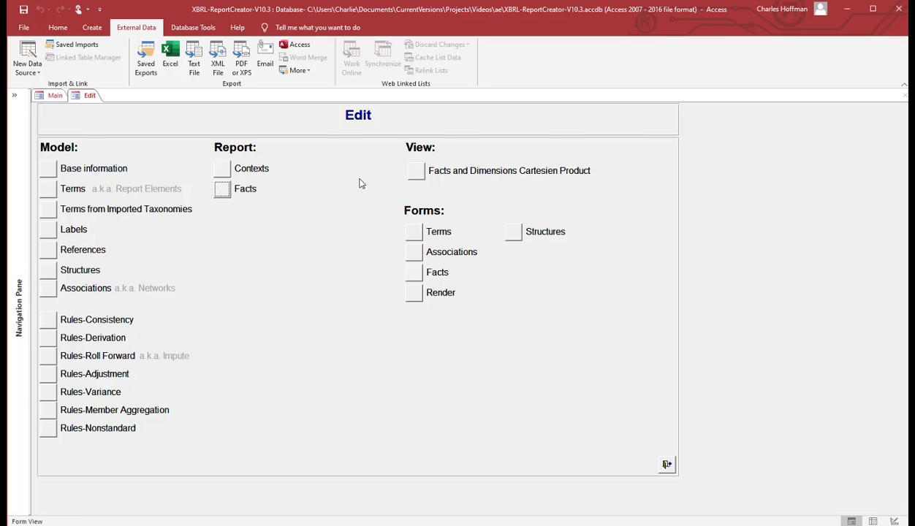
{"action": "left_click", "coordinate": [668, 465]}
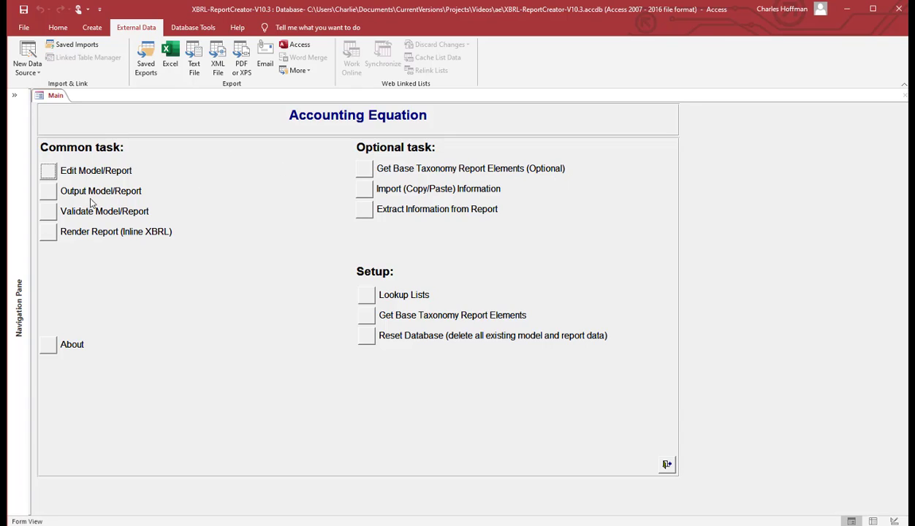
Generate the XBRL taxonomy with linkbases and the XBRL formulas.
{"action": "left_click", "coordinate": [49, 193]}
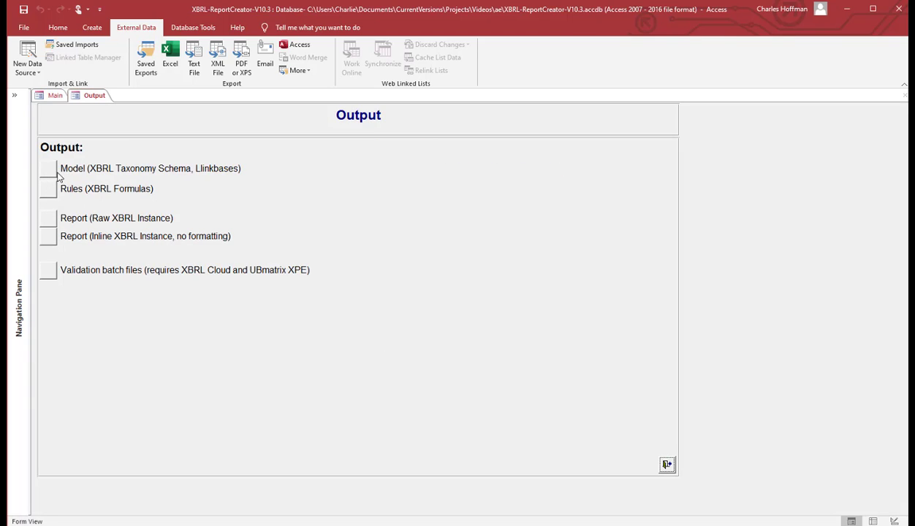
{"action": "left_click", "coordinate": [48, 170]}
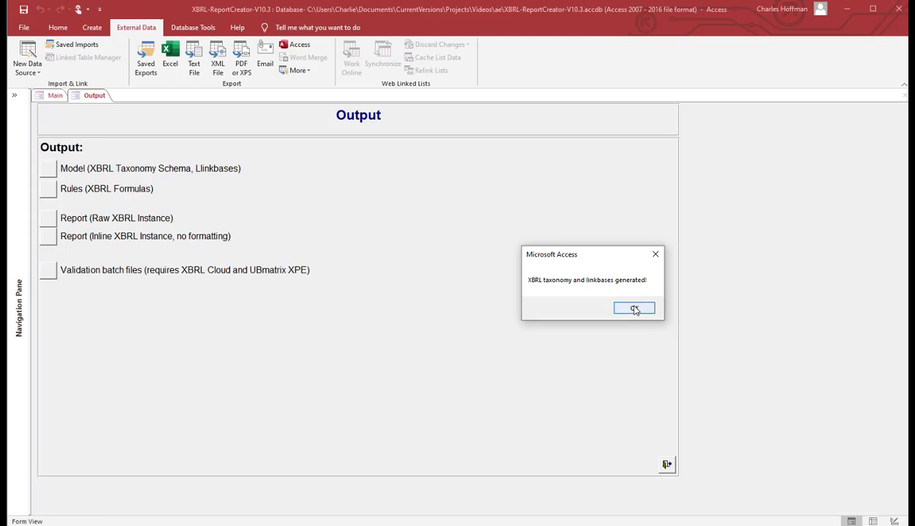
{"action": "left_click", "coordinate": [635, 308]}
{"action": "left_click", "coordinate": [49, 191]}
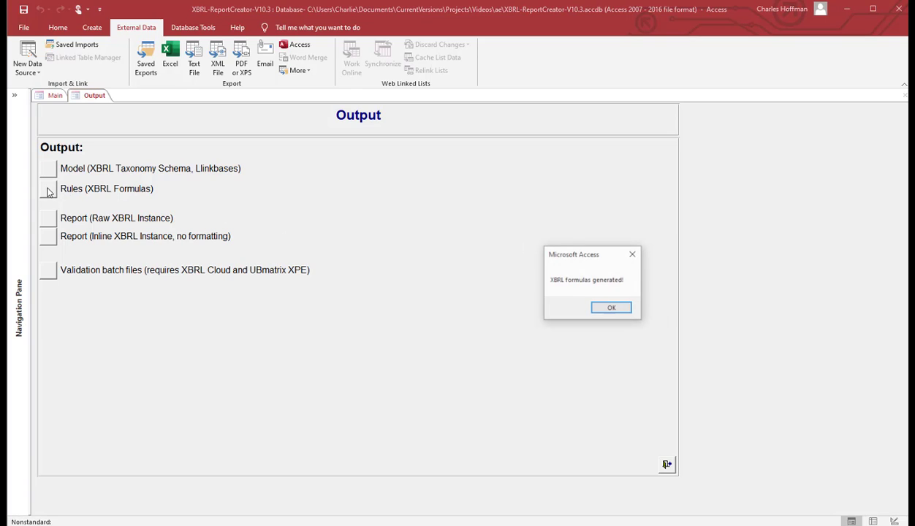
{"action": "left_click", "coordinate": [611, 308]}
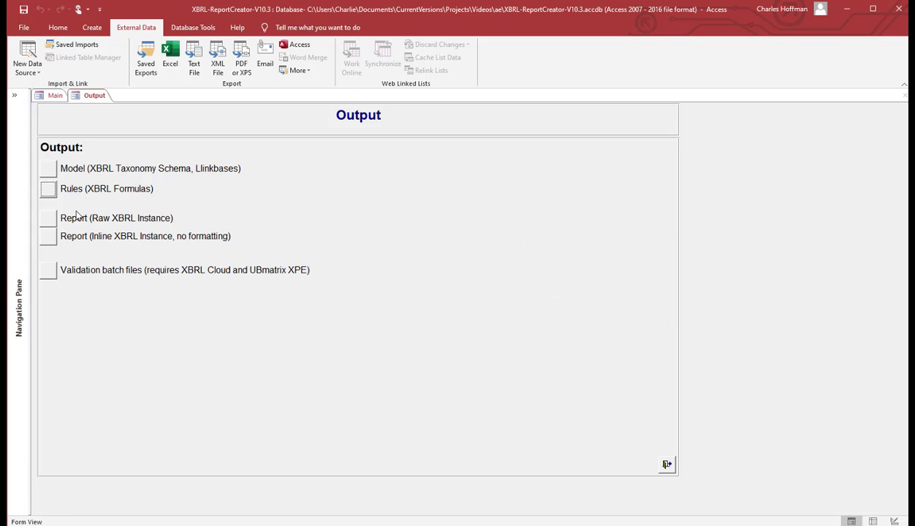
Generate the raw XBRL instance, the unformatted Inline XBRL instance and the validation batch files.
{"action": "left_click", "coordinate": [49, 218]}
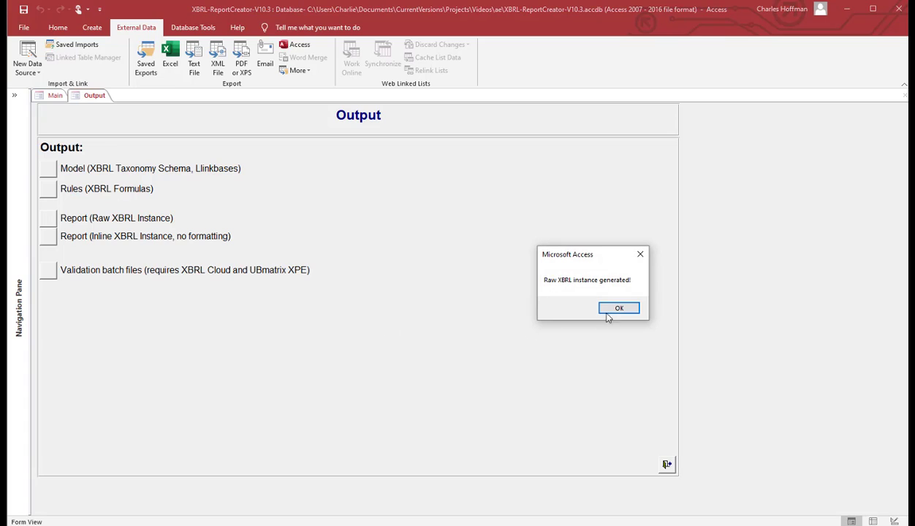
{"action": "left_click", "coordinate": [607, 314]}
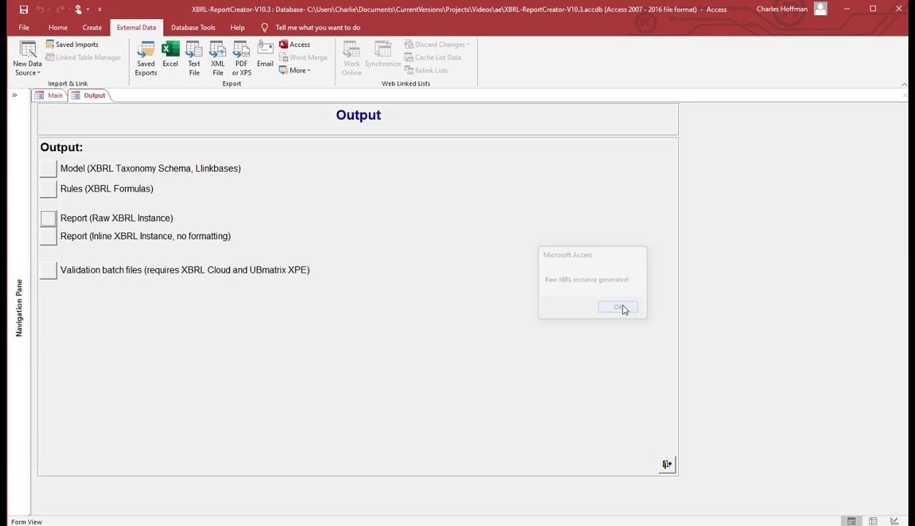
{"action": "left_click", "coordinate": [52, 240]}
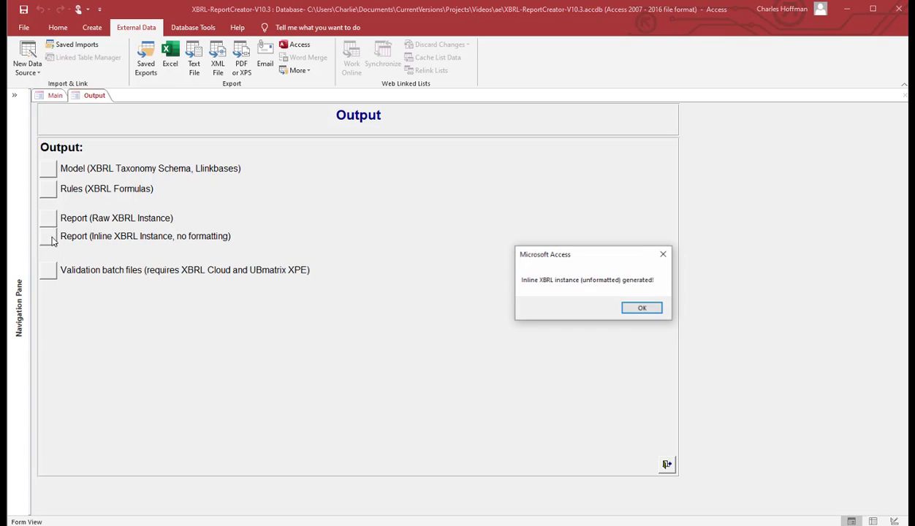
{"action": "left_click", "coordinate": [642, 310]}
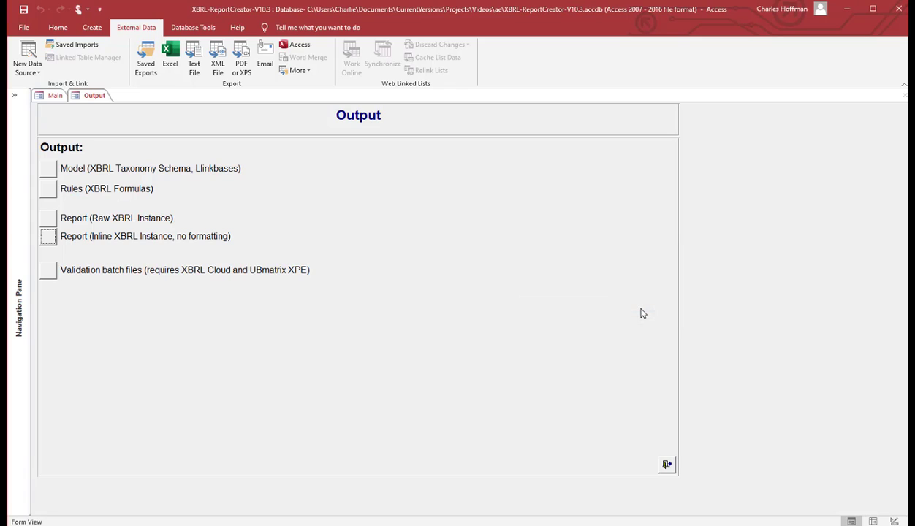
{"action": "left_click", "coordinate": [52, 274]}
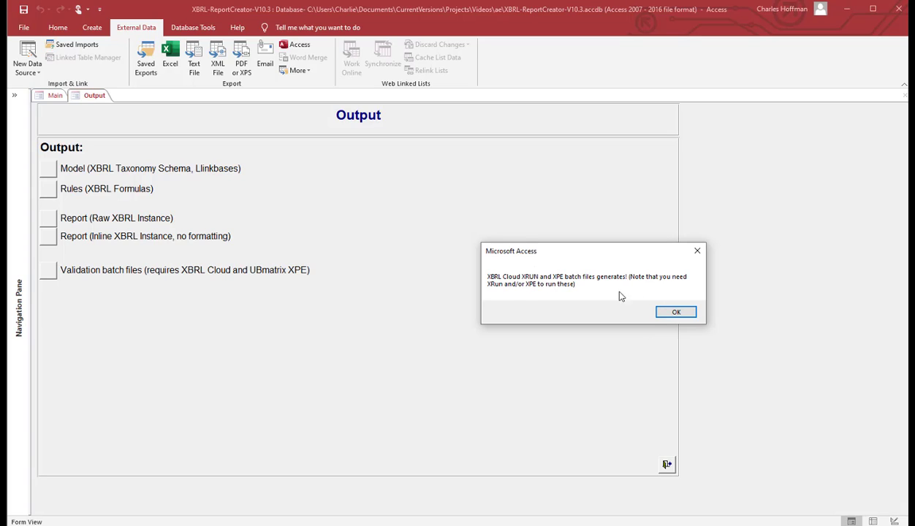
{"action": "left_click", "coordinate": [693, 316]}
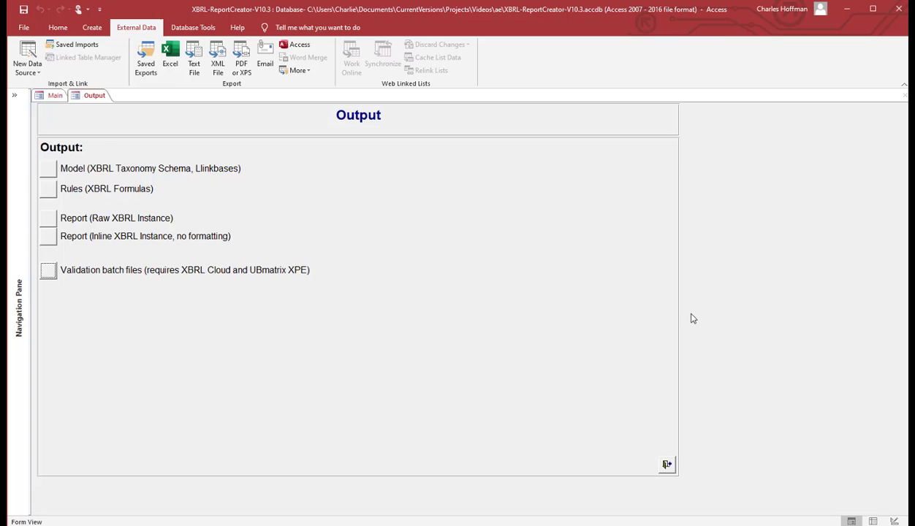
Validate the report within the database from the Validate form.
{"action": "left_click", "coordinate": [669, 465]}
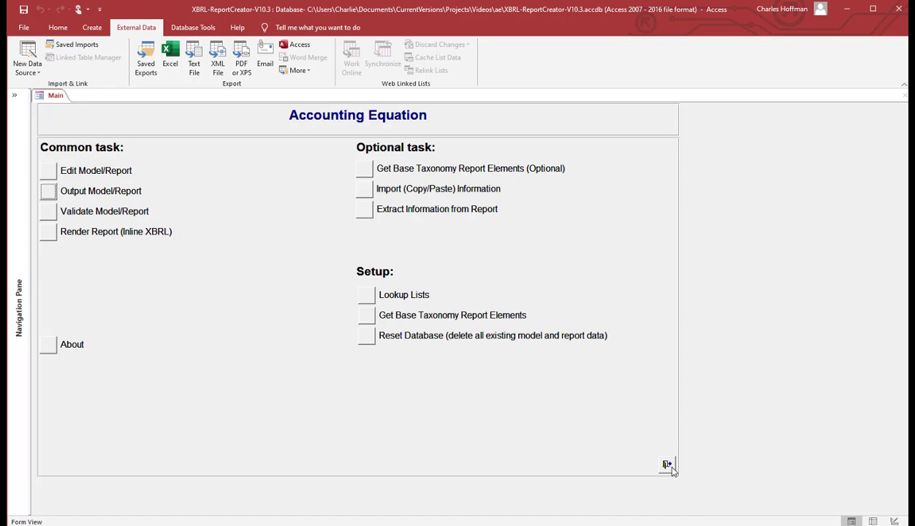
{"action": "left_click", "coordinate": [52, 214]}
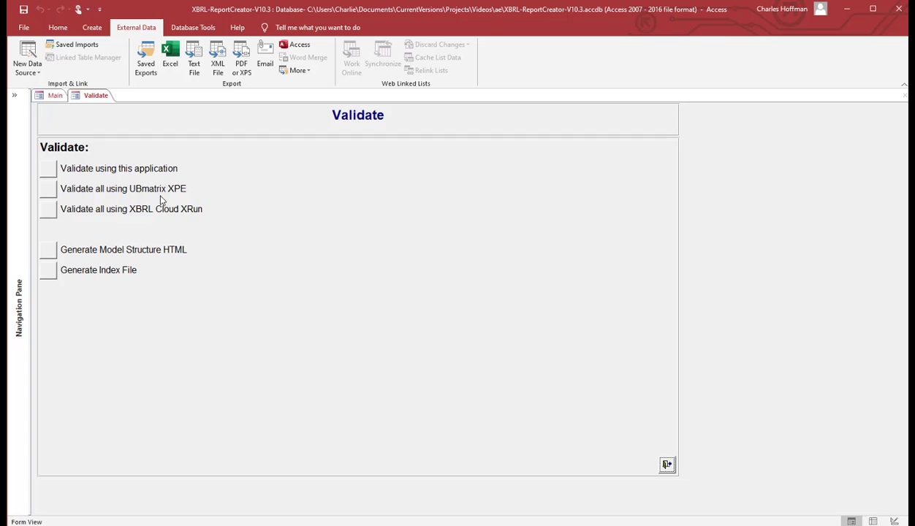
{"action": "left_click", "coordinate": [49, 172]}
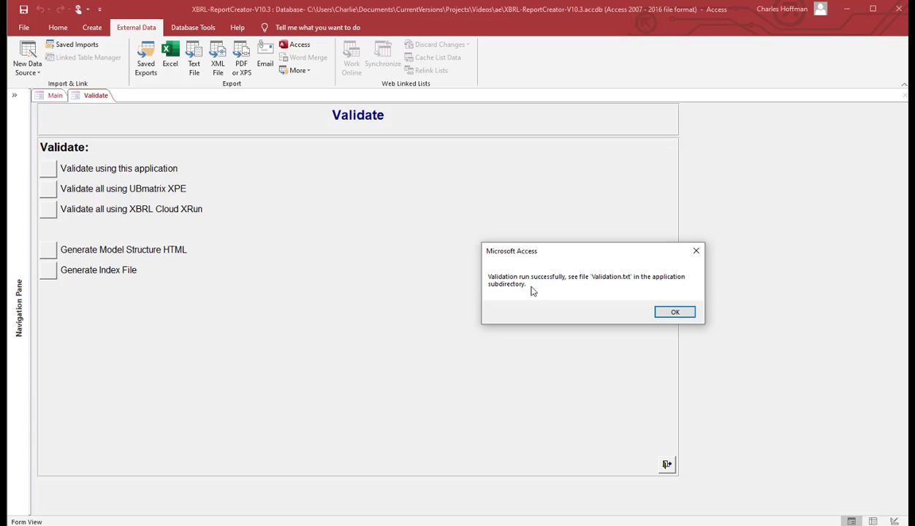
{"action": "left_click", "coordinate": [672, 315]}
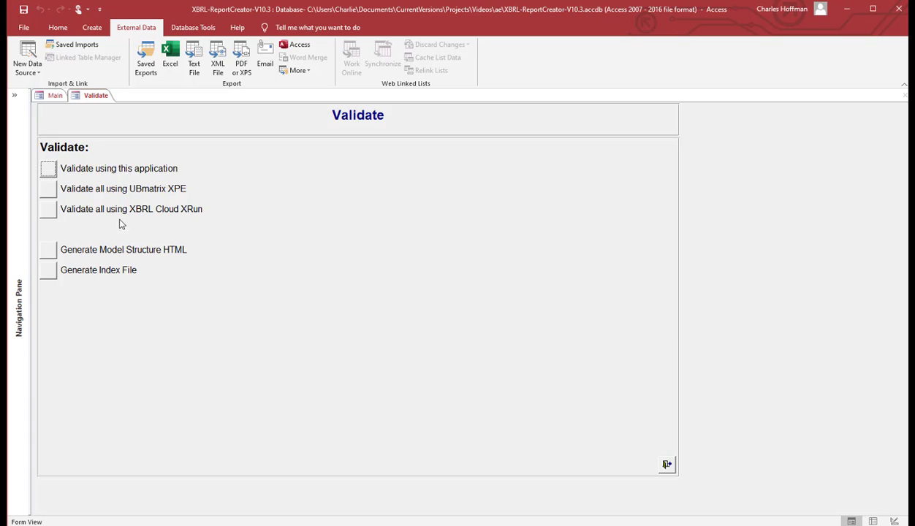
Run full validation with UBmatrix XPE and with XBRL Cloud XRun.
{"action": "left_click", "coordinate": [51, 189]}
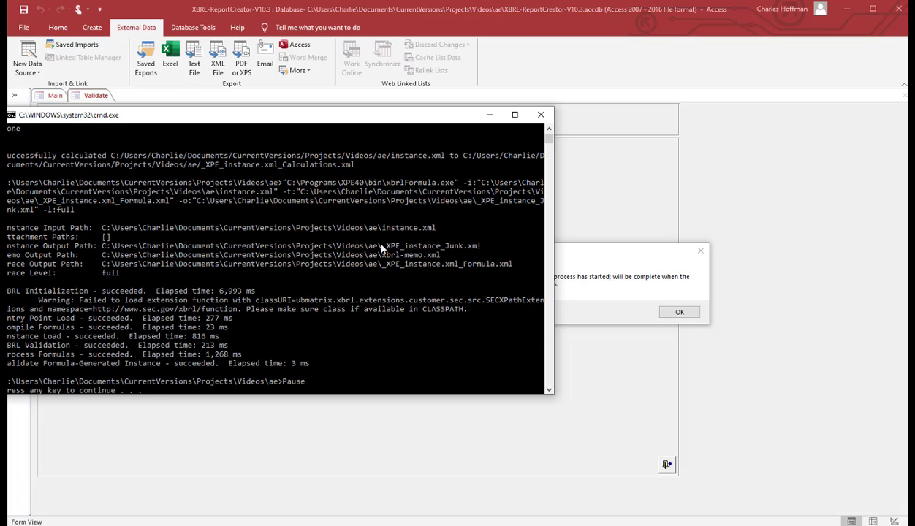
{"action": "left_click", "coordinate": [544, 123]}
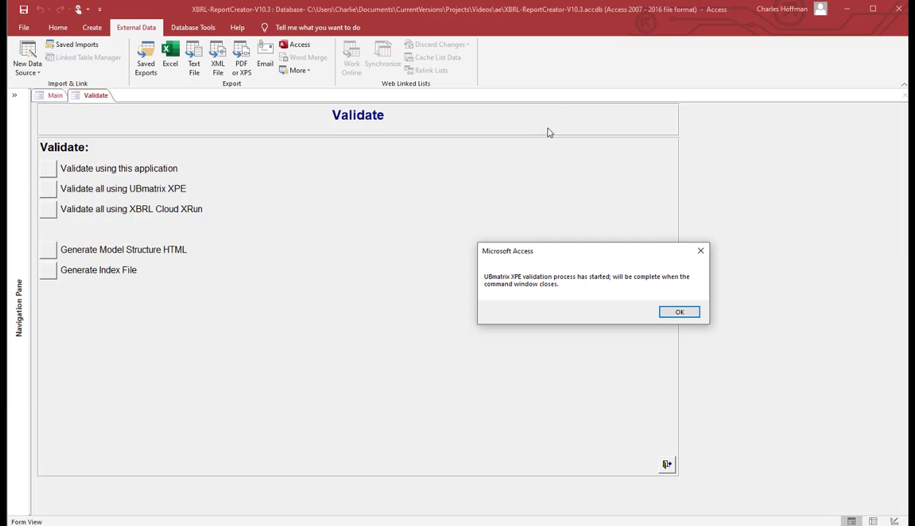
{"action": "left_click", "coordinate": [681, 313]}
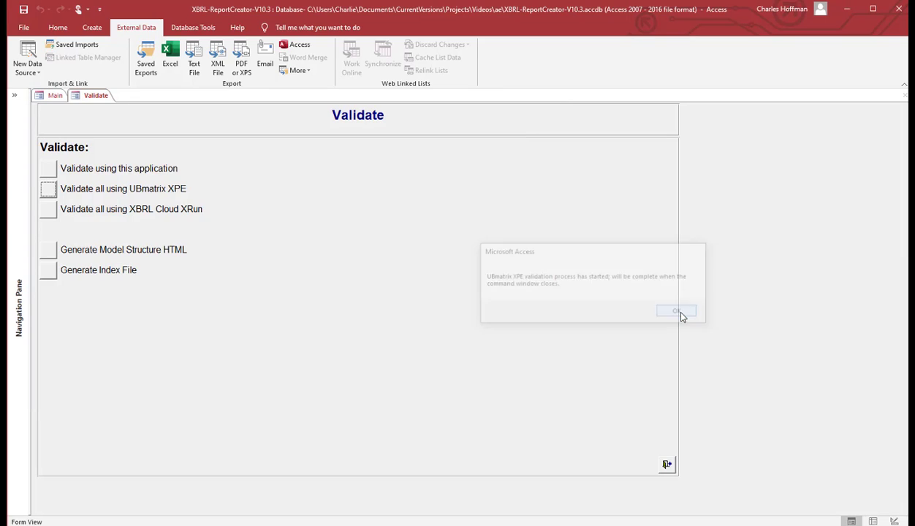
{"action": "left_click", "coordinate": [49, 210]}
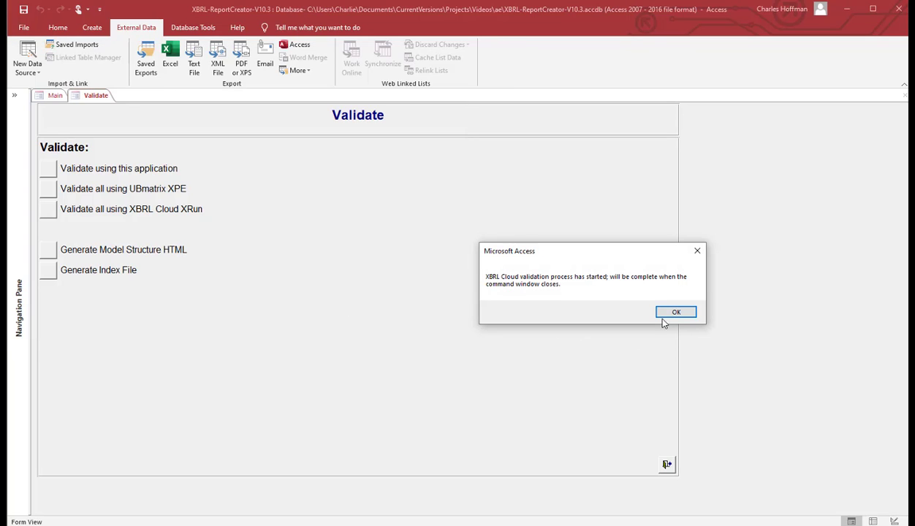
{"action": "left_click", "coordinate": [676, 313]}
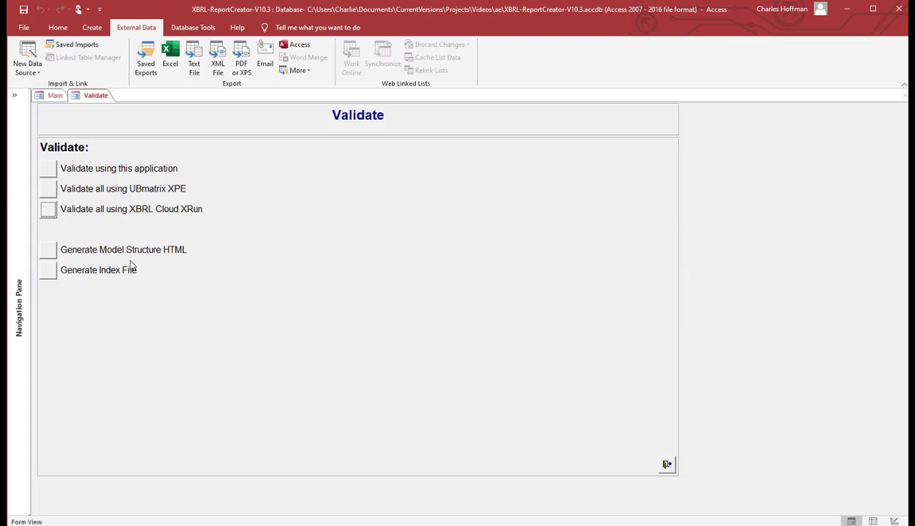
Generate the model structure HTML and switch to the ae project folder.
{"action": "left_click", "coordinate": [48, 253]}
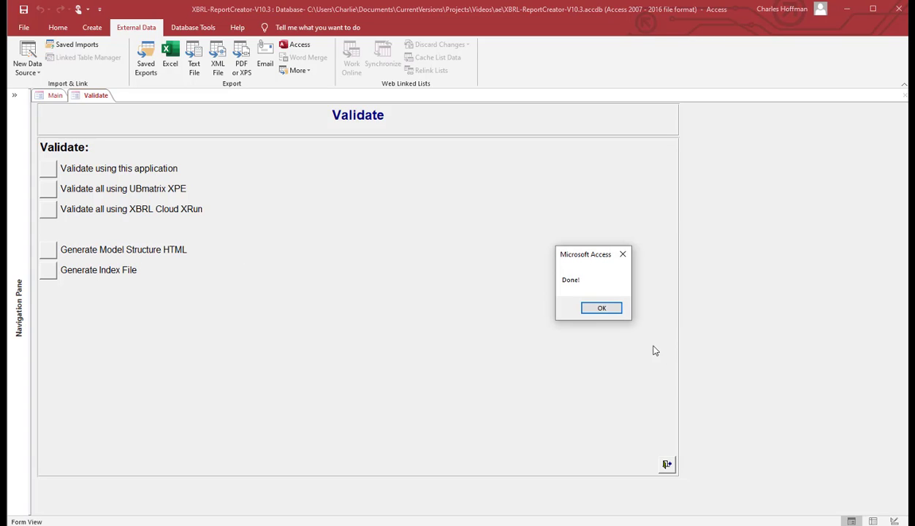
{"action": "left_click", "coordinate": [607, 309]}
{"action": "key", "text": "alt+Tab"}
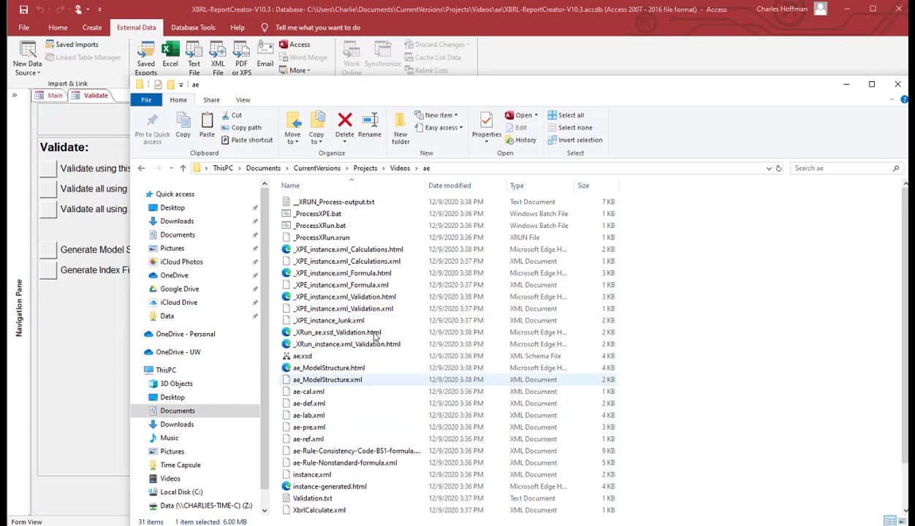
Scroll through the ae folder and select ae.xsd, instance.xml and instance-generated.html.
{"action": "scroll", "coordinate": [379, 331], "scroll_direction": "down", "scroll_amount": 2}
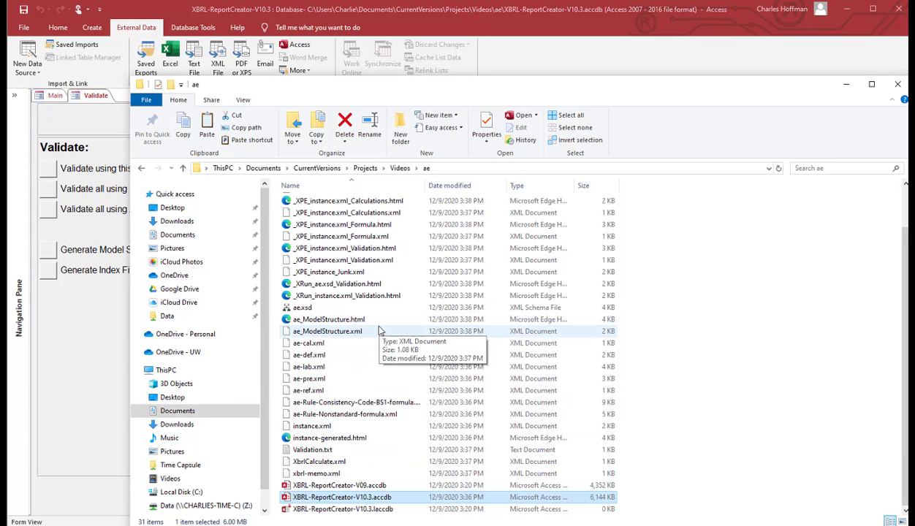
{"action": "scroll", "coordinate": [379, 331], "scroll_direction": "up", "scroll_amount": 2}
{"action": "scroll", "coordinate": [376, 325], "scroll_direction": "down", "scroll_amount": 2}
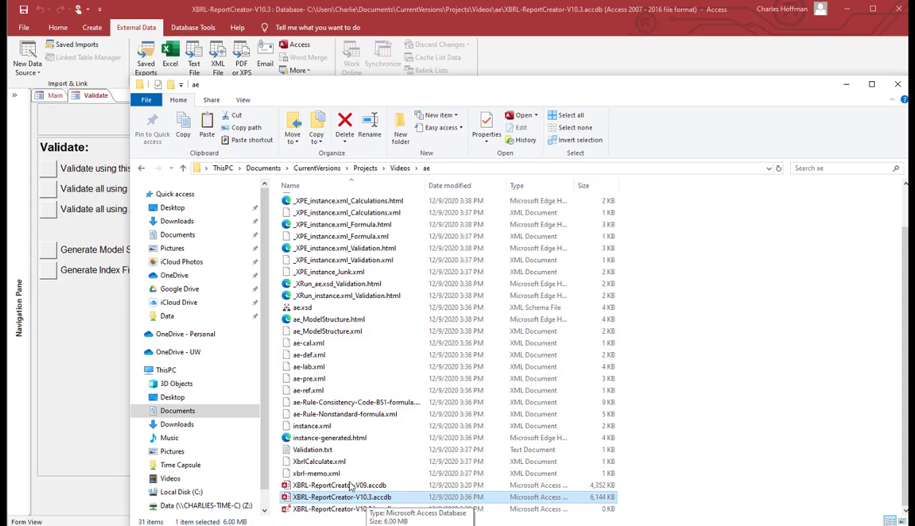
{"action": "scroll", "coordinate": [375, 468], "scroll_direction": "up", "scroll_amount": 1}
{"action": "scroll", "coordinate": [375, 468], "scroll_direction": "up", "scroll_amount": 1}
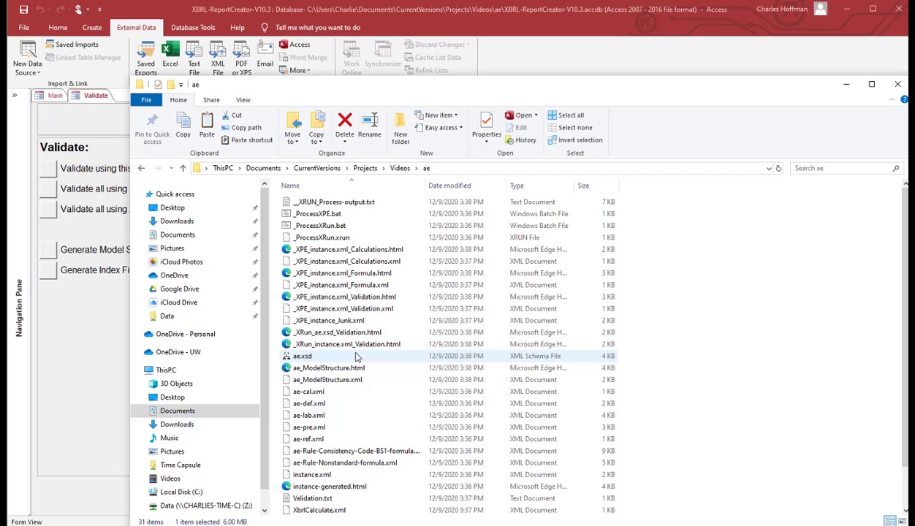
{"action": "left_click", "coordinate": [319, 359]}
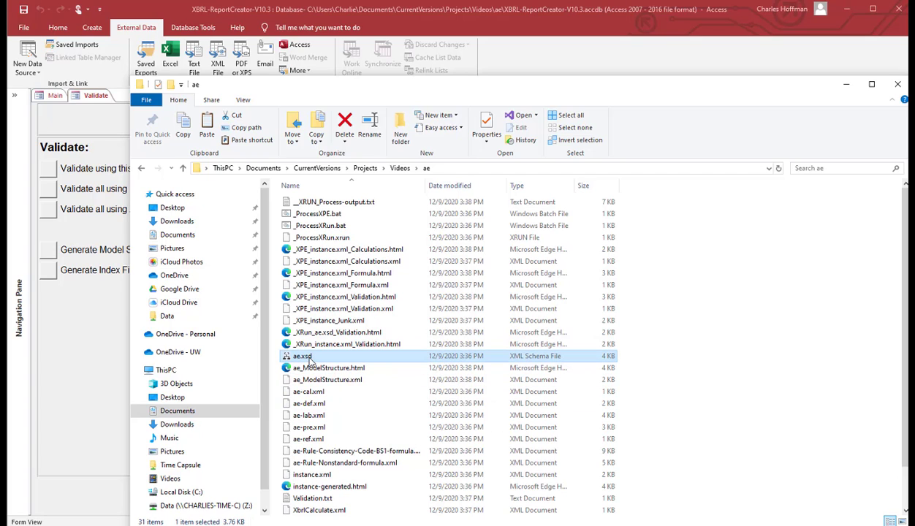
{"action": "left_click", "coordinate": [321, 475]}
{"action": "left_click", "coordinate": [334, 488]}
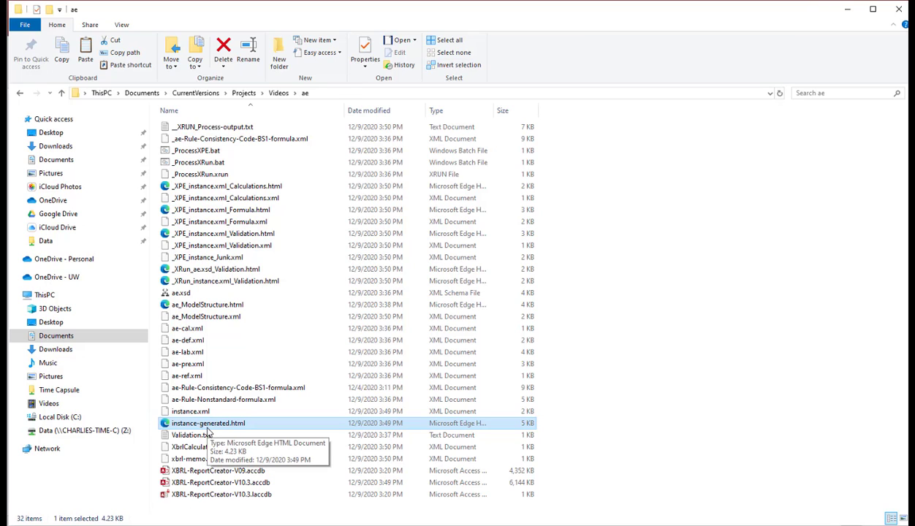
Open instance-generated.html, view its page source, then close the browser tabs.
{"action": "double_click", "coordinate": [207, 423]}
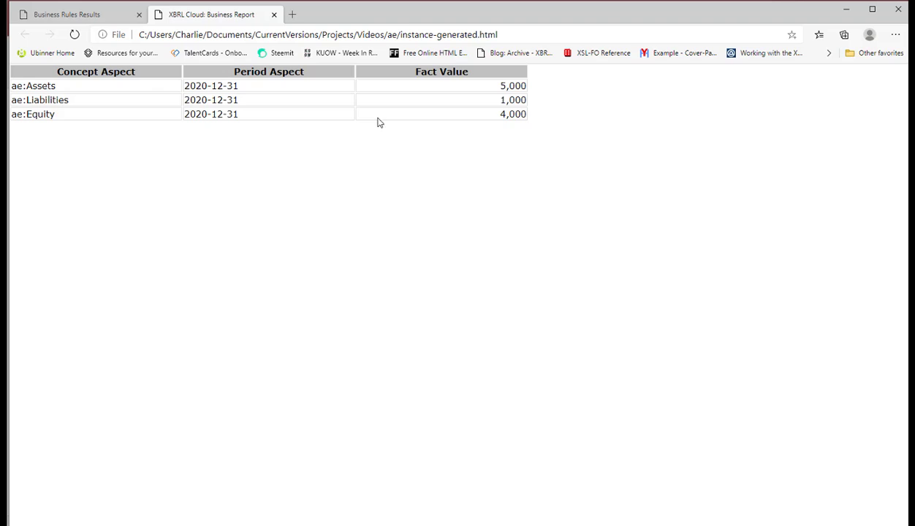
{"action": "right_click", "coordinate": [321, 224]}
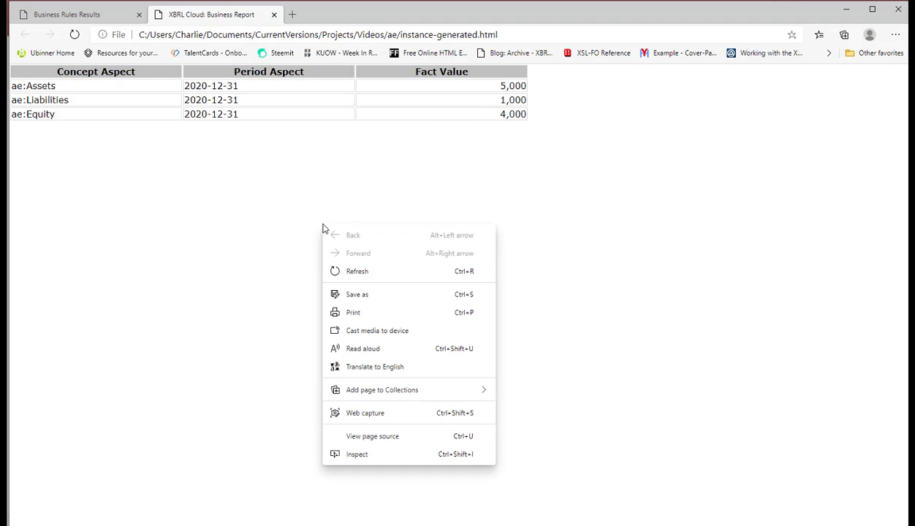
{"action": "left_click", "coordinate": [367, 437]}
{"action": "scroll", "coordinate": [257, 322], "scroll_direction": "down", "scroll_amount": 4}
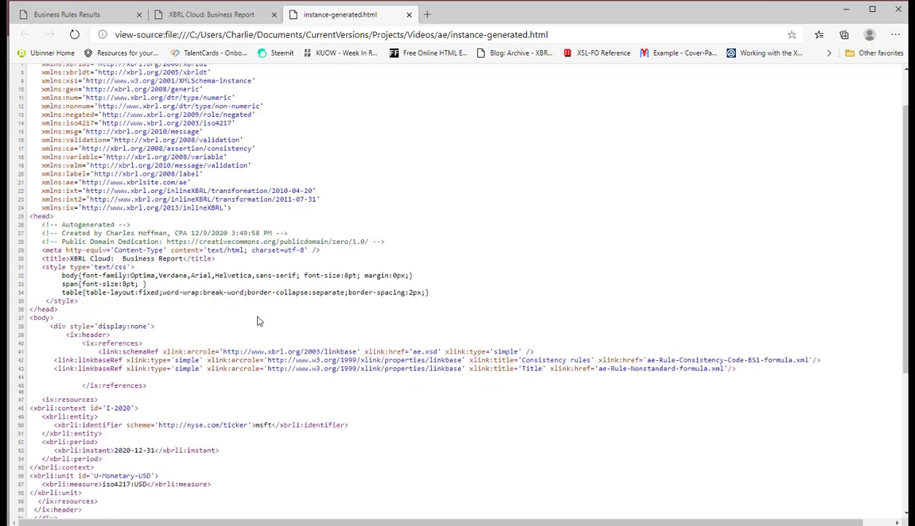
{"action": "scroll", "coordinate": [257, 322], "scroll_direction": "up", "scroll_amount": 4}
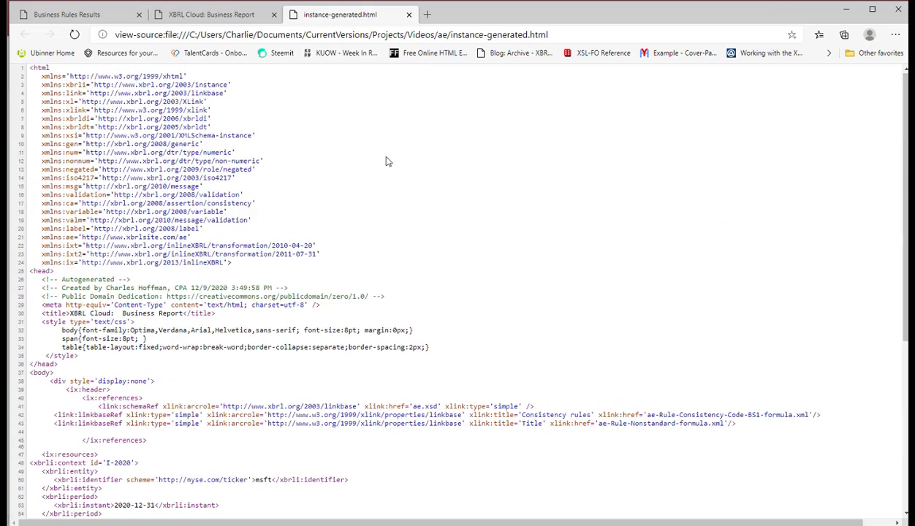
{"action": "left_click", "coordinate": [408, 14]}
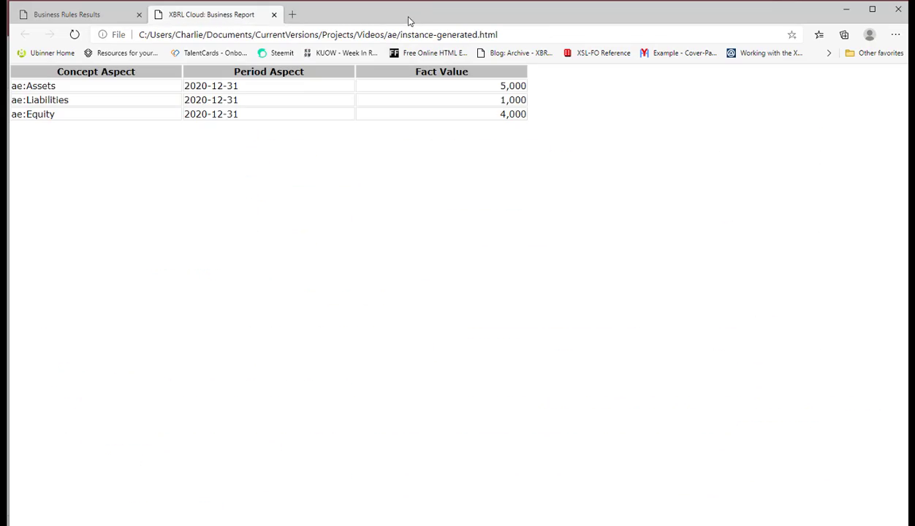
{"action": "left_click", "coordinate": [274, 14]}
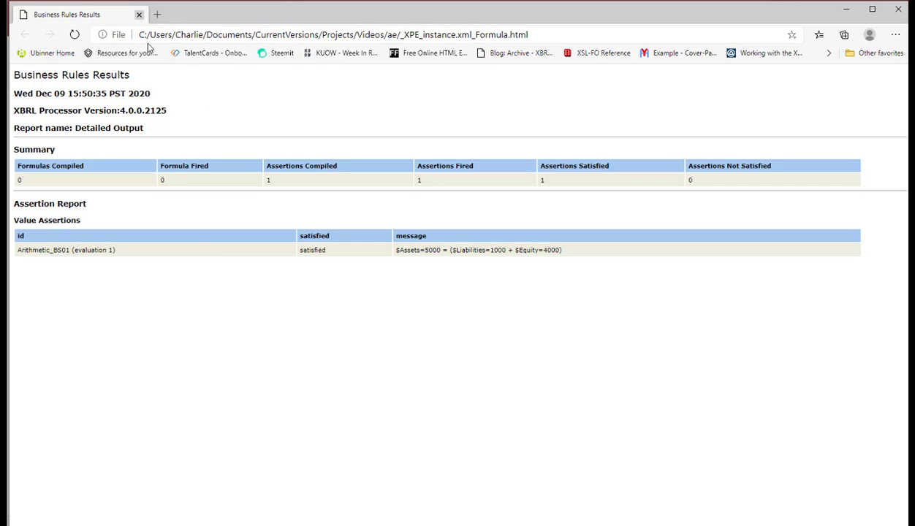
{"action": "left_click", "coordinate": [139, 15]}
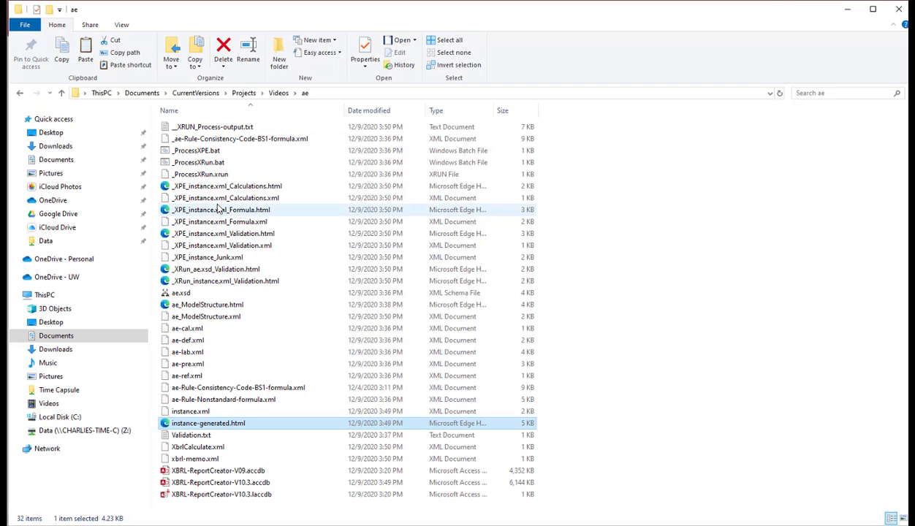
Open the XPE formula results and highlight Arithmetic_BS01 satisfied: 5000 = 1000 + 4000.
{"action": "double_click", "coordinate": [219, 210]}
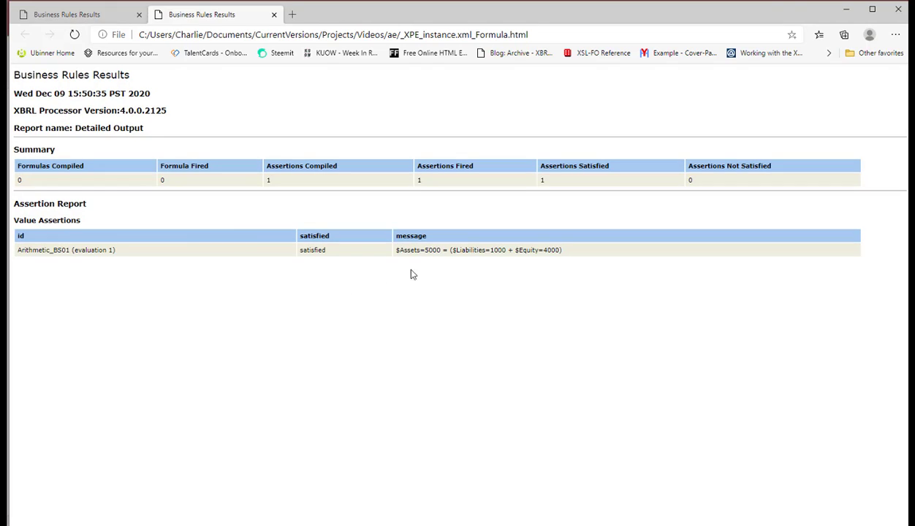
{"action": "left_click_drag", "start_coordinate": [563, 252], "coordinate": [397, 261]}
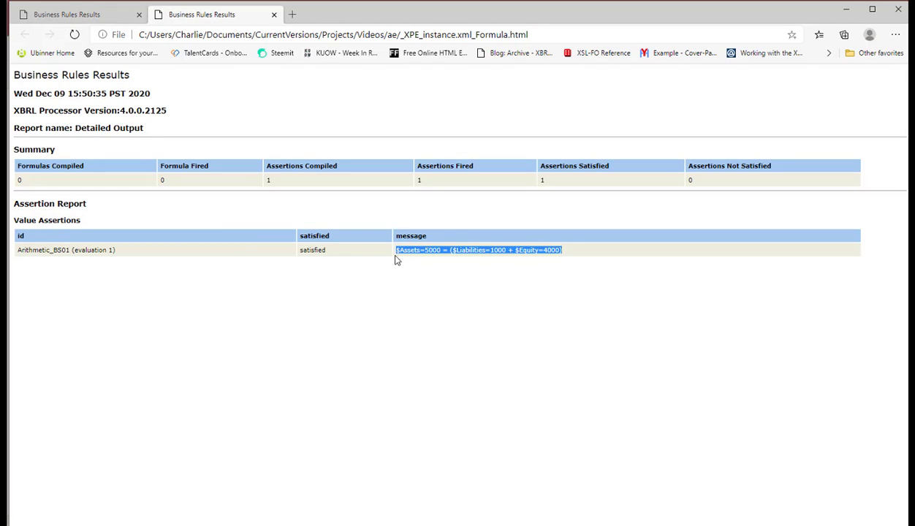
{"action": "left_click", "coordinate": [327, 254]}
{"action": "double_click", "coordinate": [324, 249]}
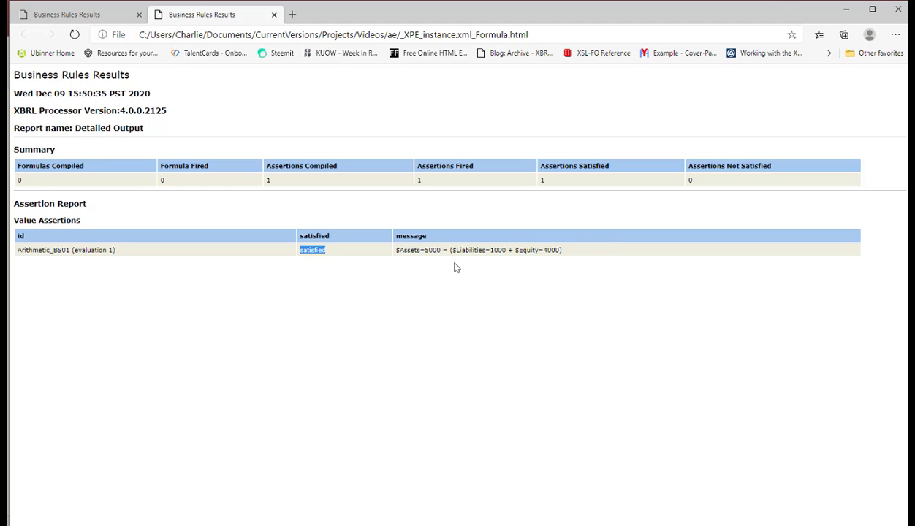
{"action": "double_click", "coordinate": [433, 249]}
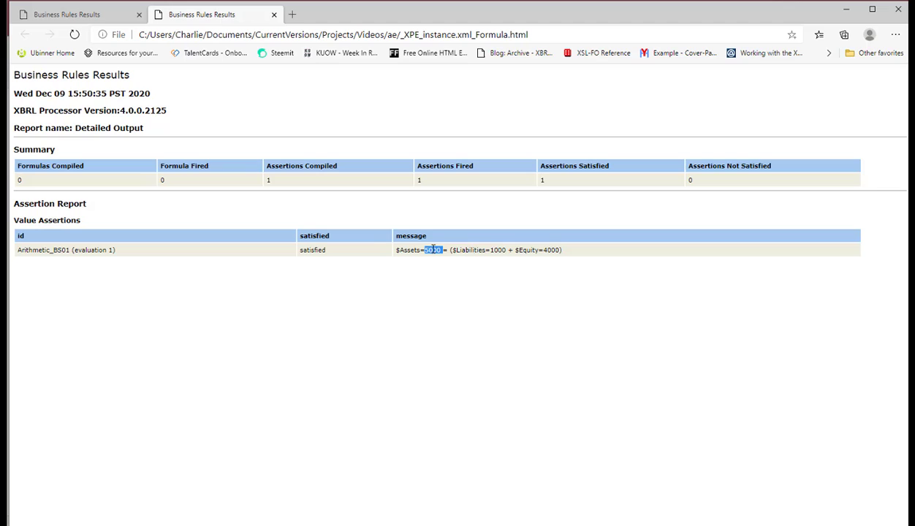
{"action": "double_click", "coordinate": [498, 250]}
{"action": "double_click", "coordinate": [551, 250]}
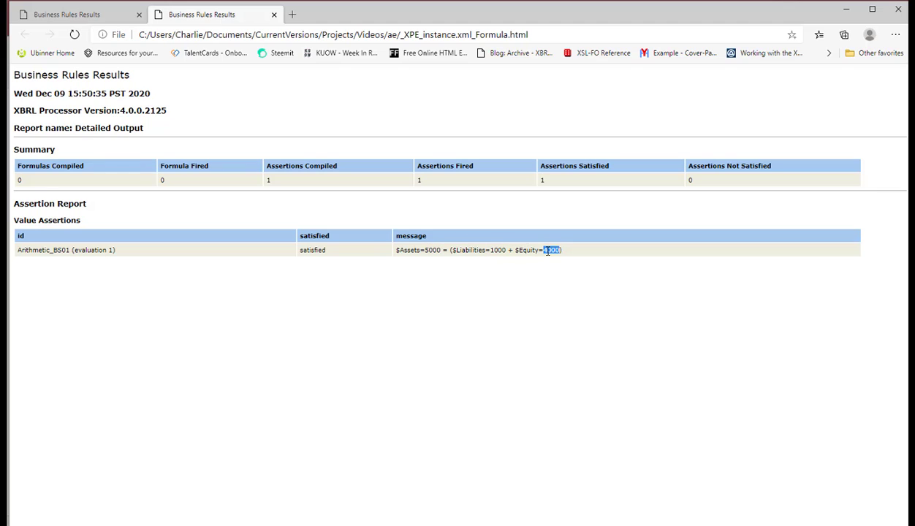
{"action": "left_click", "coordinate": [274, 15]}
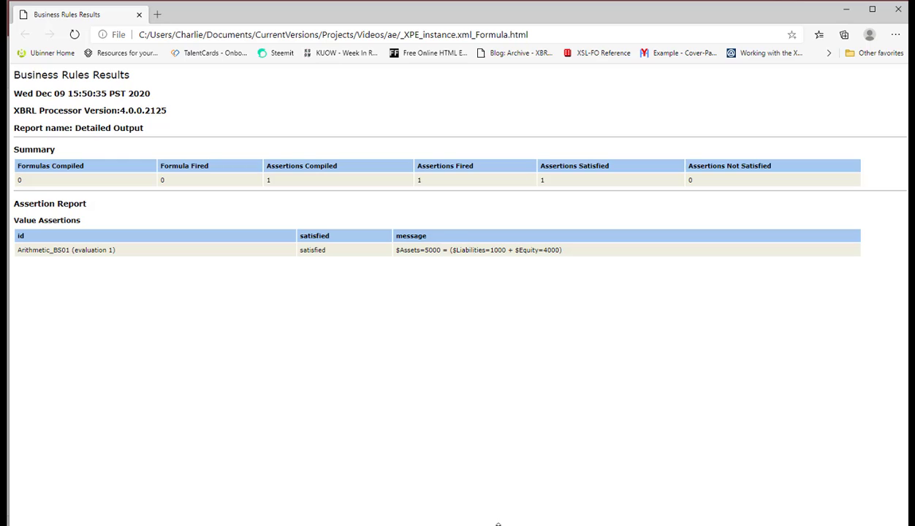
{"action": "mouse_move", "coordinate": [528, 524]}
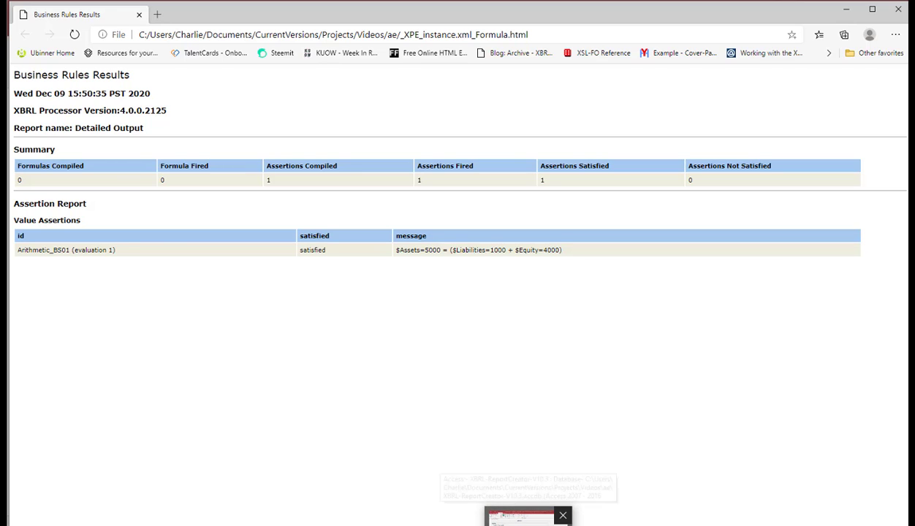
Back in Access, close the Validate form, then open and close the Rendering form.
{"action": "left_click", "coordinate": [525, 517]}
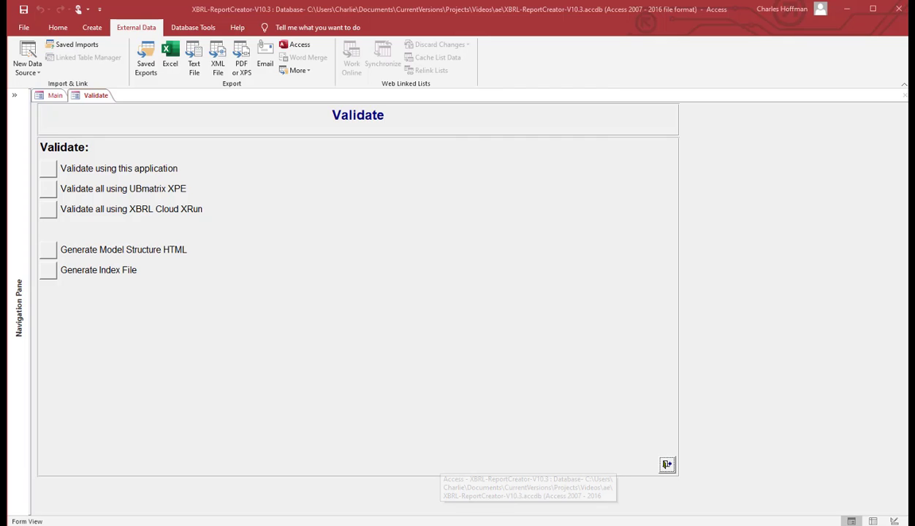
{"action": "left_click", "coordinate": [667, 466]}
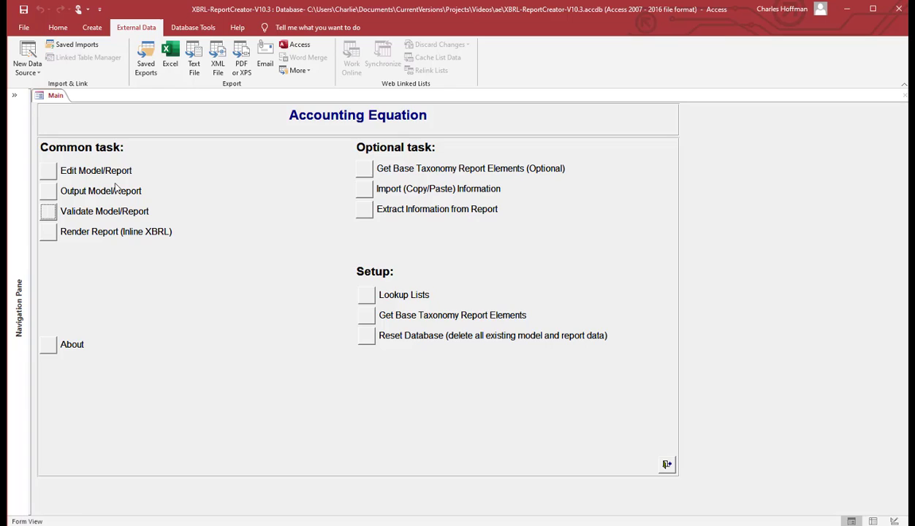
{"action": "left_click", "coordinate": [48, 233]}
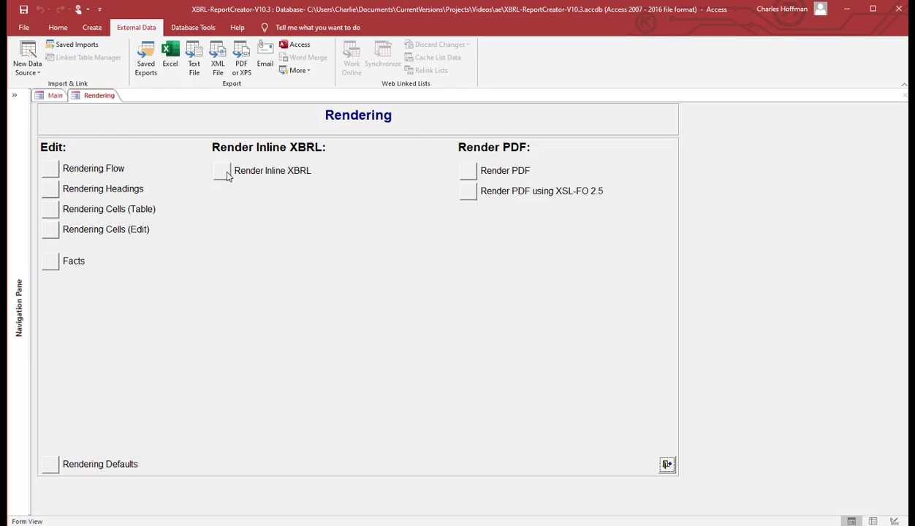
{"action": "left_click", "coordinate": [667, 466]}
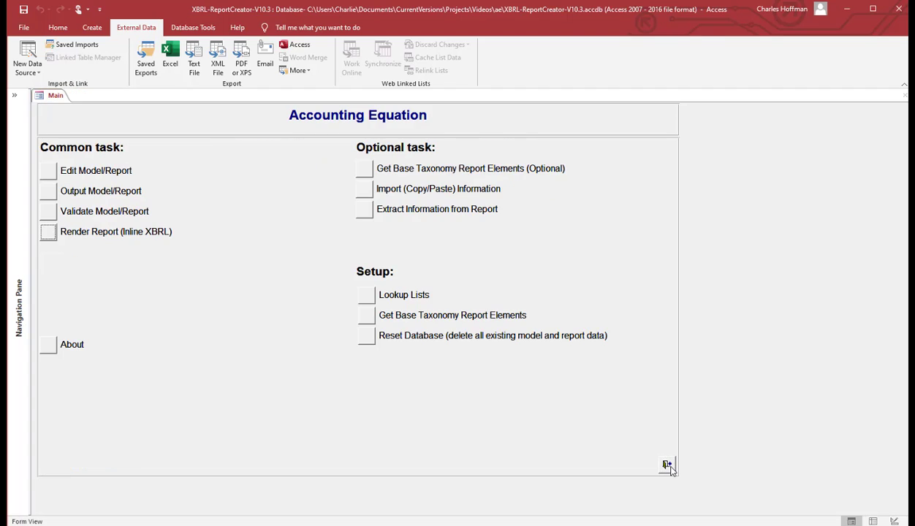